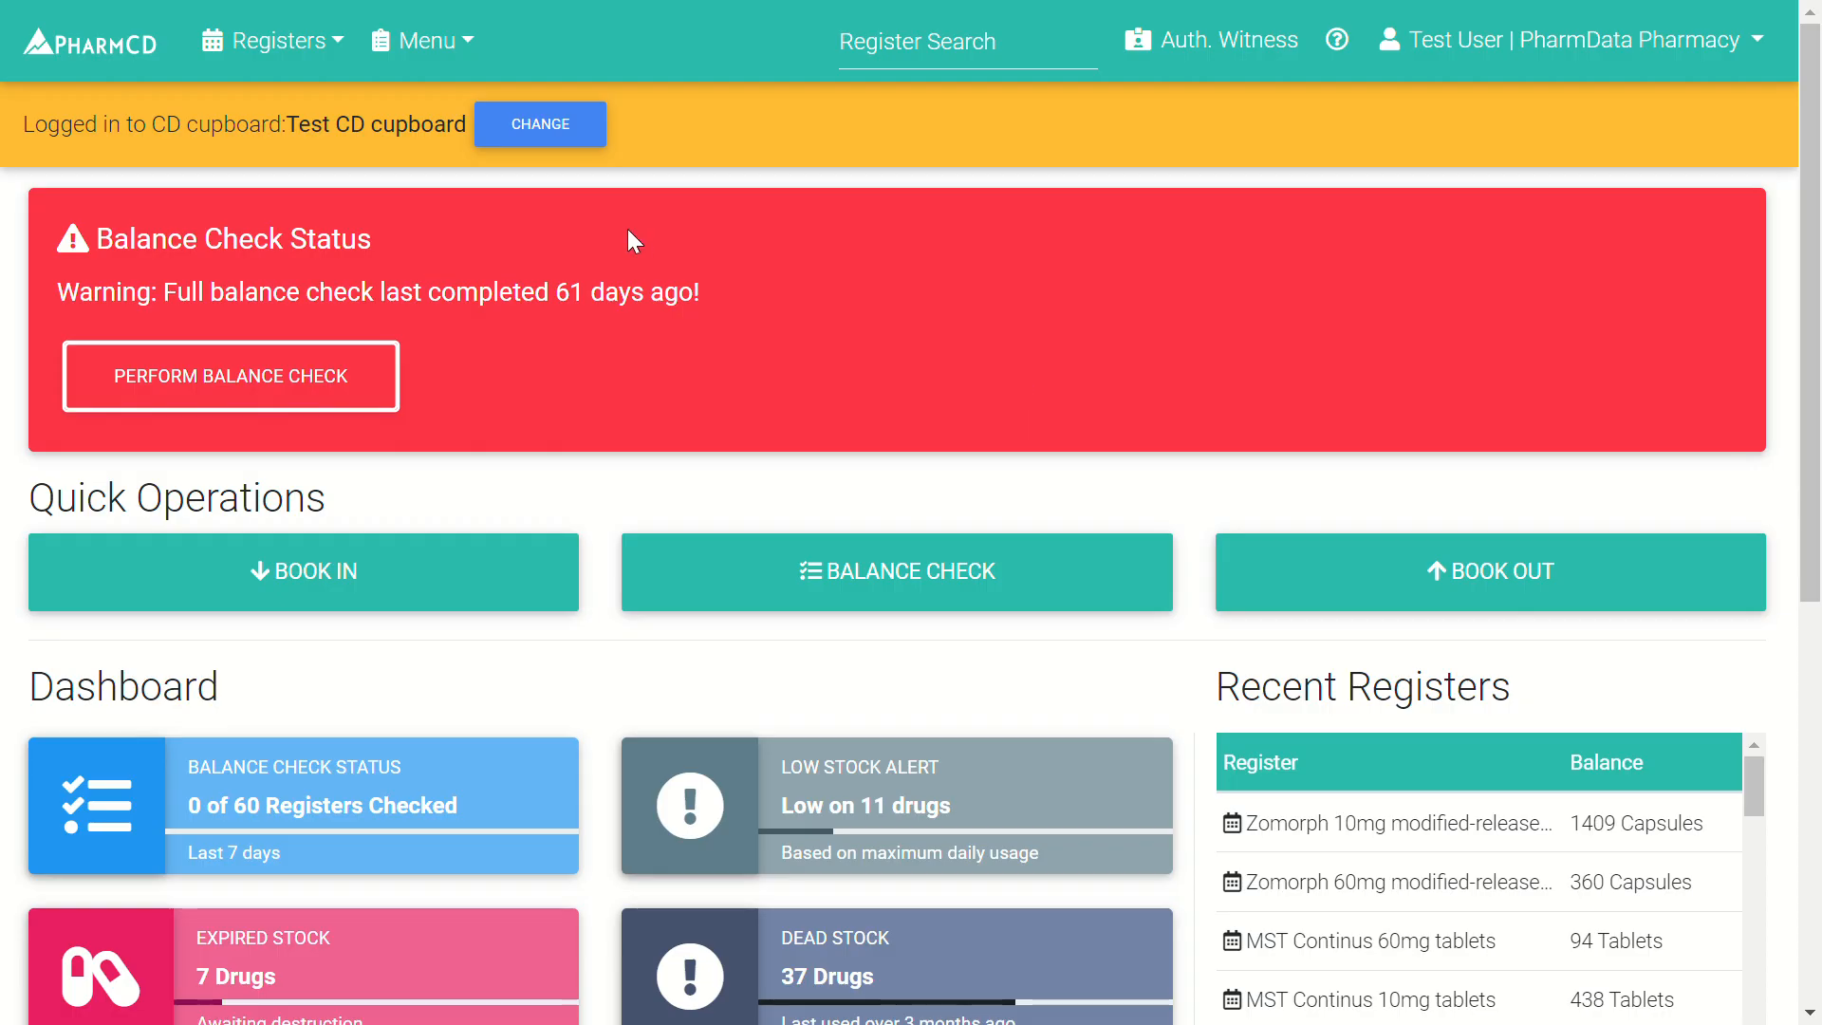
- Open the main navigation Menu from the Test CD cupboard dashboard
{"action": "left_click", "coordinate": [465, 45]}
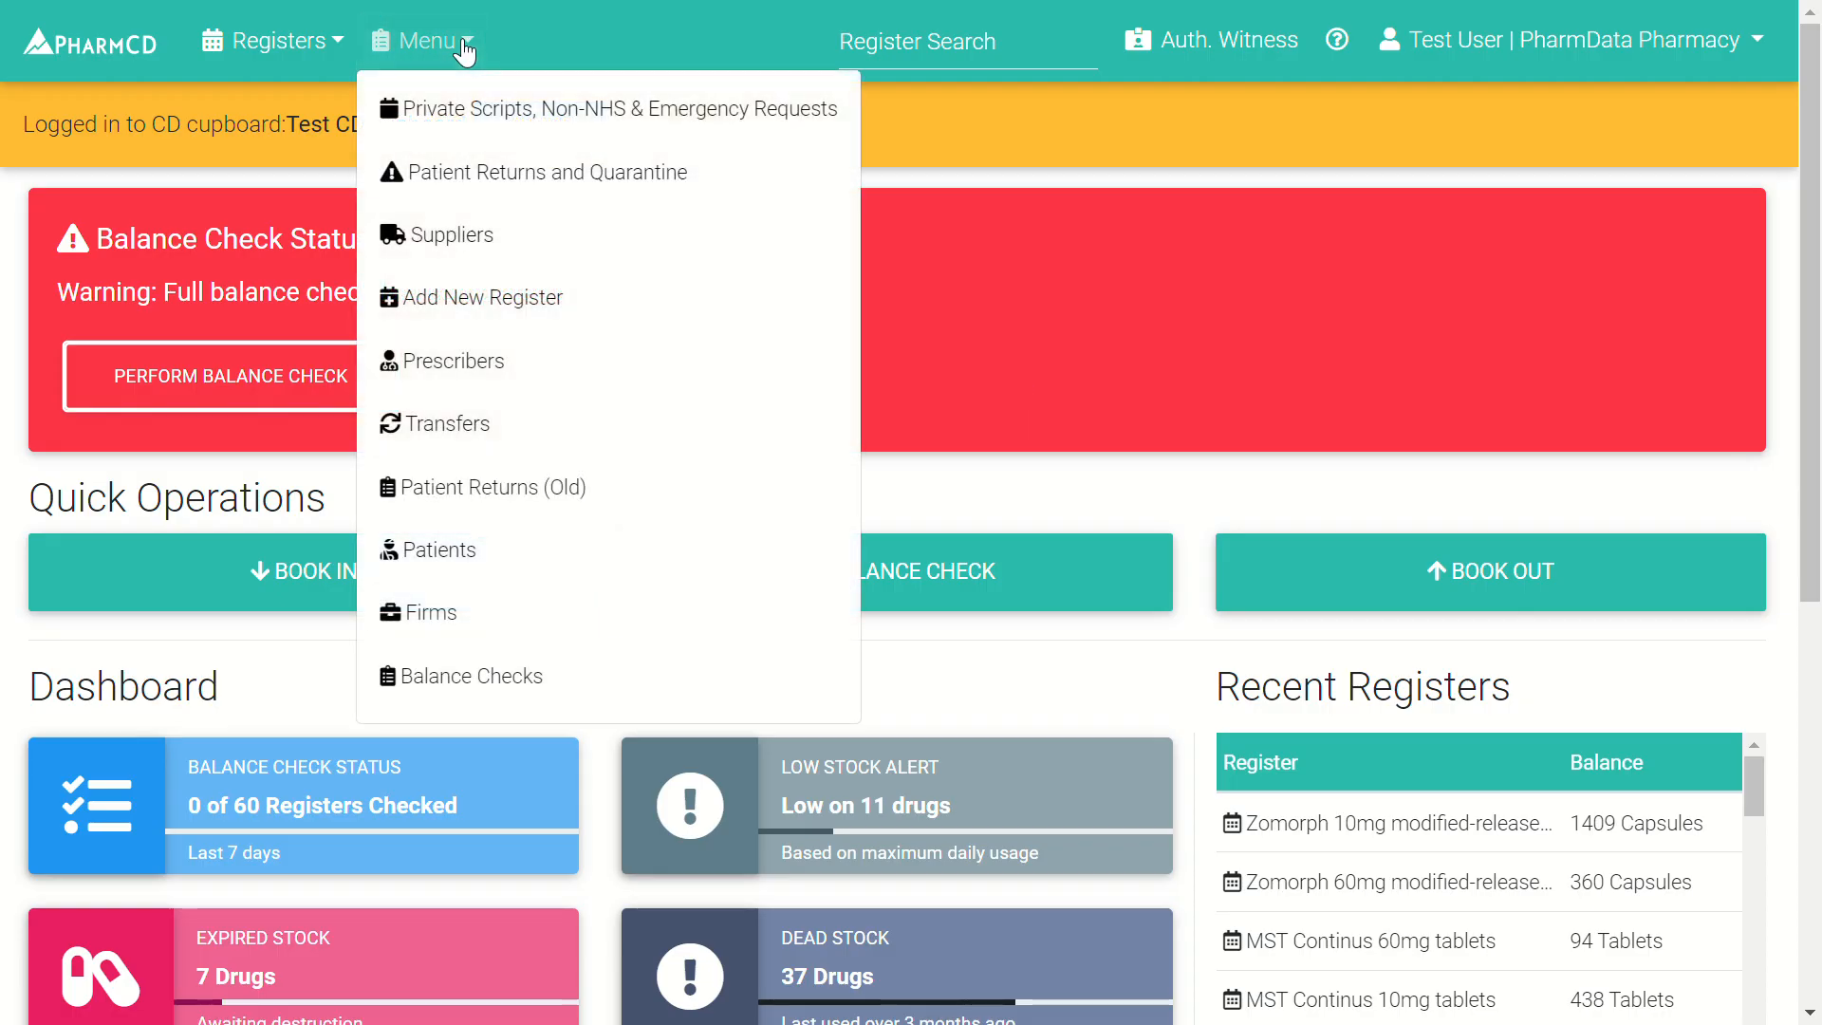
- Go to the Patient Returns and Quarantine register and scroll through the quarantined items
{"action": "left_click", "coordinate": [477, 175]}
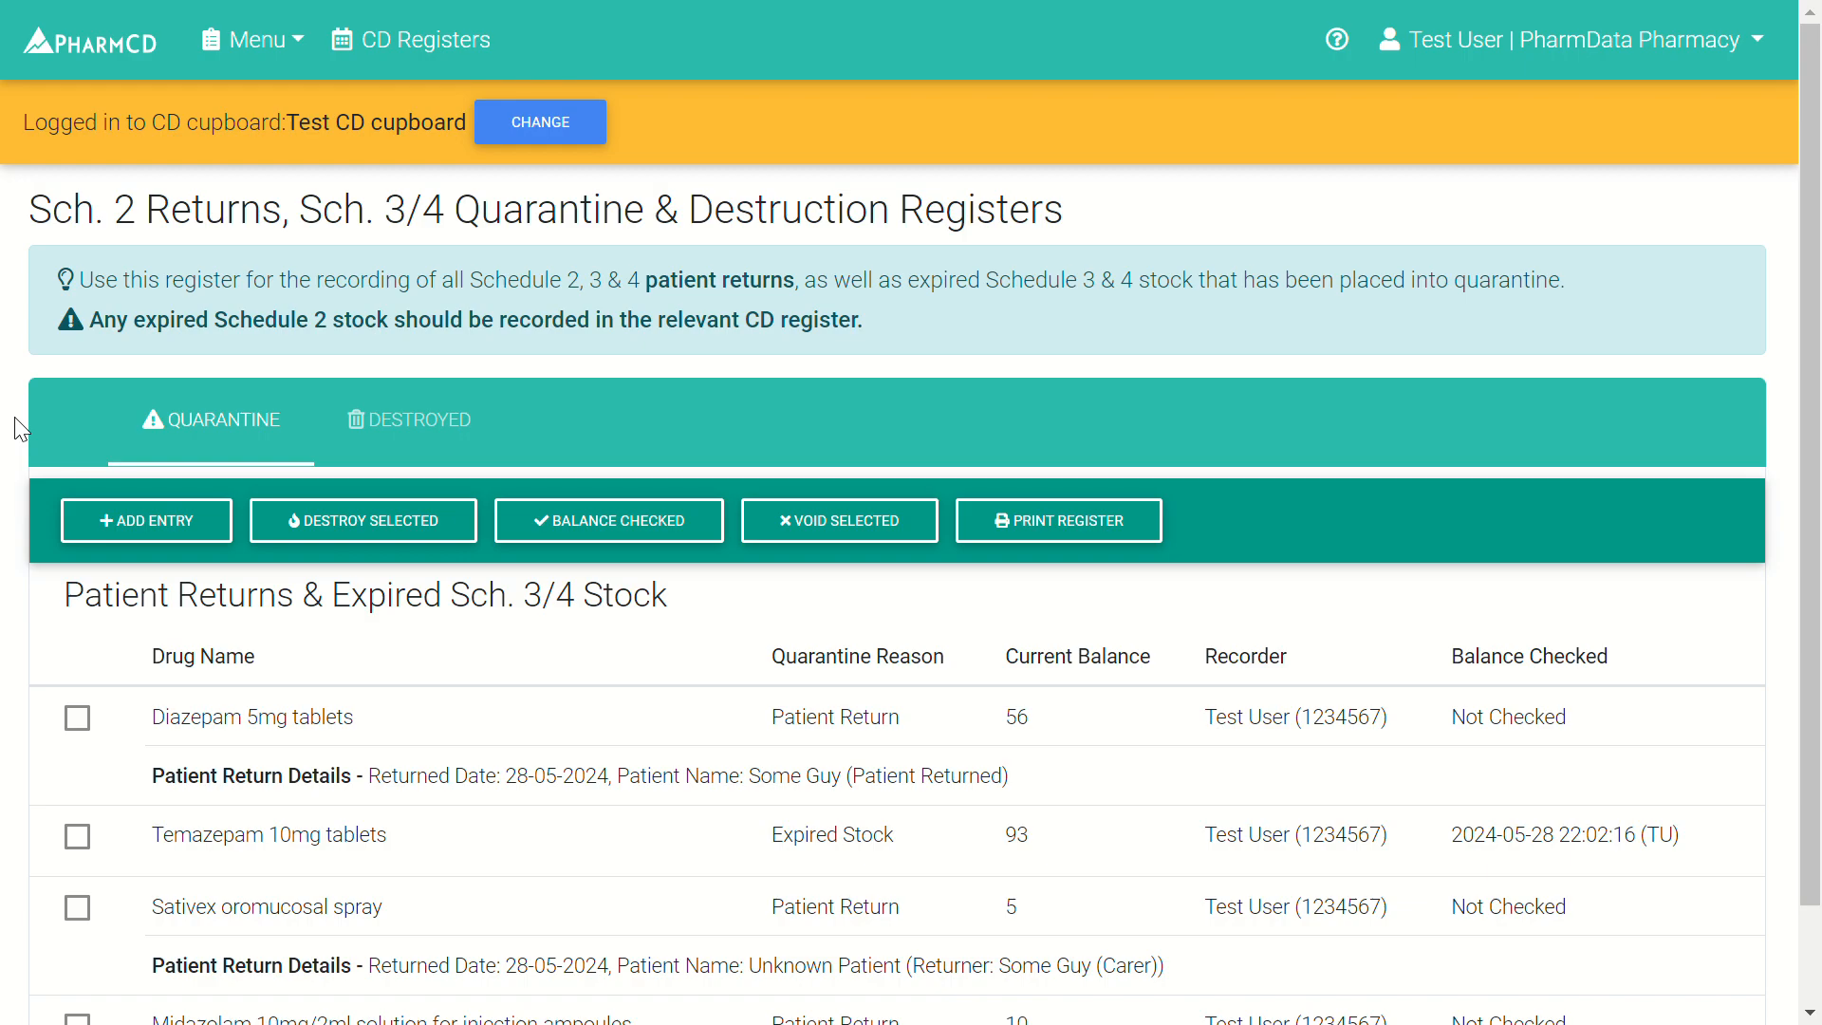
{"action": "double_click", "coordinate": [384, 612]}
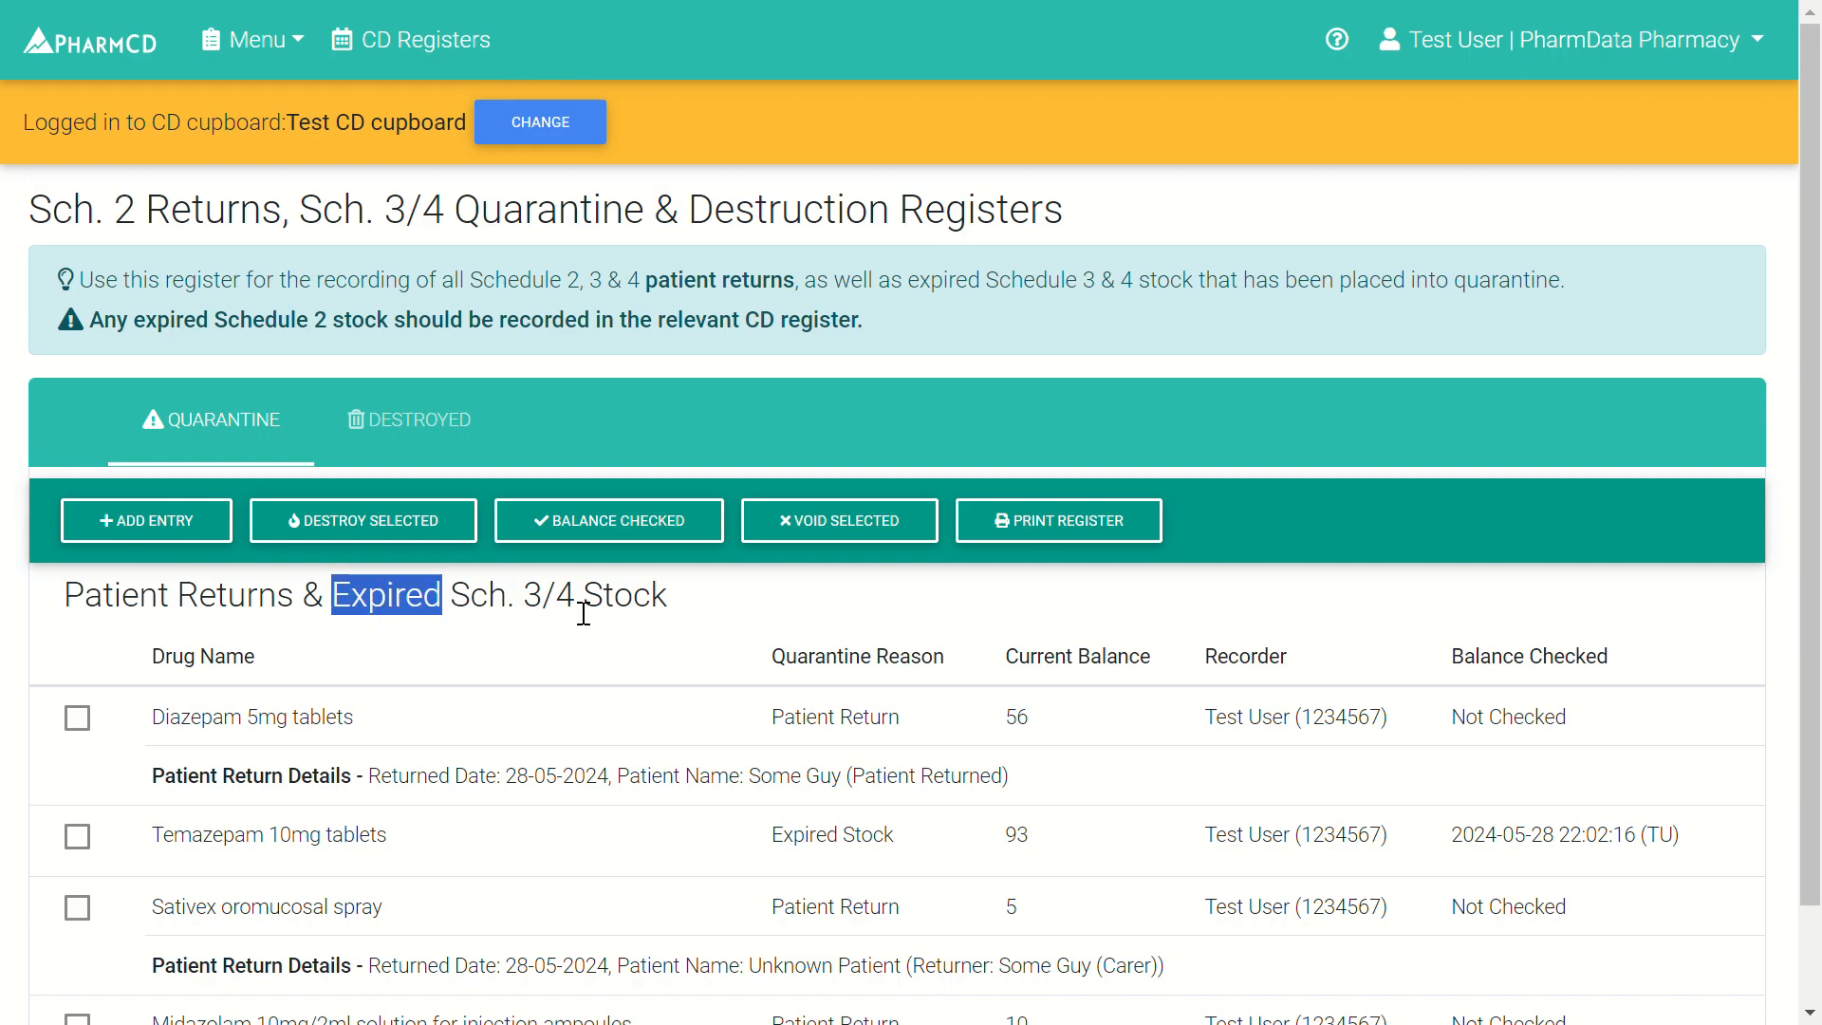
{"action": "left_click", "coordinate": [723, 596]}
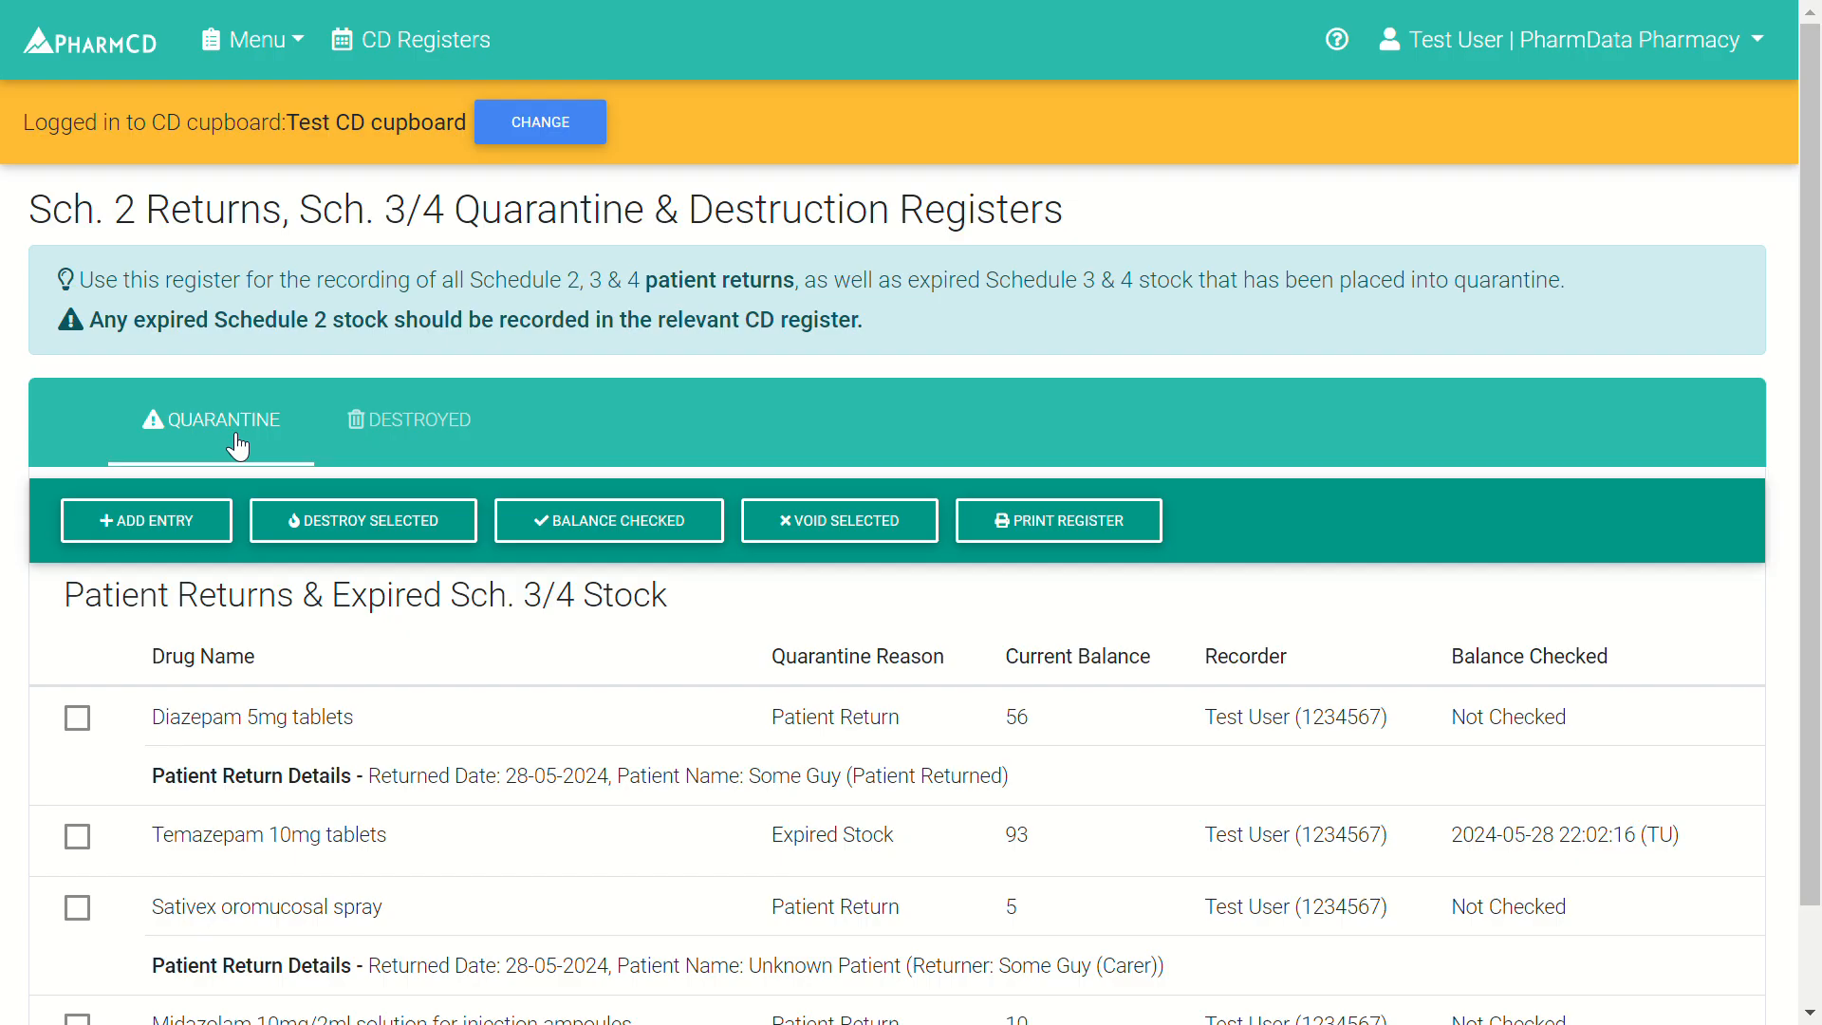
{"action": "scroll", "coordinate": [222, 668], "scroll_direction": "down", "scroll_amount": 1}
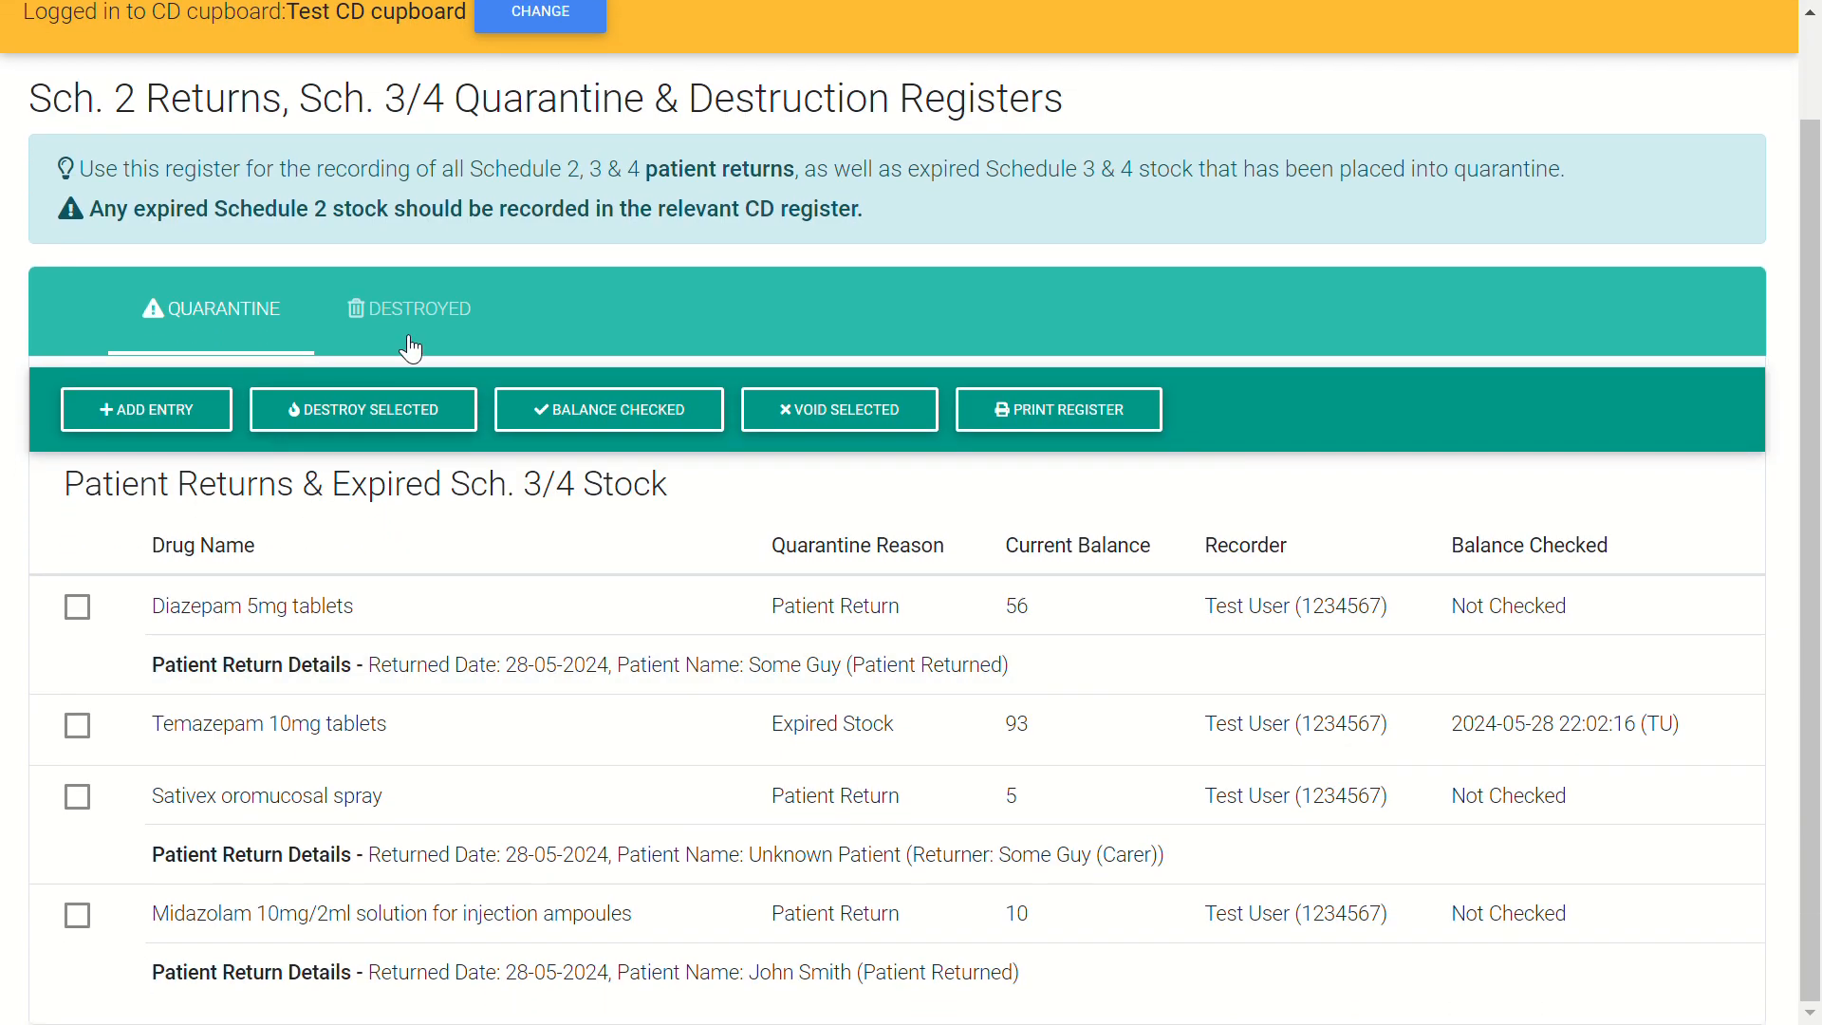
{"action": "left_click", "coordinate": [410, 349]}
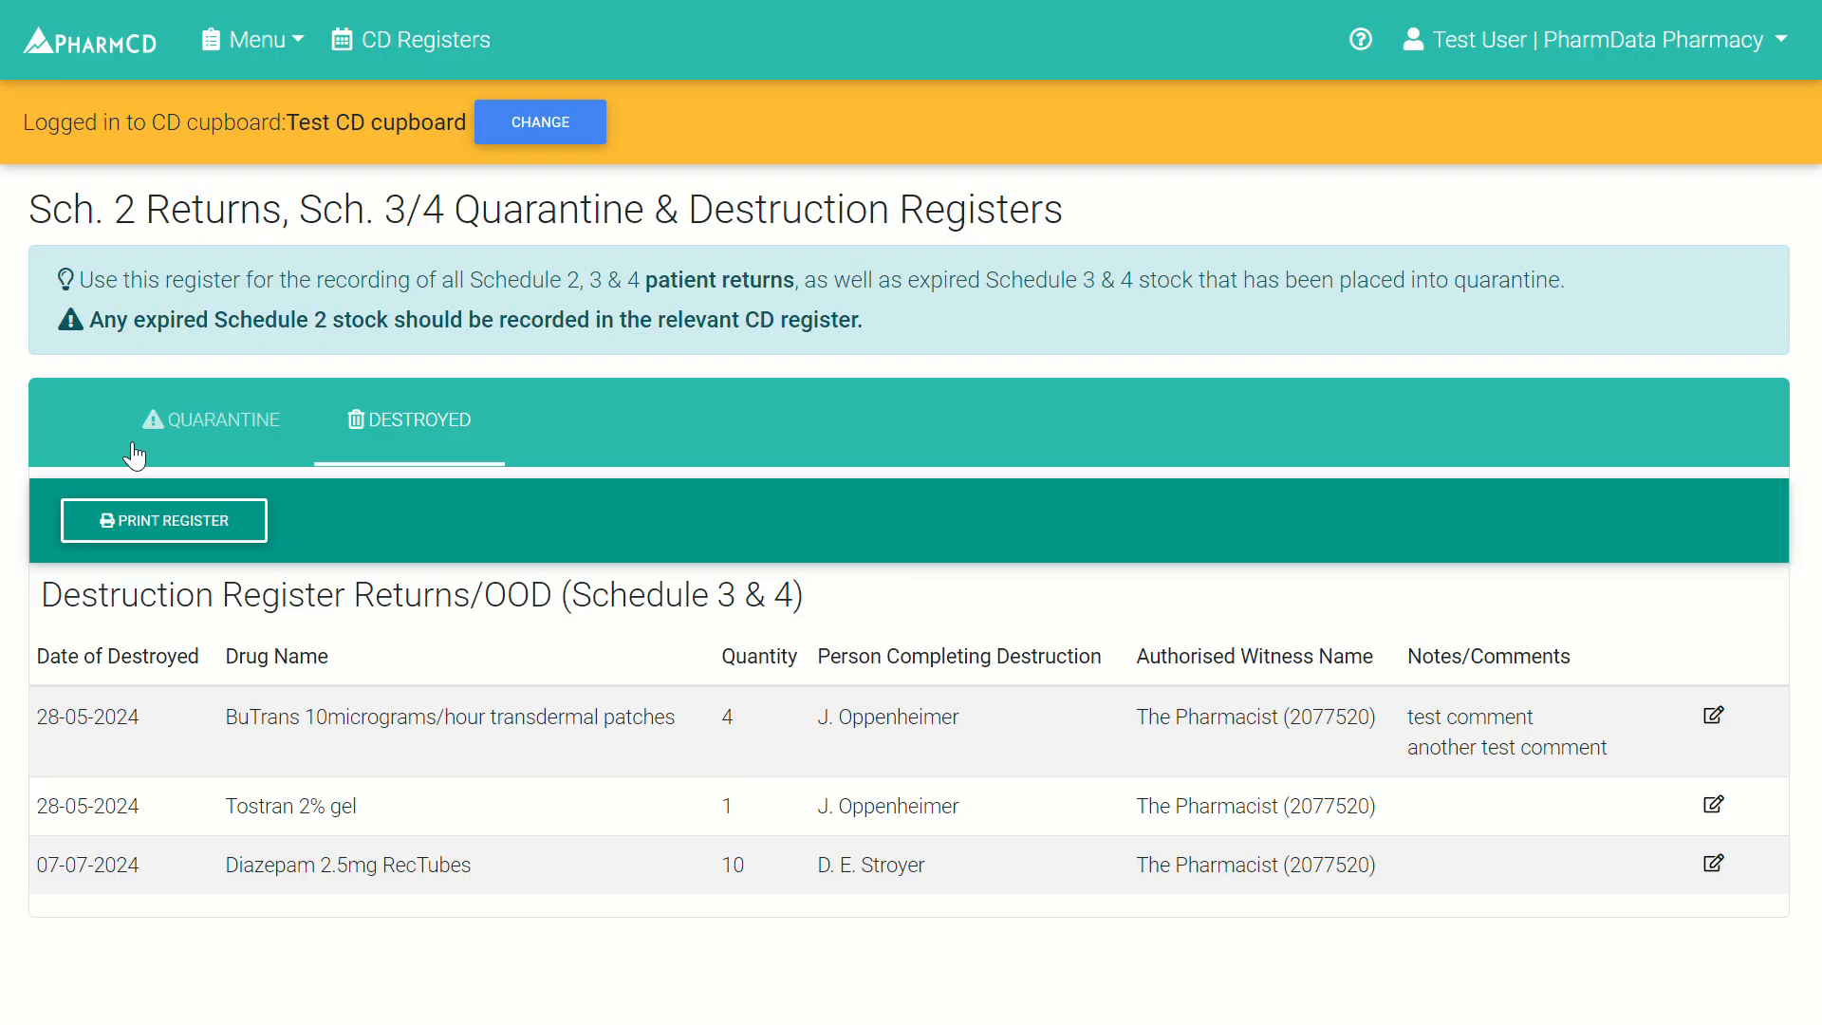
{"action": "left_click", "coordinate": [233, 442]}
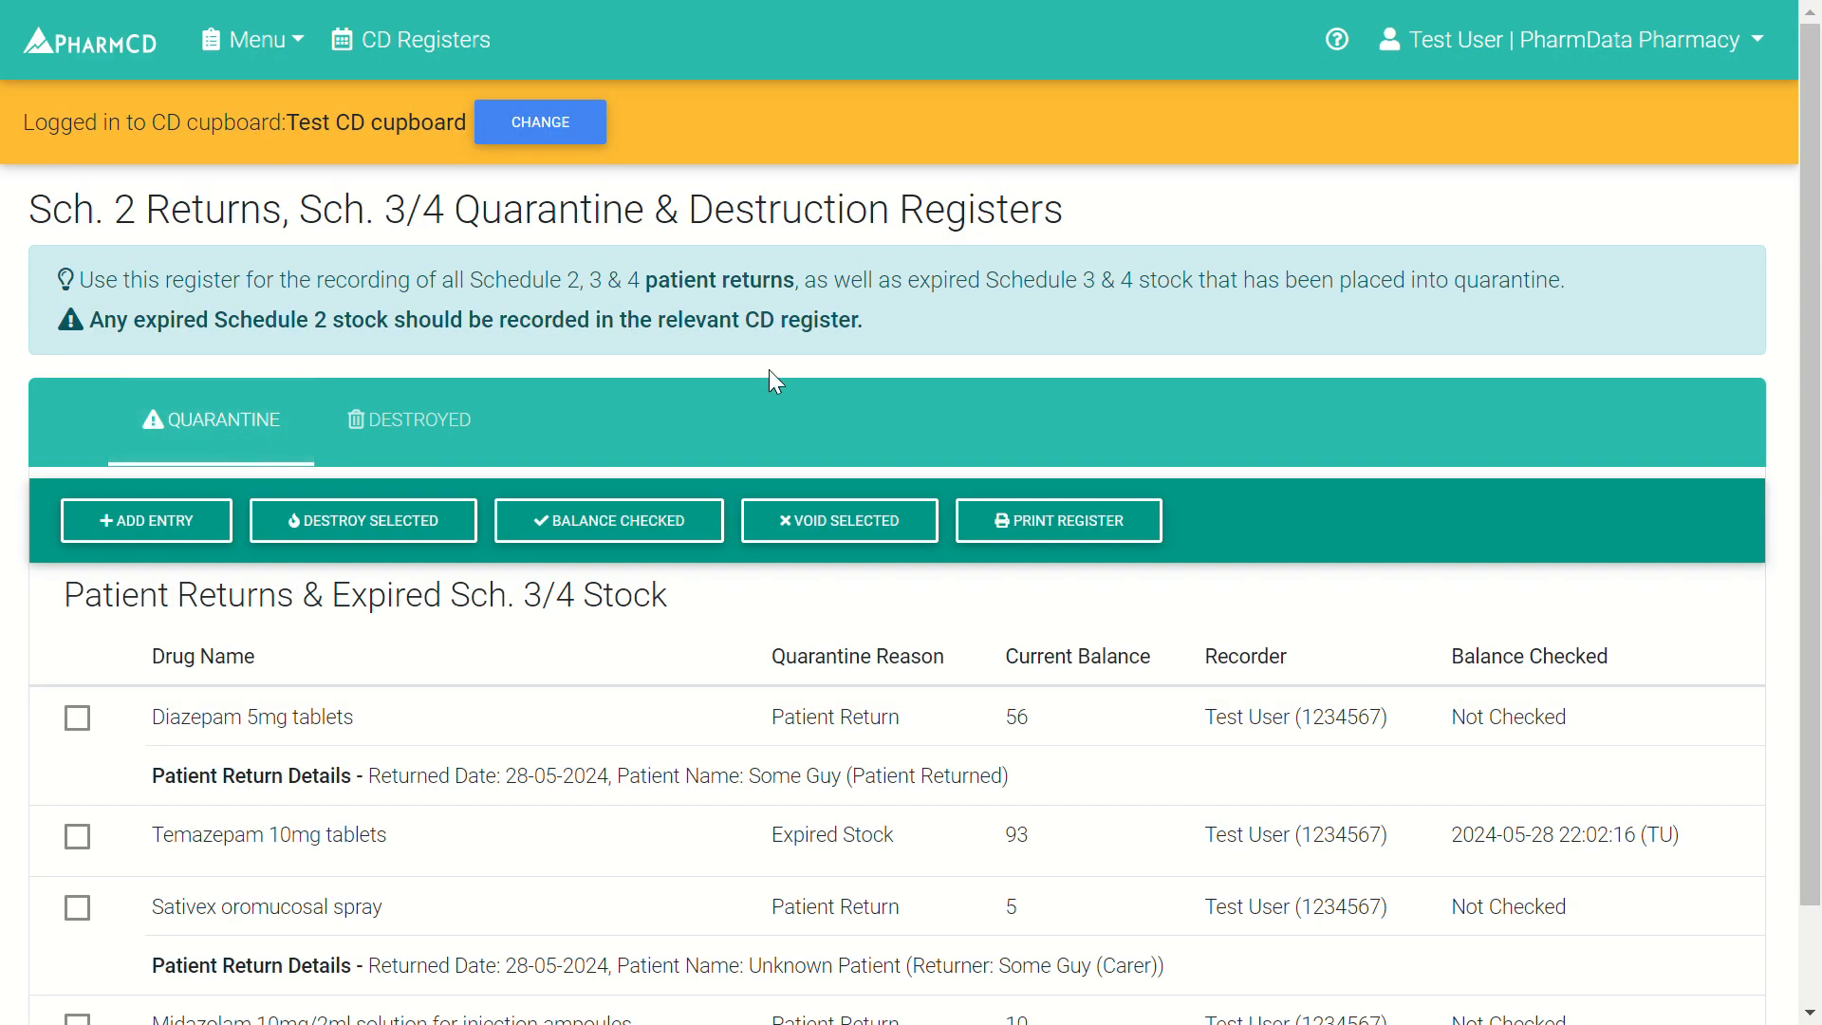
{"action": "scroll", "coordinate": [861, 368], "scroll_direction": "down", "scroll_amount": 1}
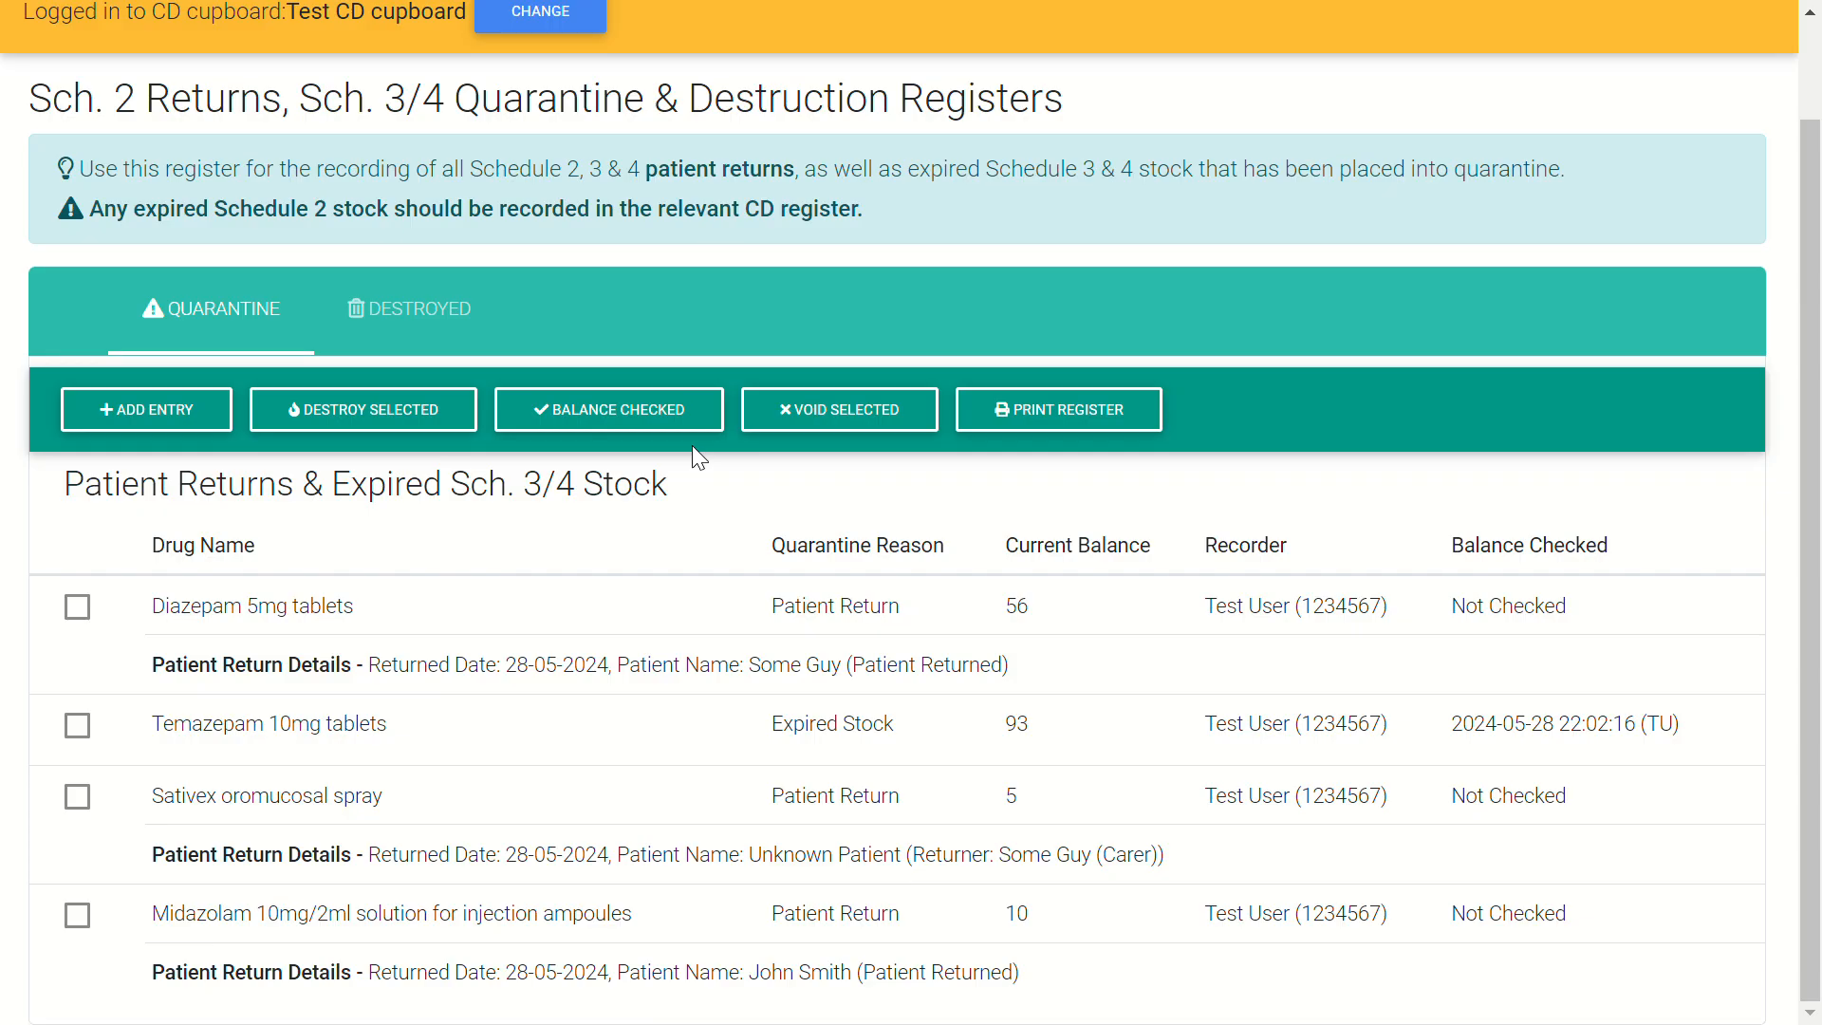
- Add a quarantine entry for BuTrans 5micrograms/hour patches, quantity 4, dated 23-07-2024
{"action": "left_click", "coordinate": [170, 429]}
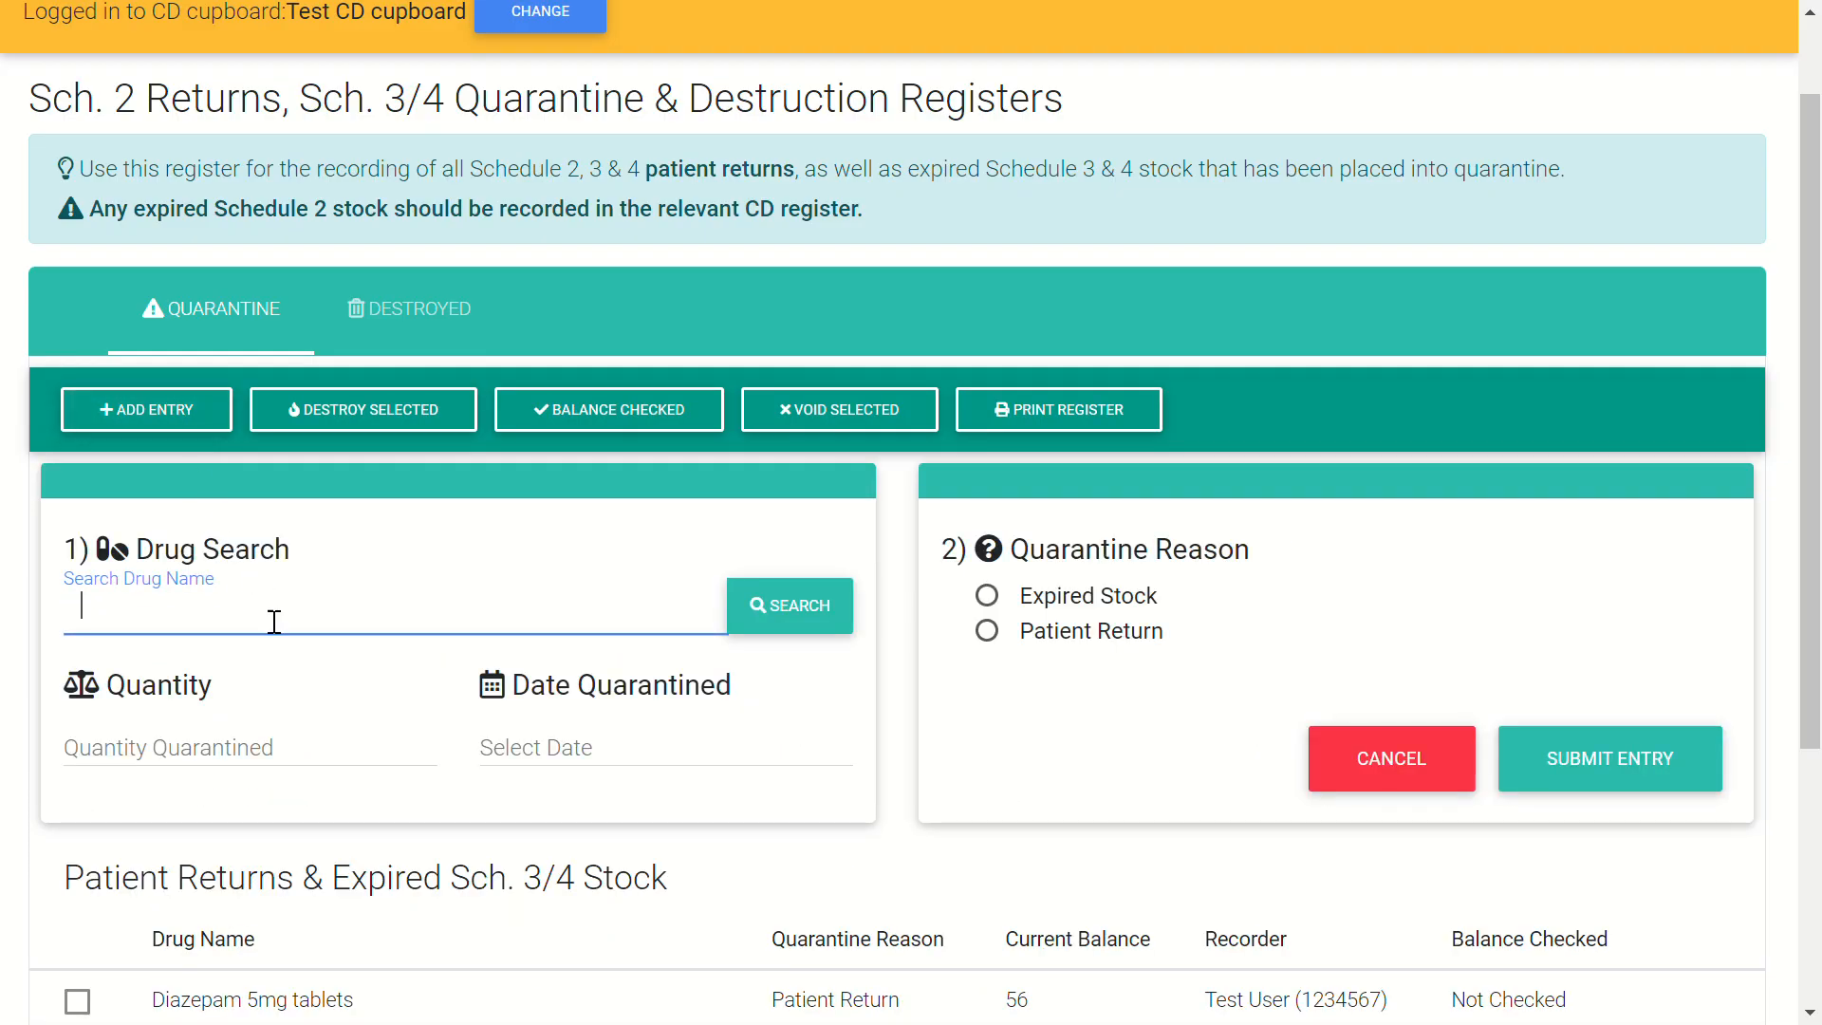
{"action": "type", "text": "butrans"}
{"action": "left_click", "coordinate": [800, 612]}
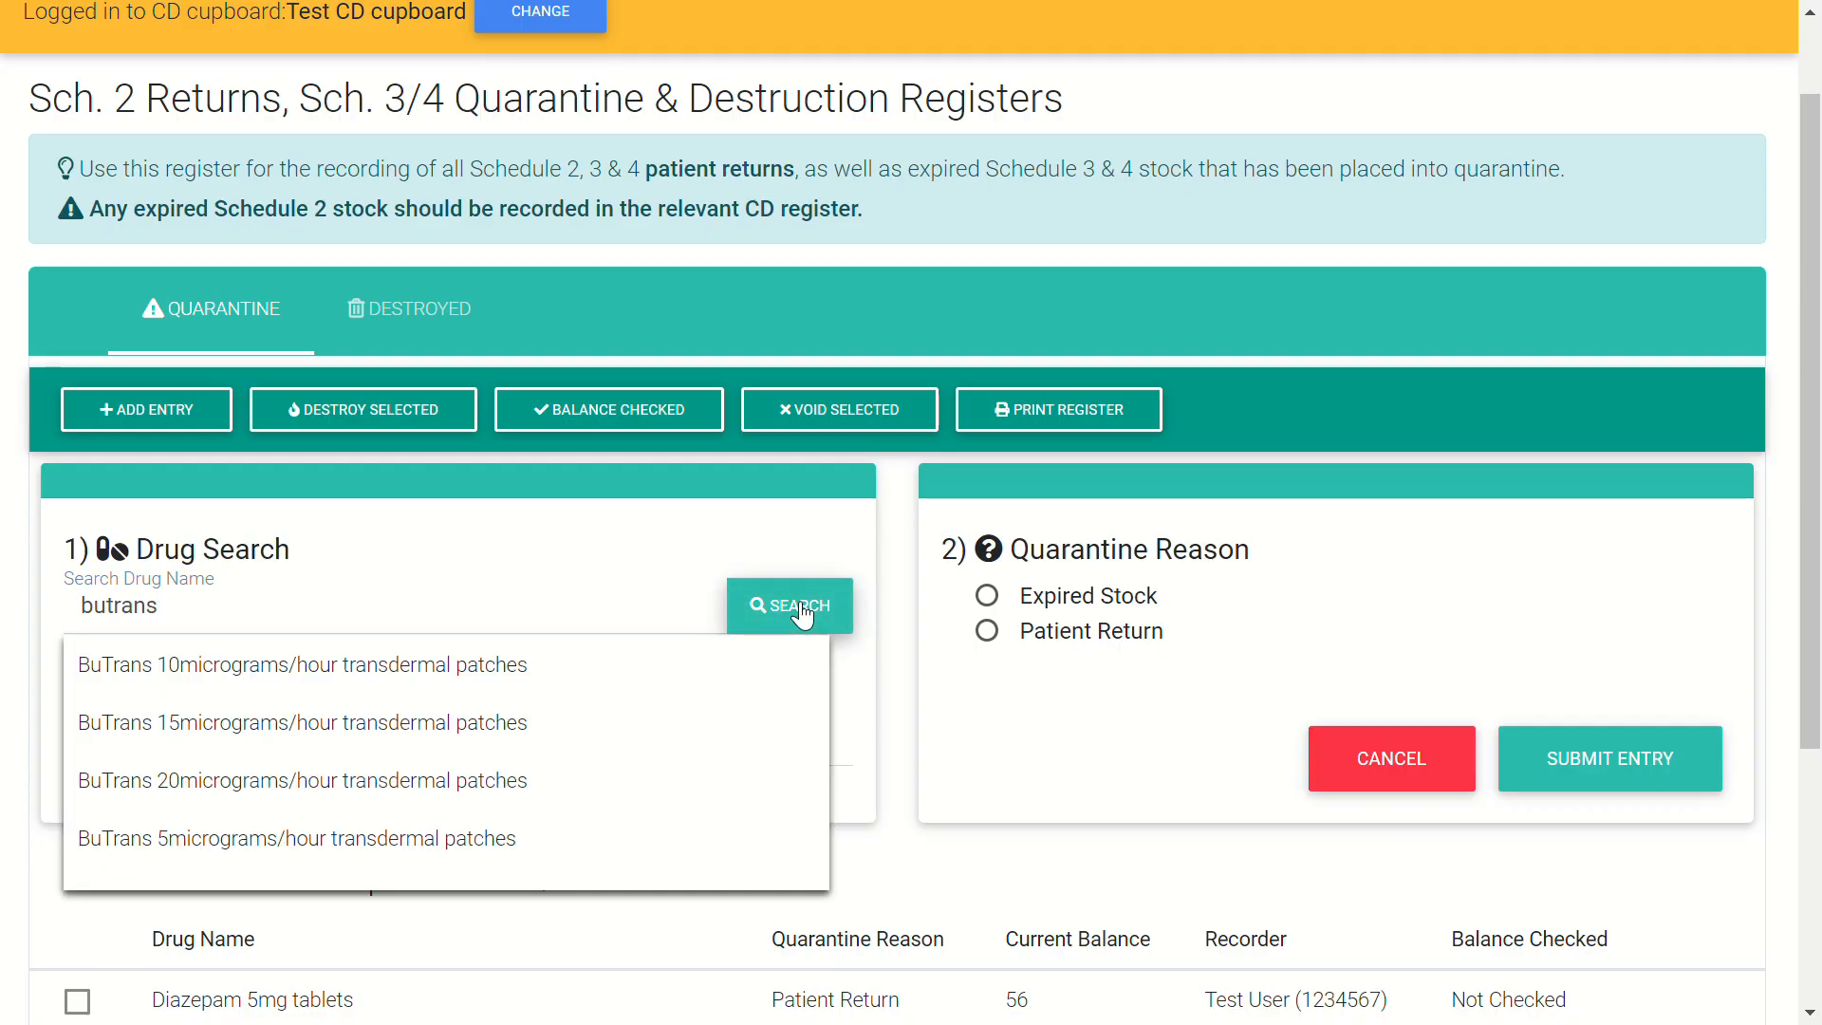
{"action": "left_click", "coordinate": [357, 840]}
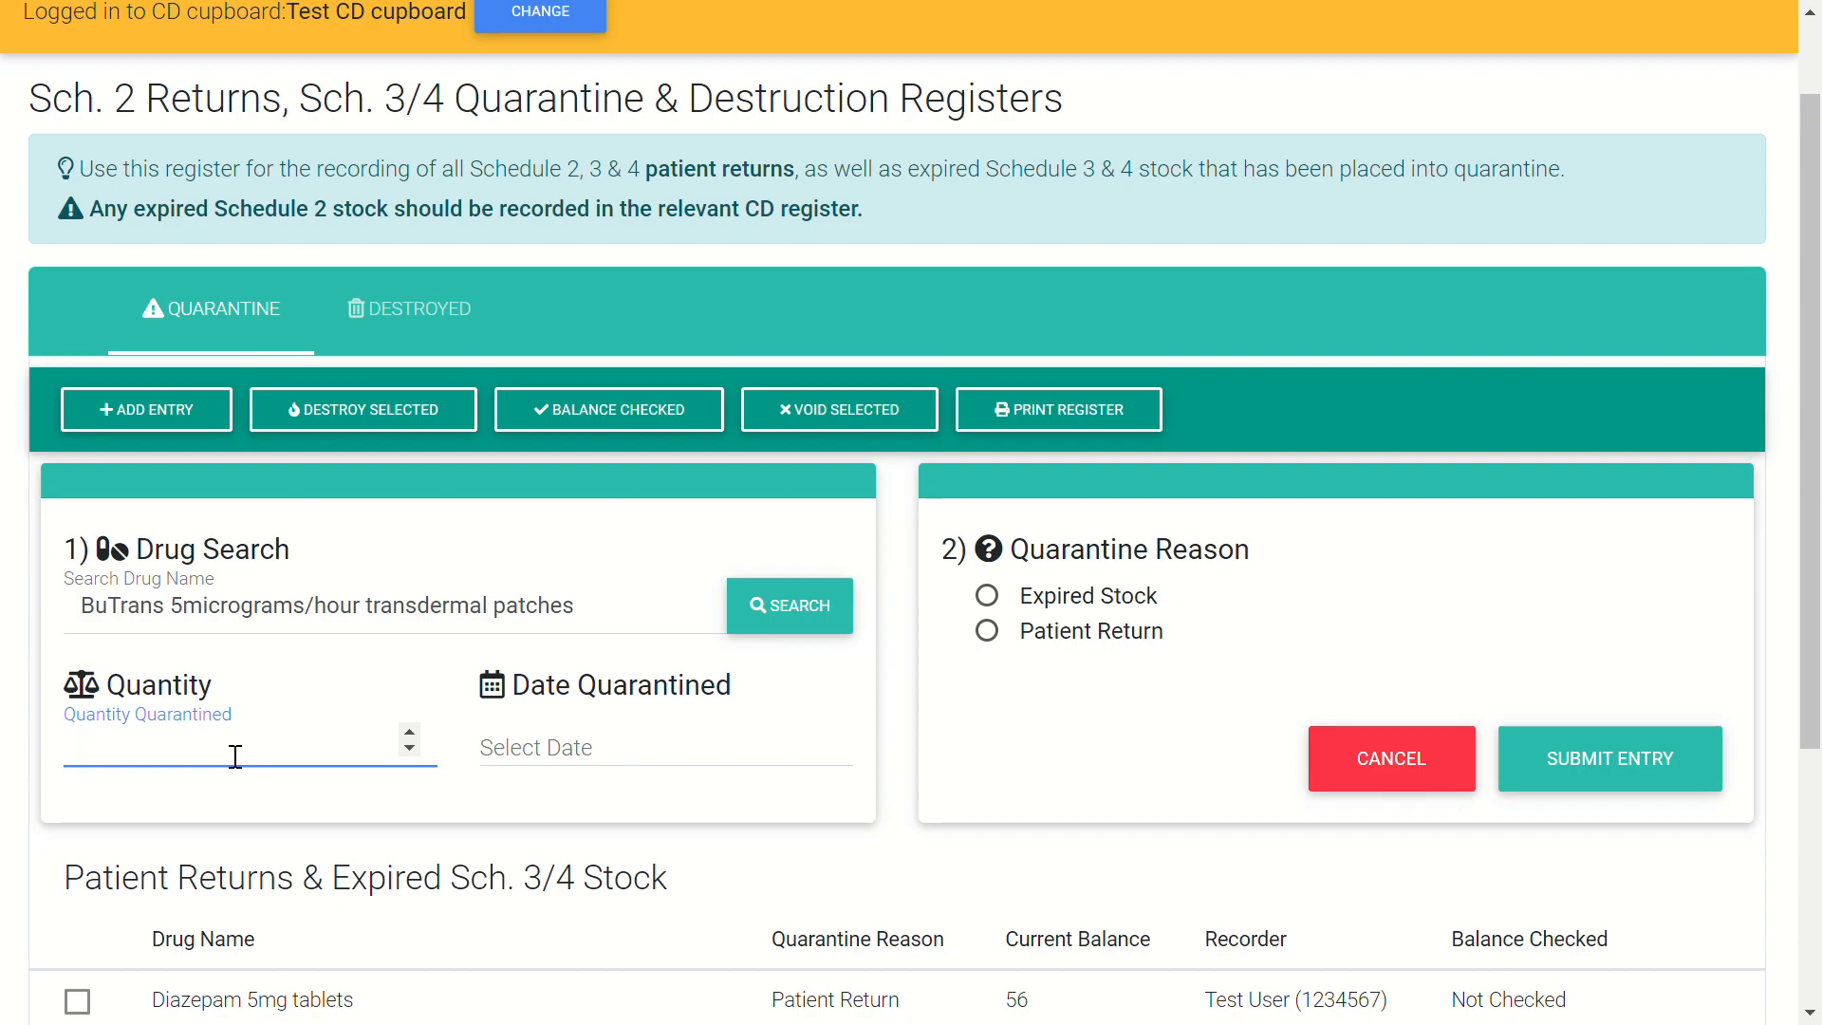
{"action": "type", "text": "4"}
{"action": "left_click", "coordinate": [566, 744]}
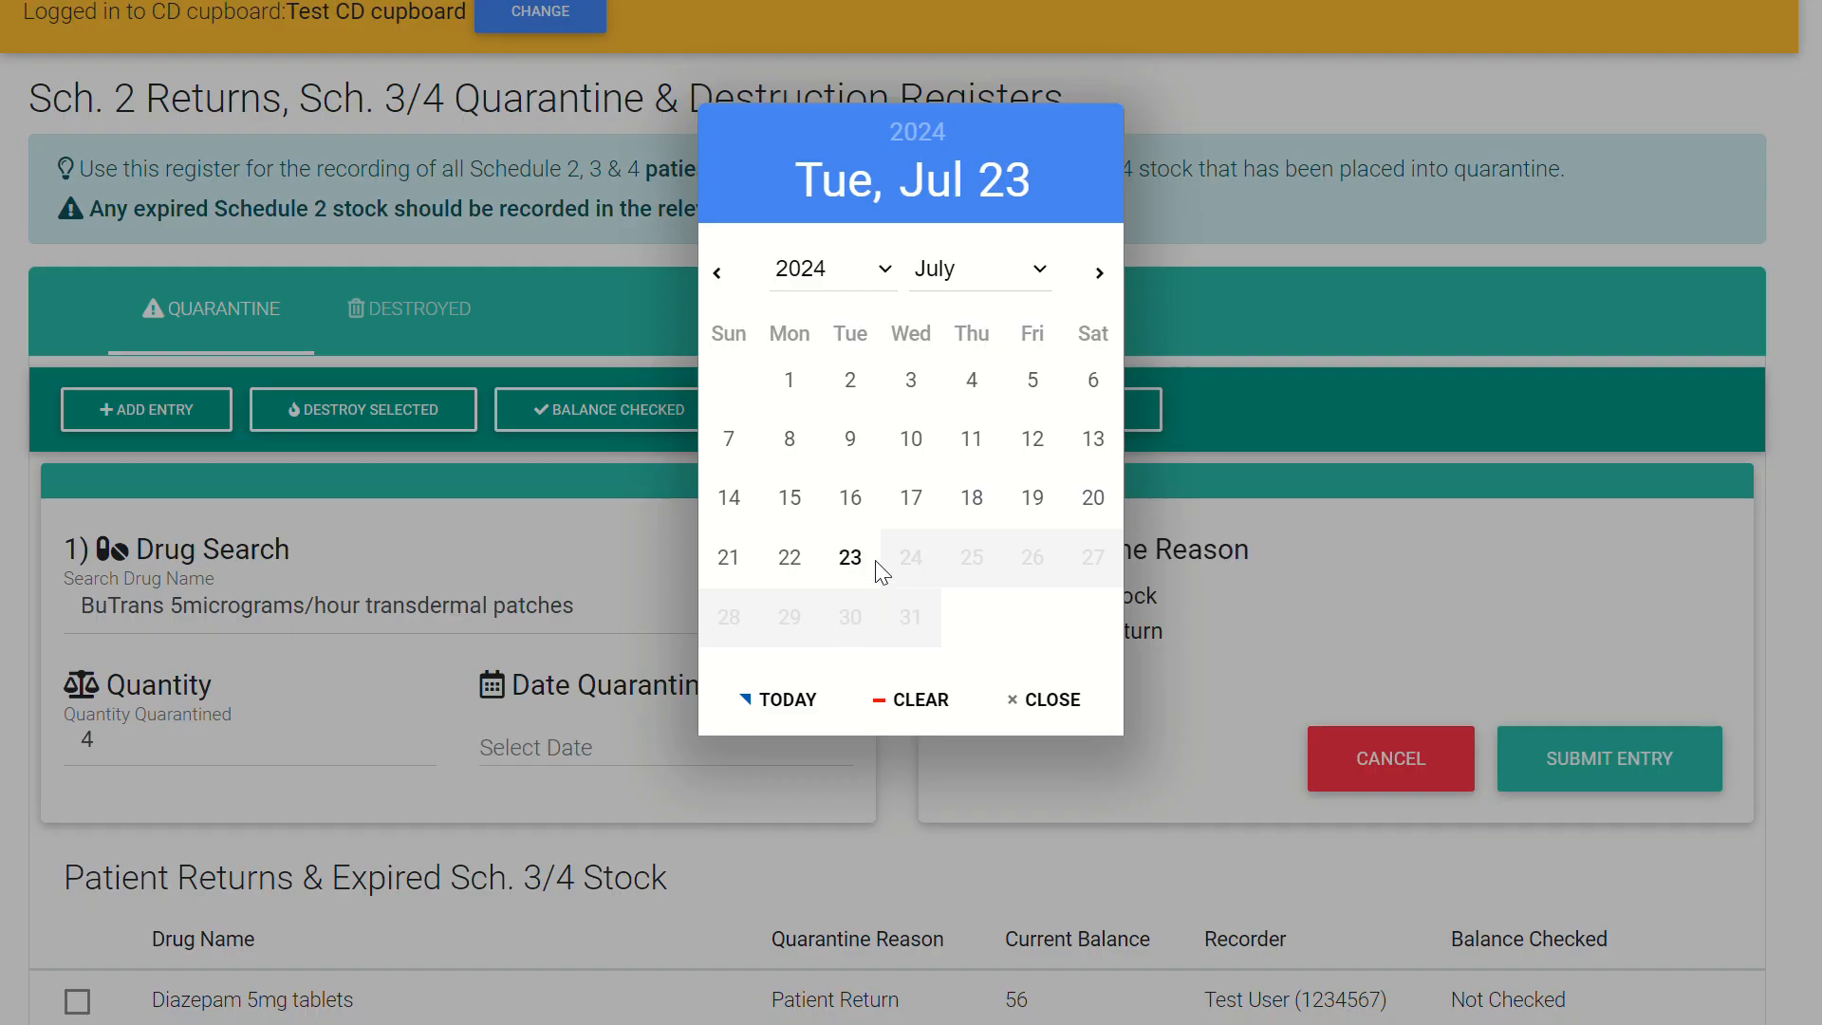
{"action": "left_click", "coordinate": [850, 557]}
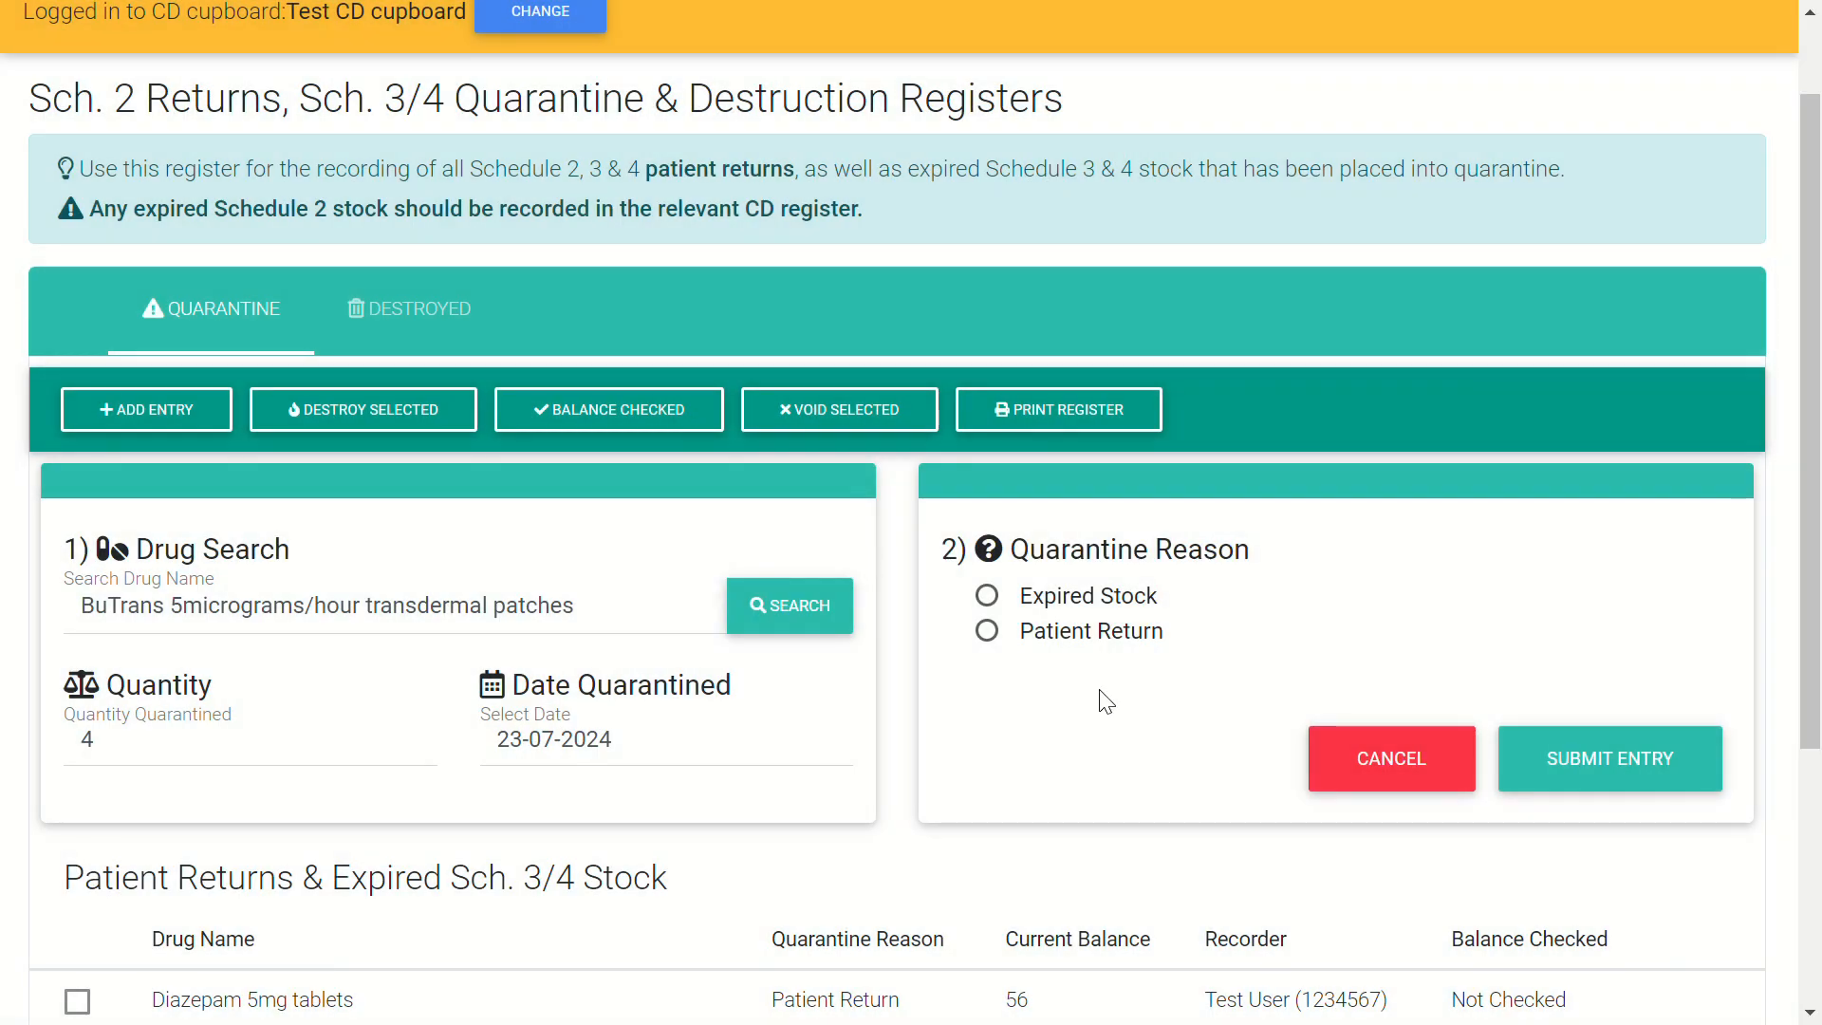
- Set the entry's reason to Patient Return with the patient marked Unknown Patient
{"action": "left_click", "coordinate": [1001, 648]}
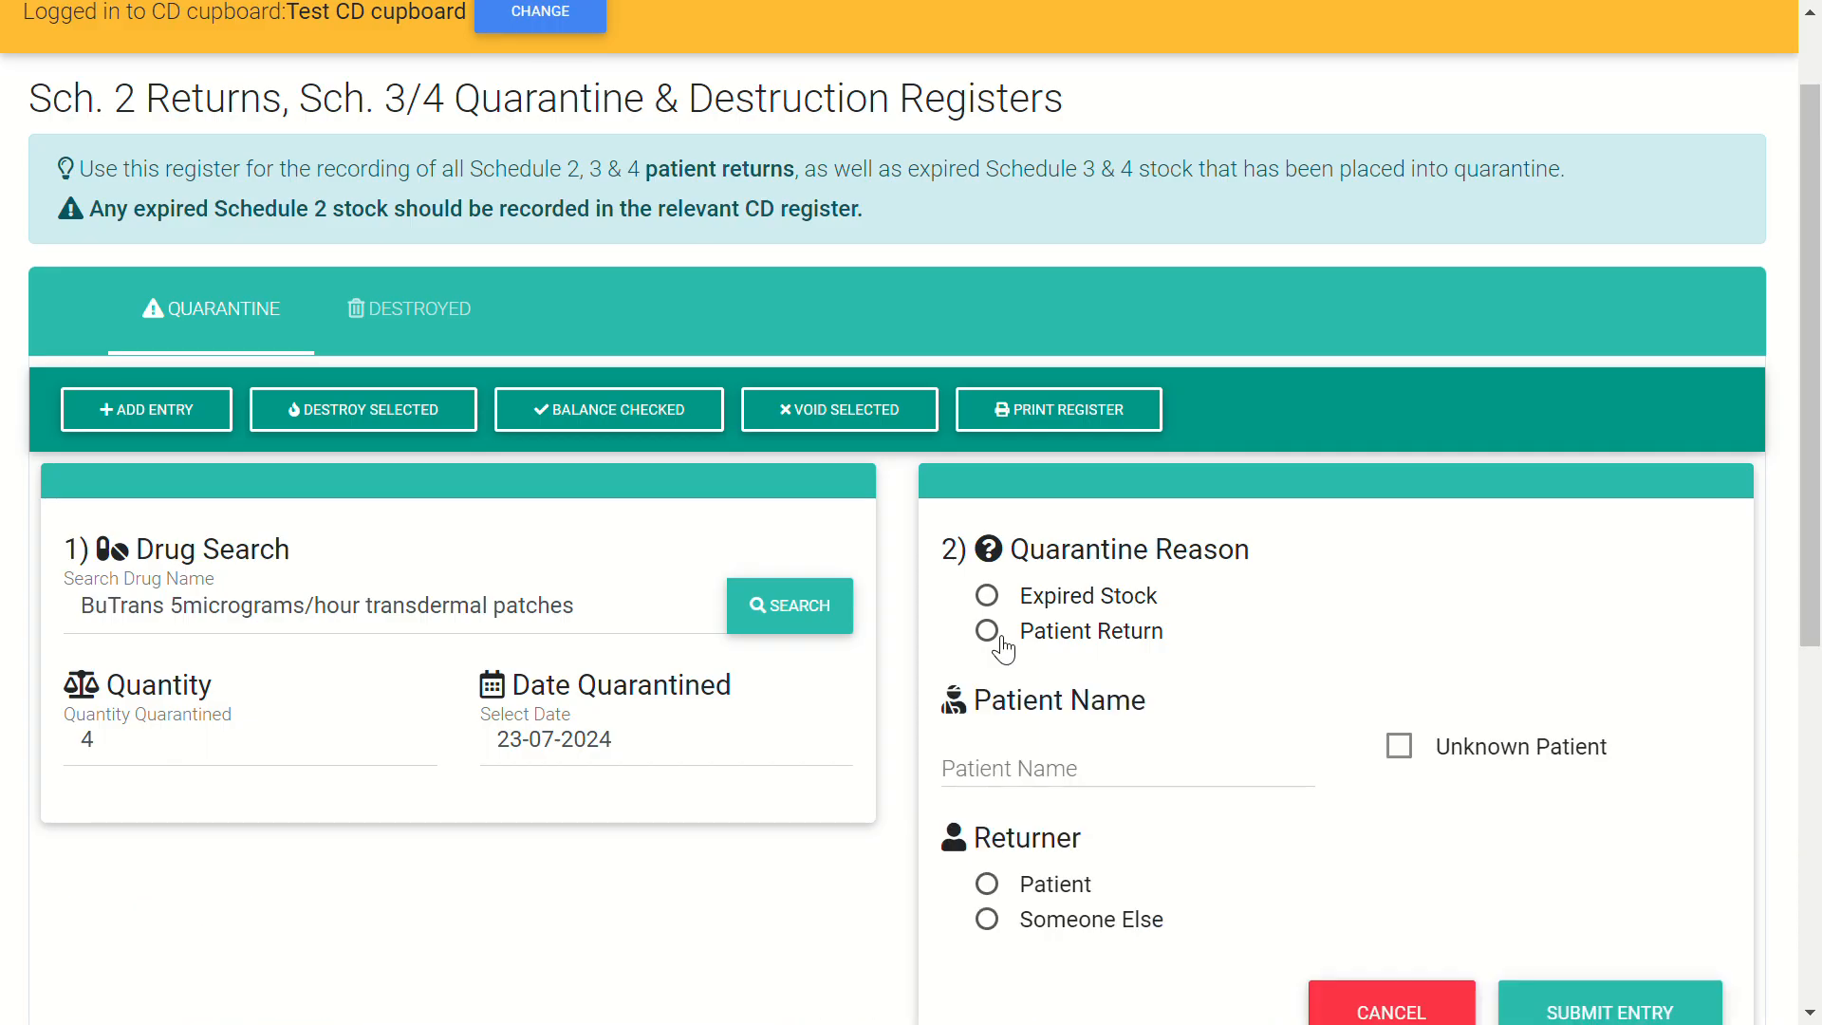
{"action": "scroll", "coordinate": [1329, 703], "scroll_direction": "down", "scroll_amount": 2}
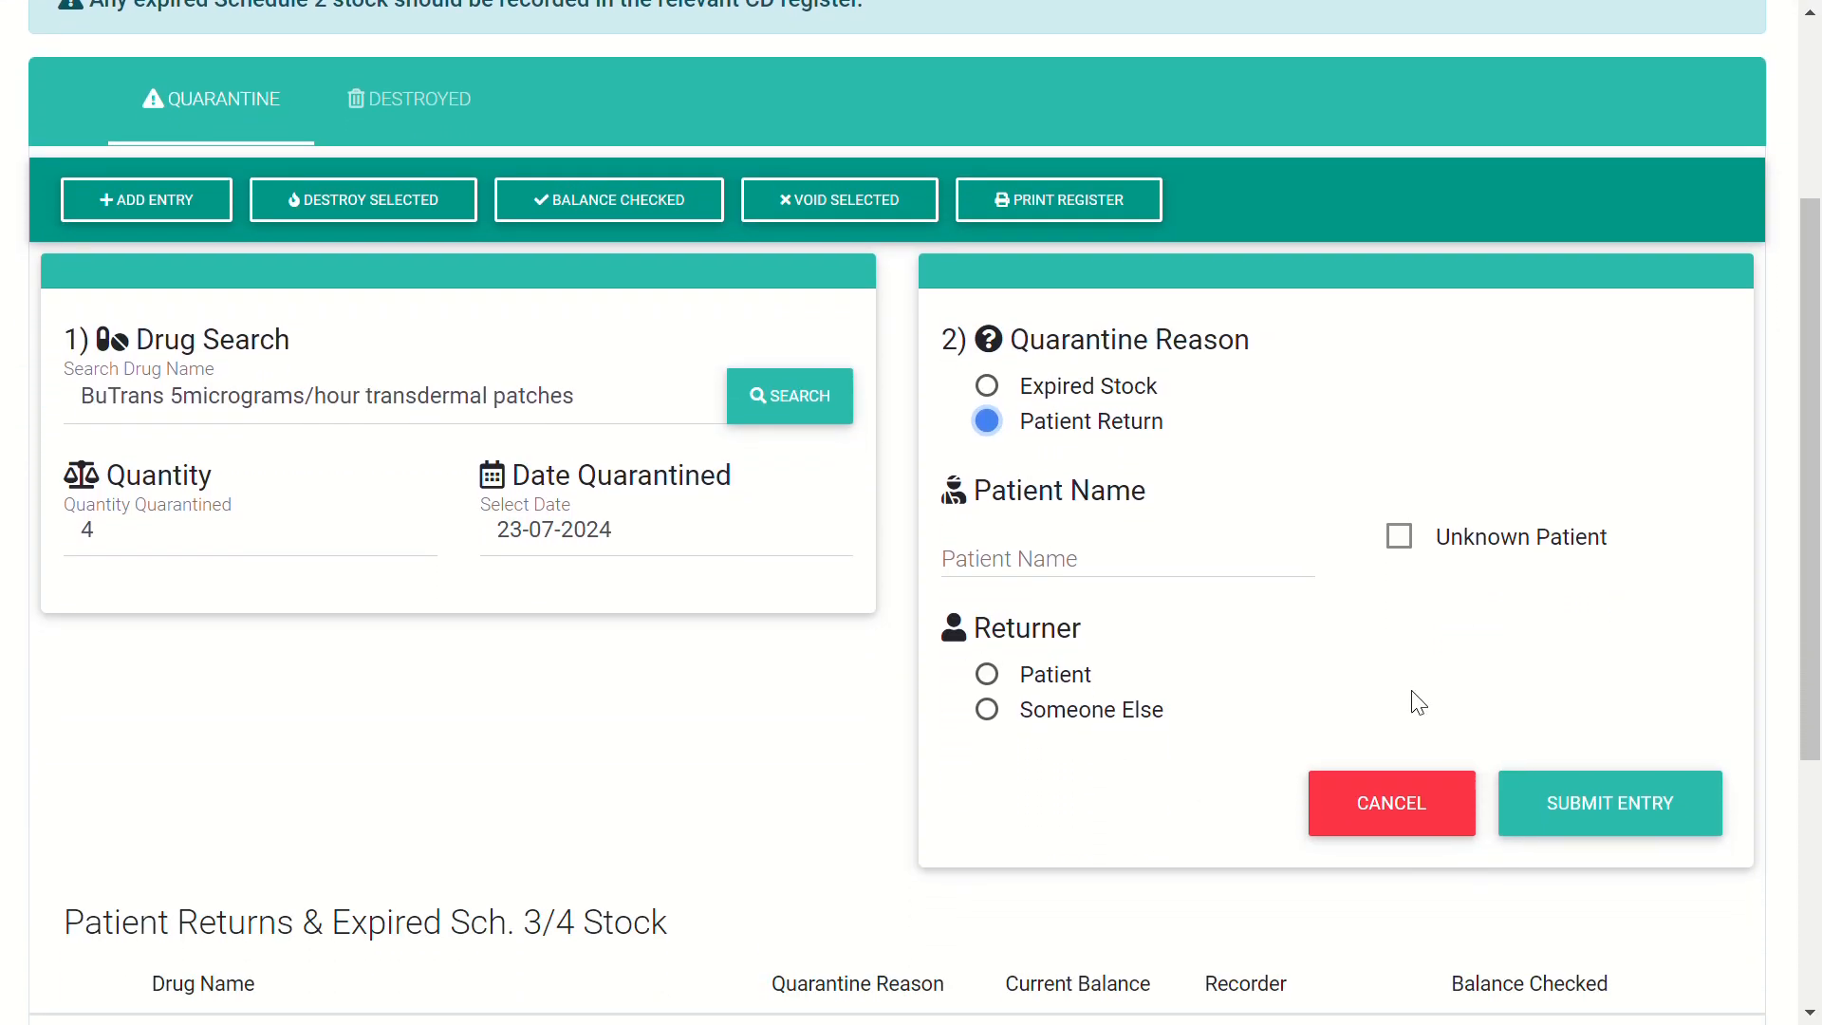
{"action": "left_click", "coordinate": [1086, 569]}
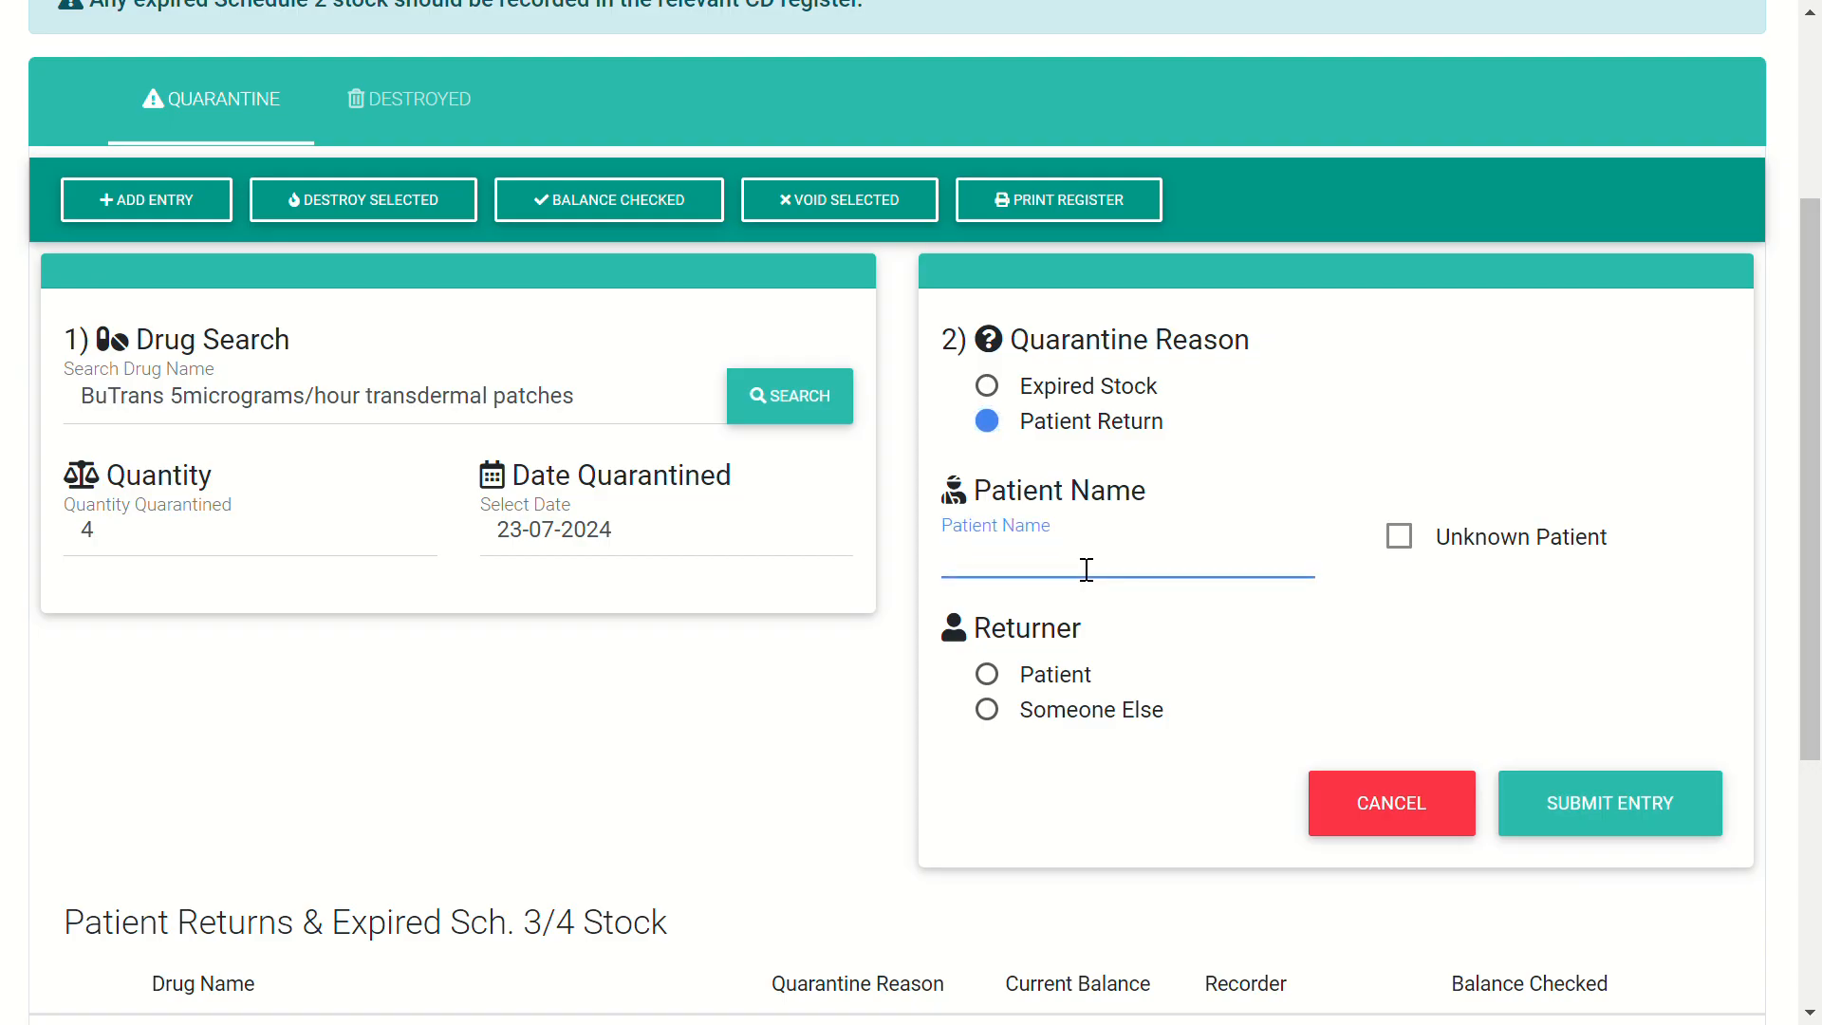
{"action": "left_click", "coordinate": [1401, 539]}
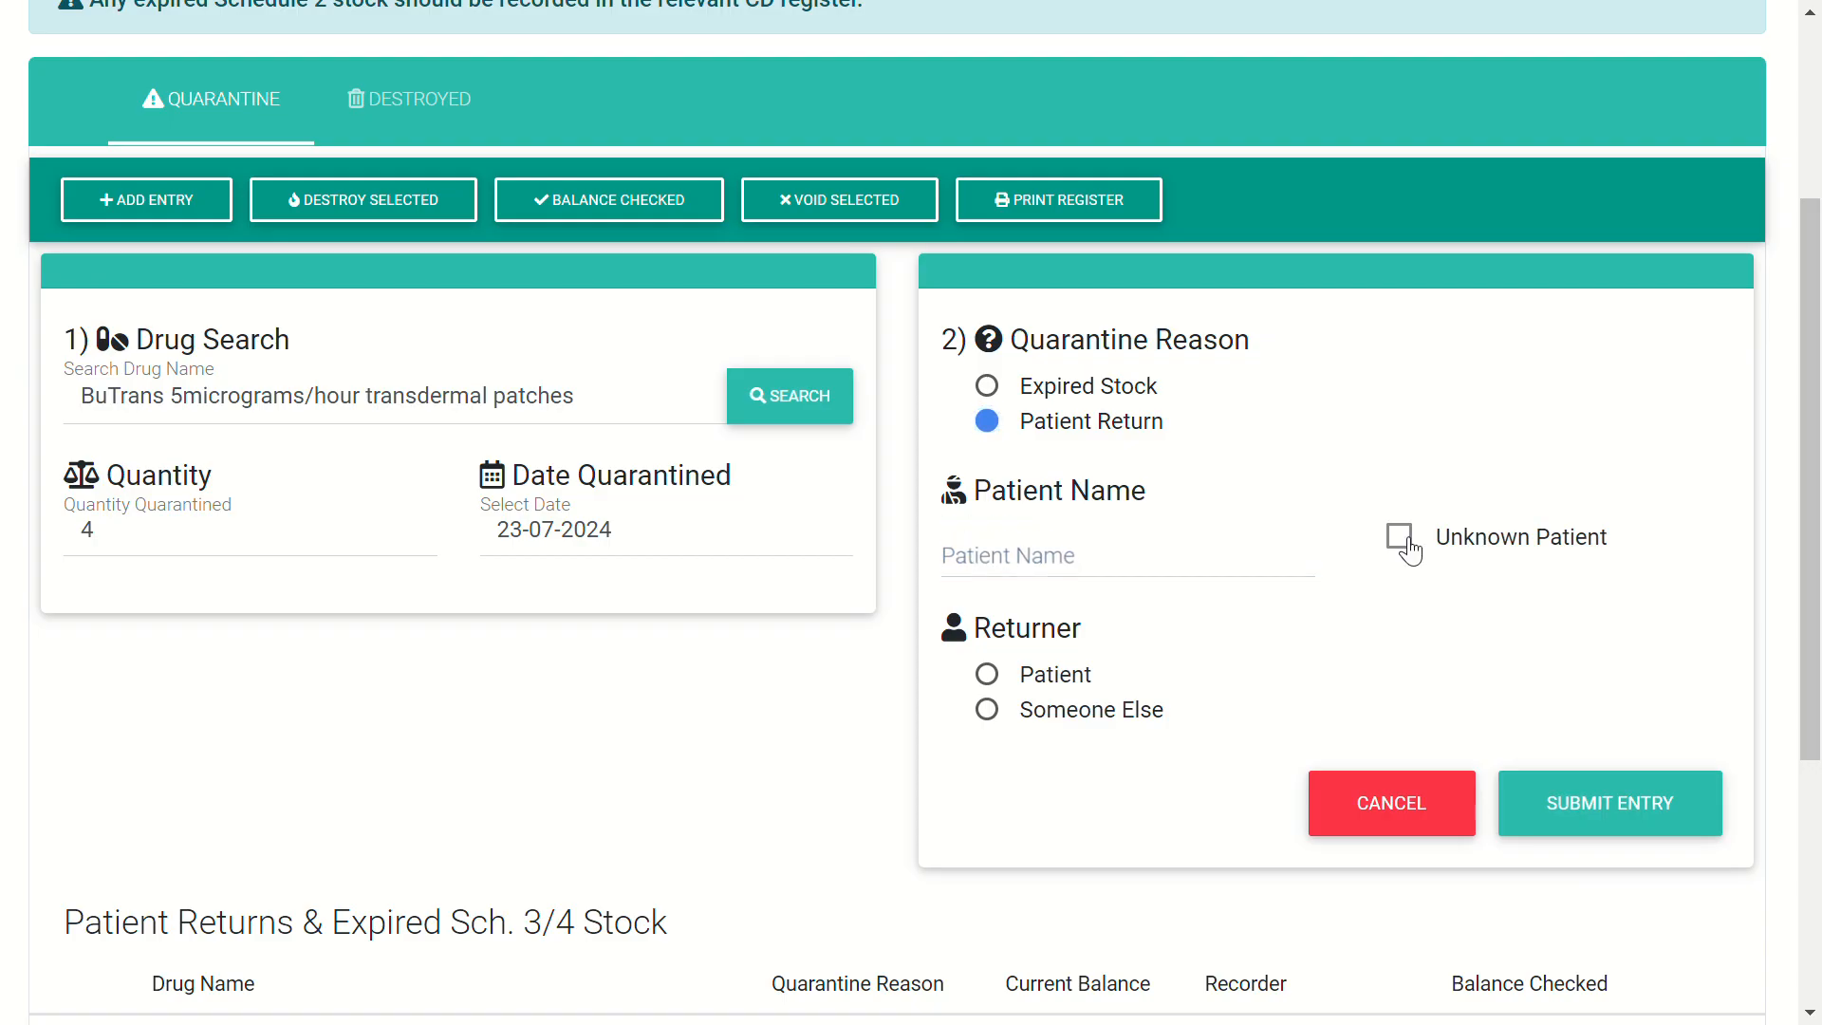
{"action": "left_click", "coordinate": [1409, 549]}
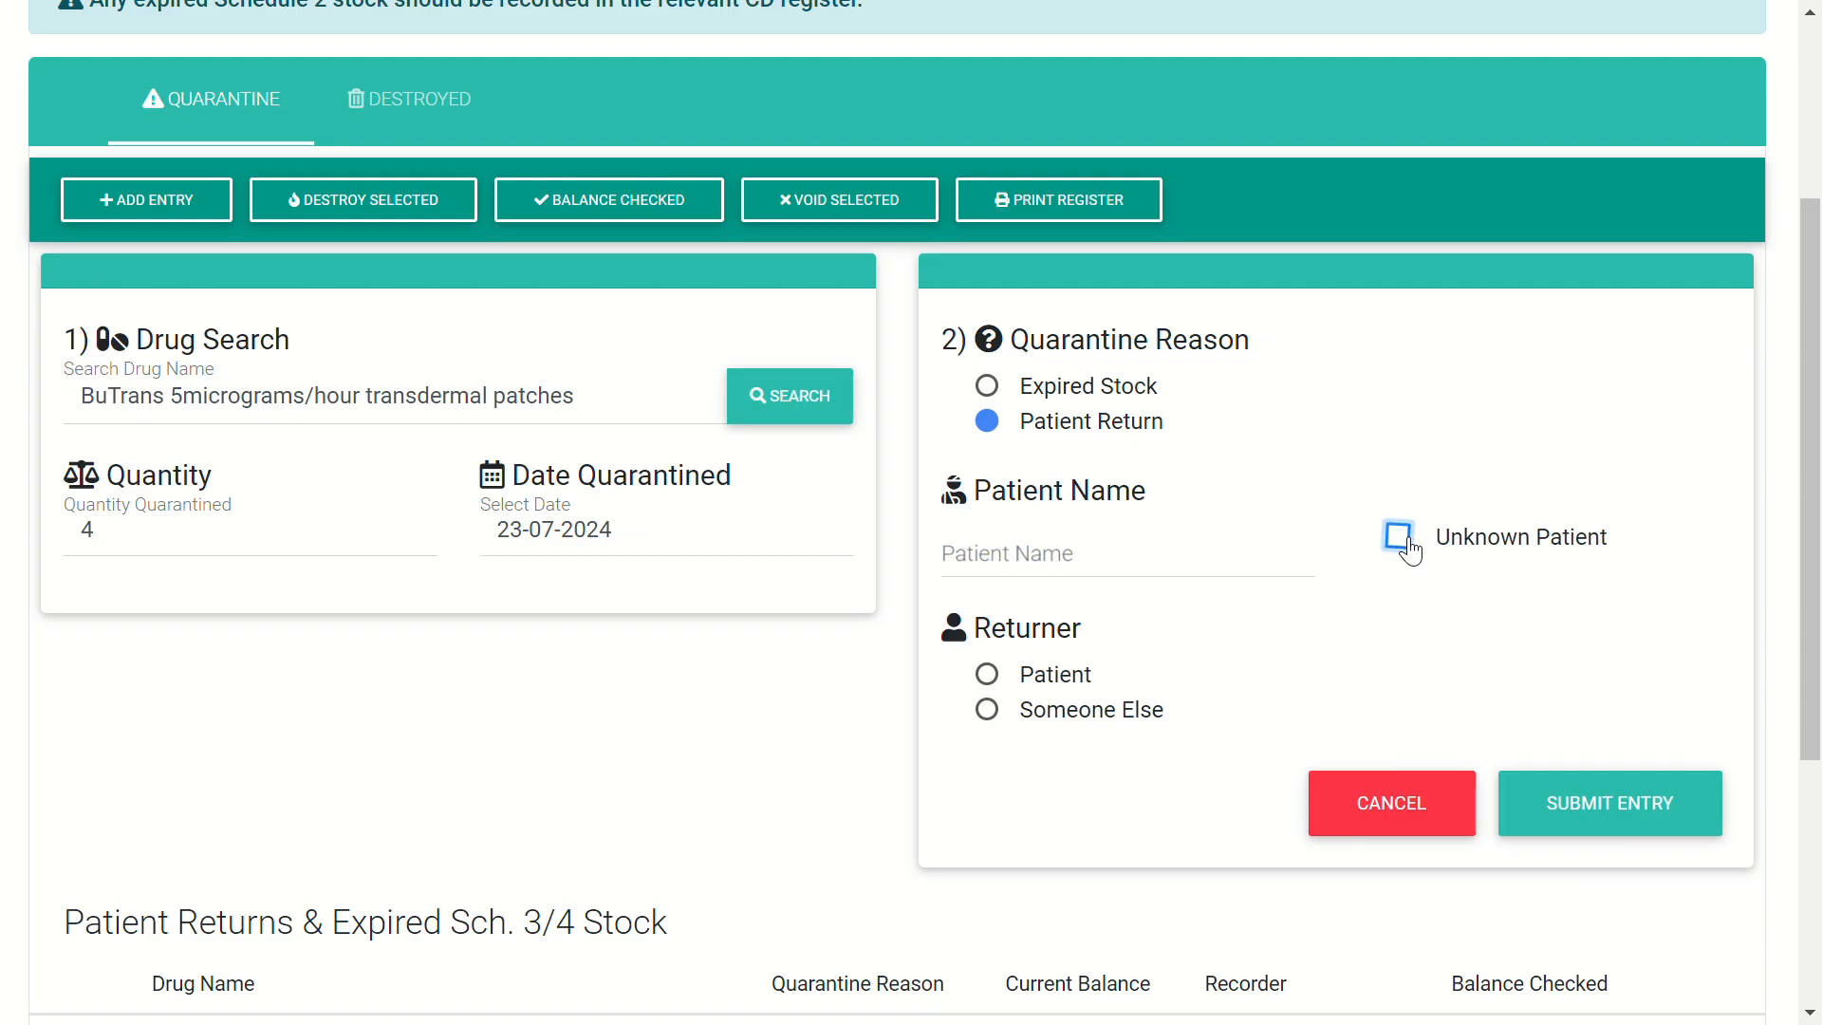
{"action": "left_click", "coordinate": [1113, 546]}
{"action": "left_click", "coordinate": [1402, 537]}
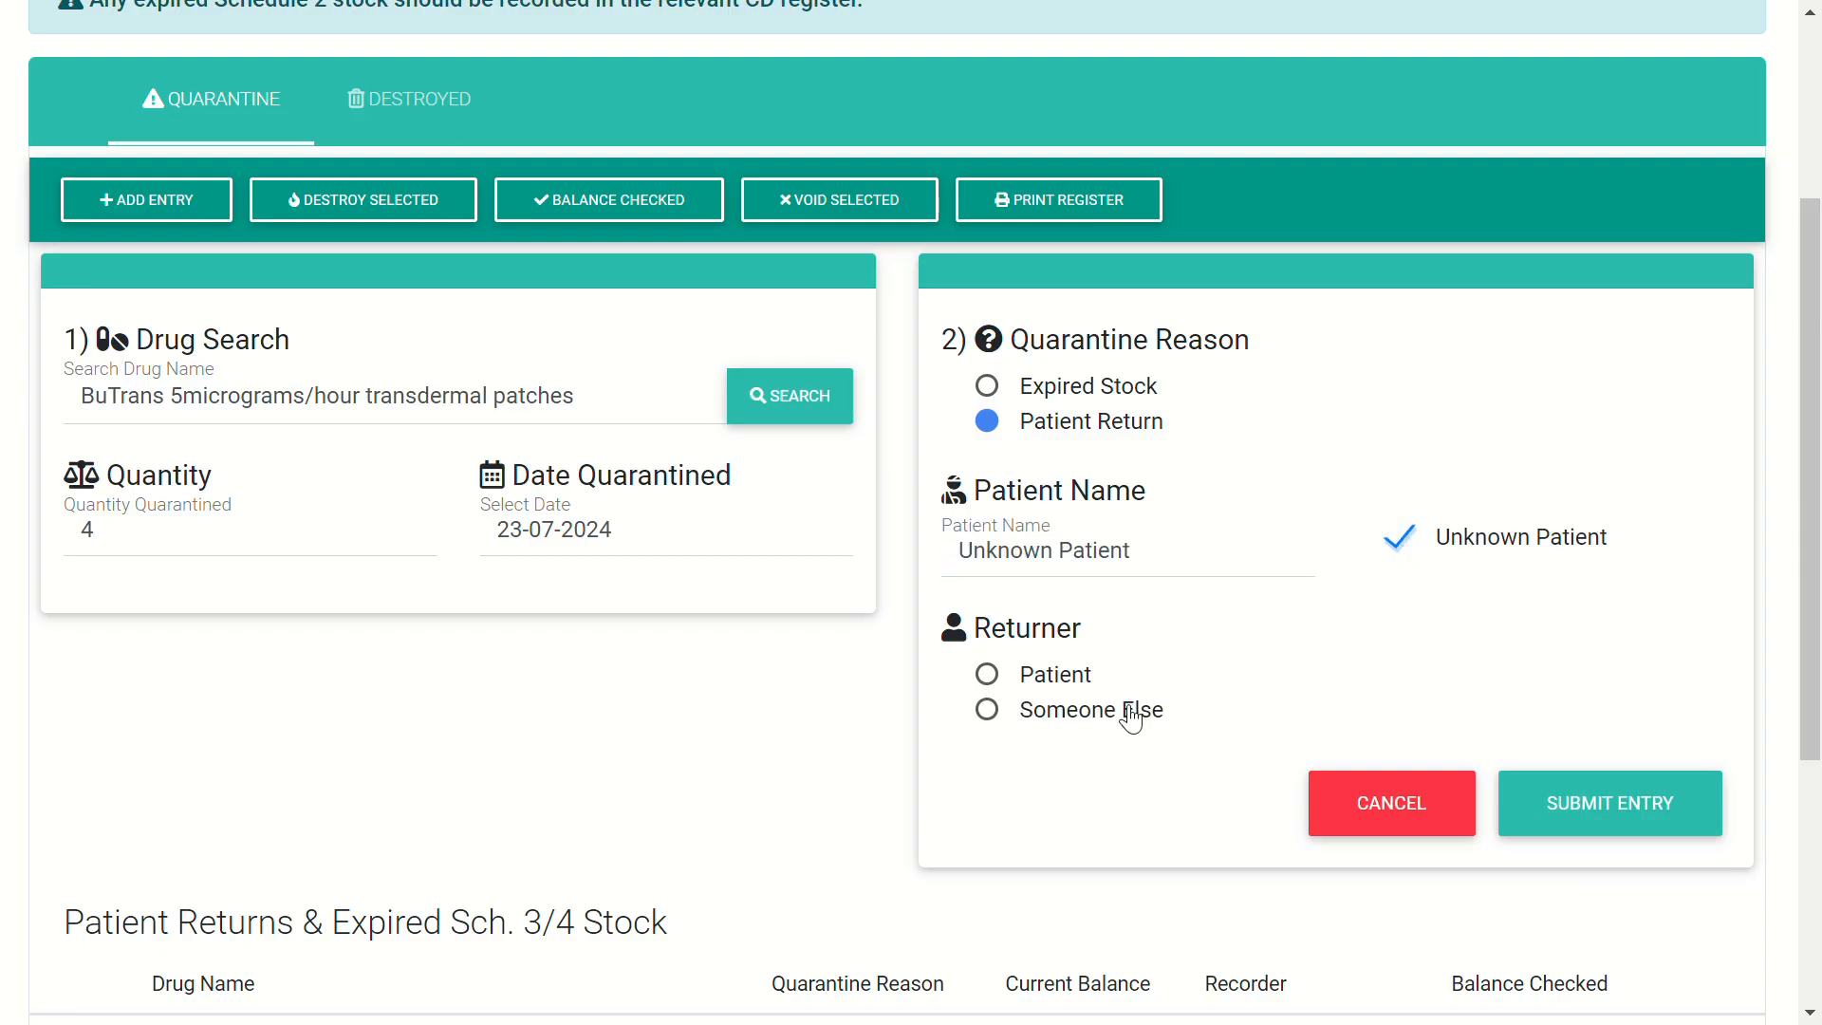
- Set the returner to Someone Else and focus the Returner Name field
{"action": "left_click", "coordinate": [987, 675]}
{"action": "left_click", "coordinate": [992, 712]}
{"action": "scroll", "coordinate": [1271, 717], "scroll_direction": "down", "scroll_amount": 2}
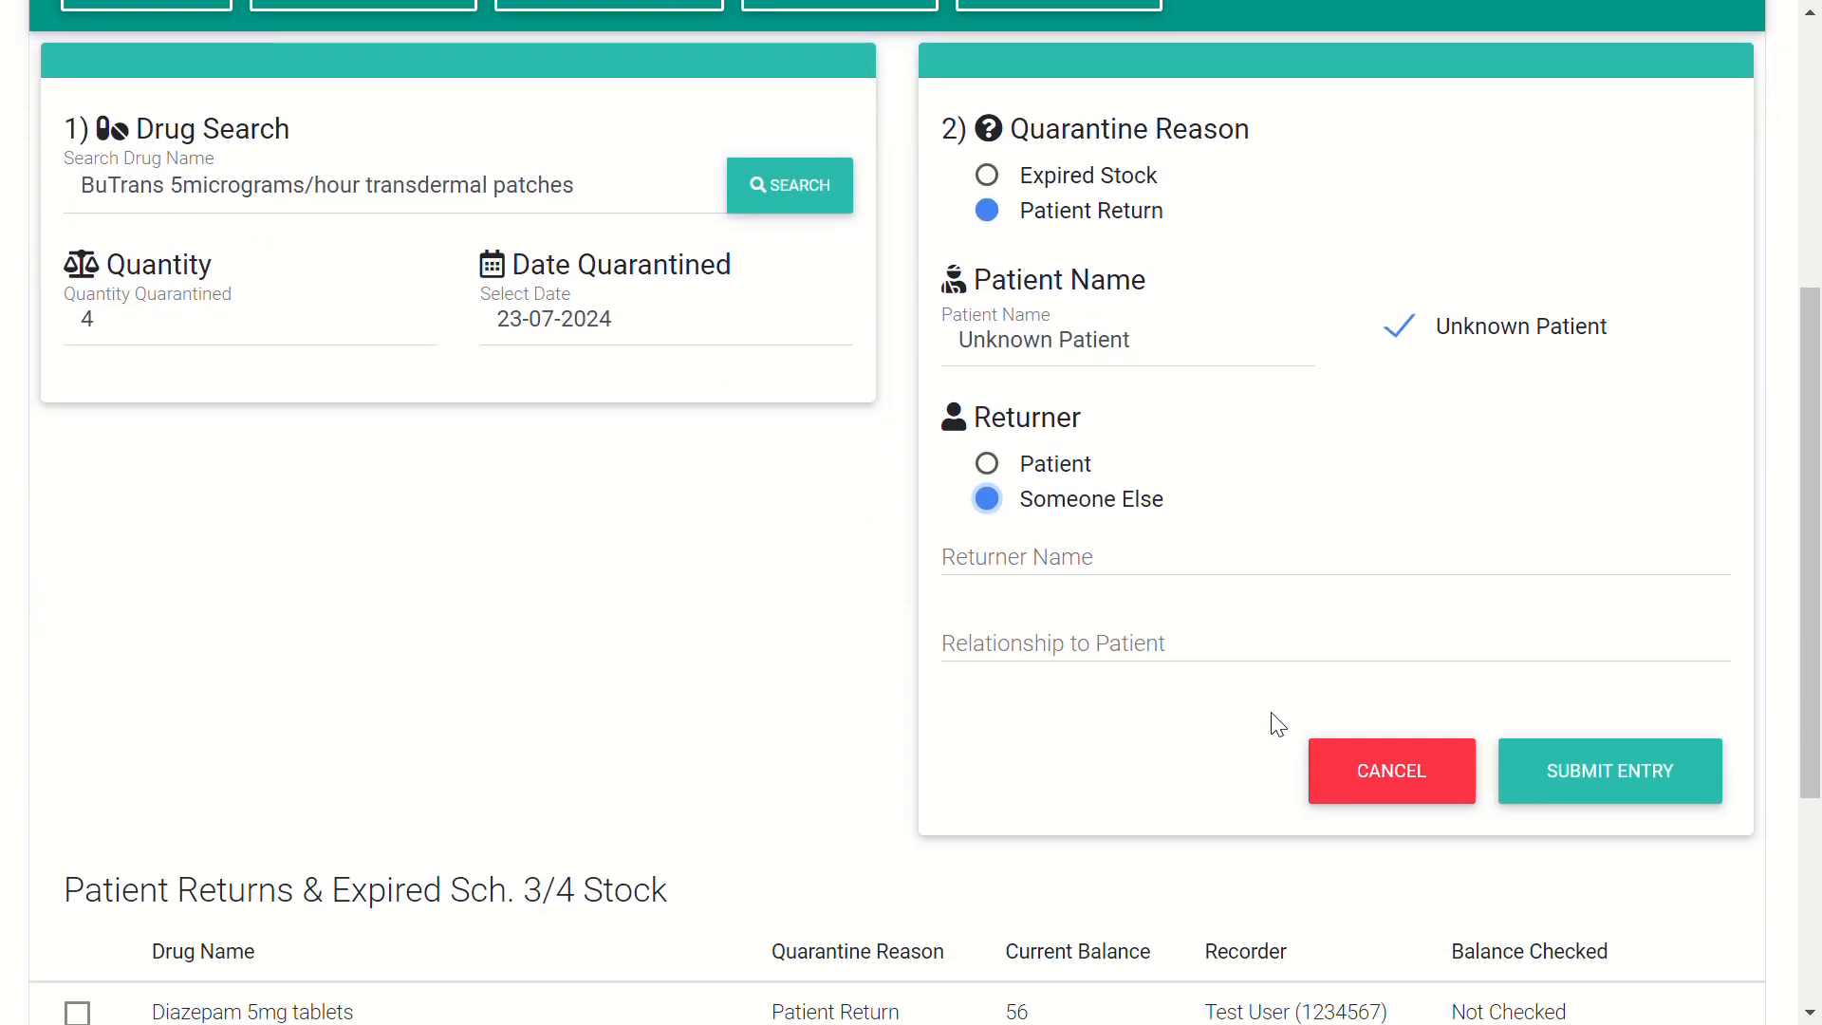
{"action": "left_click", "coordinate": [1128, 571]}
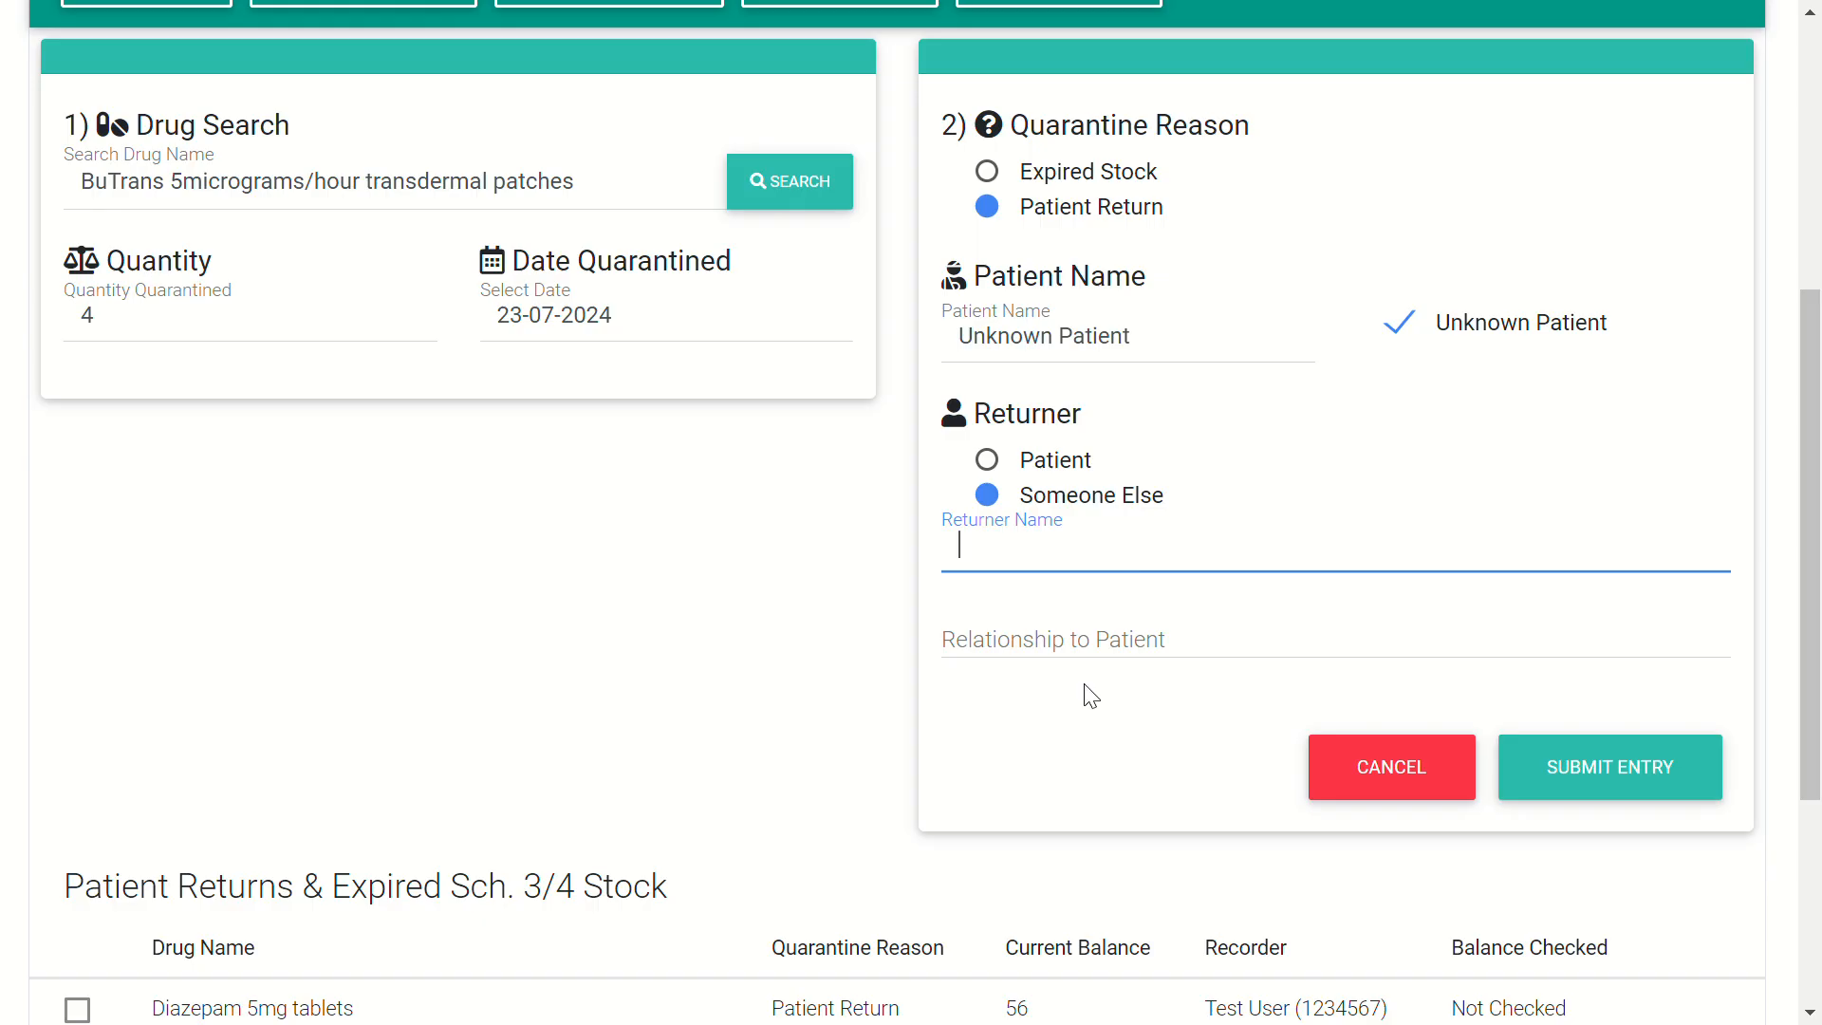
- Submit the BuTrans entry, switching the returner back to the patient after the missing-details error
{"action": "left_click", "coordinate": [1595, 776]}
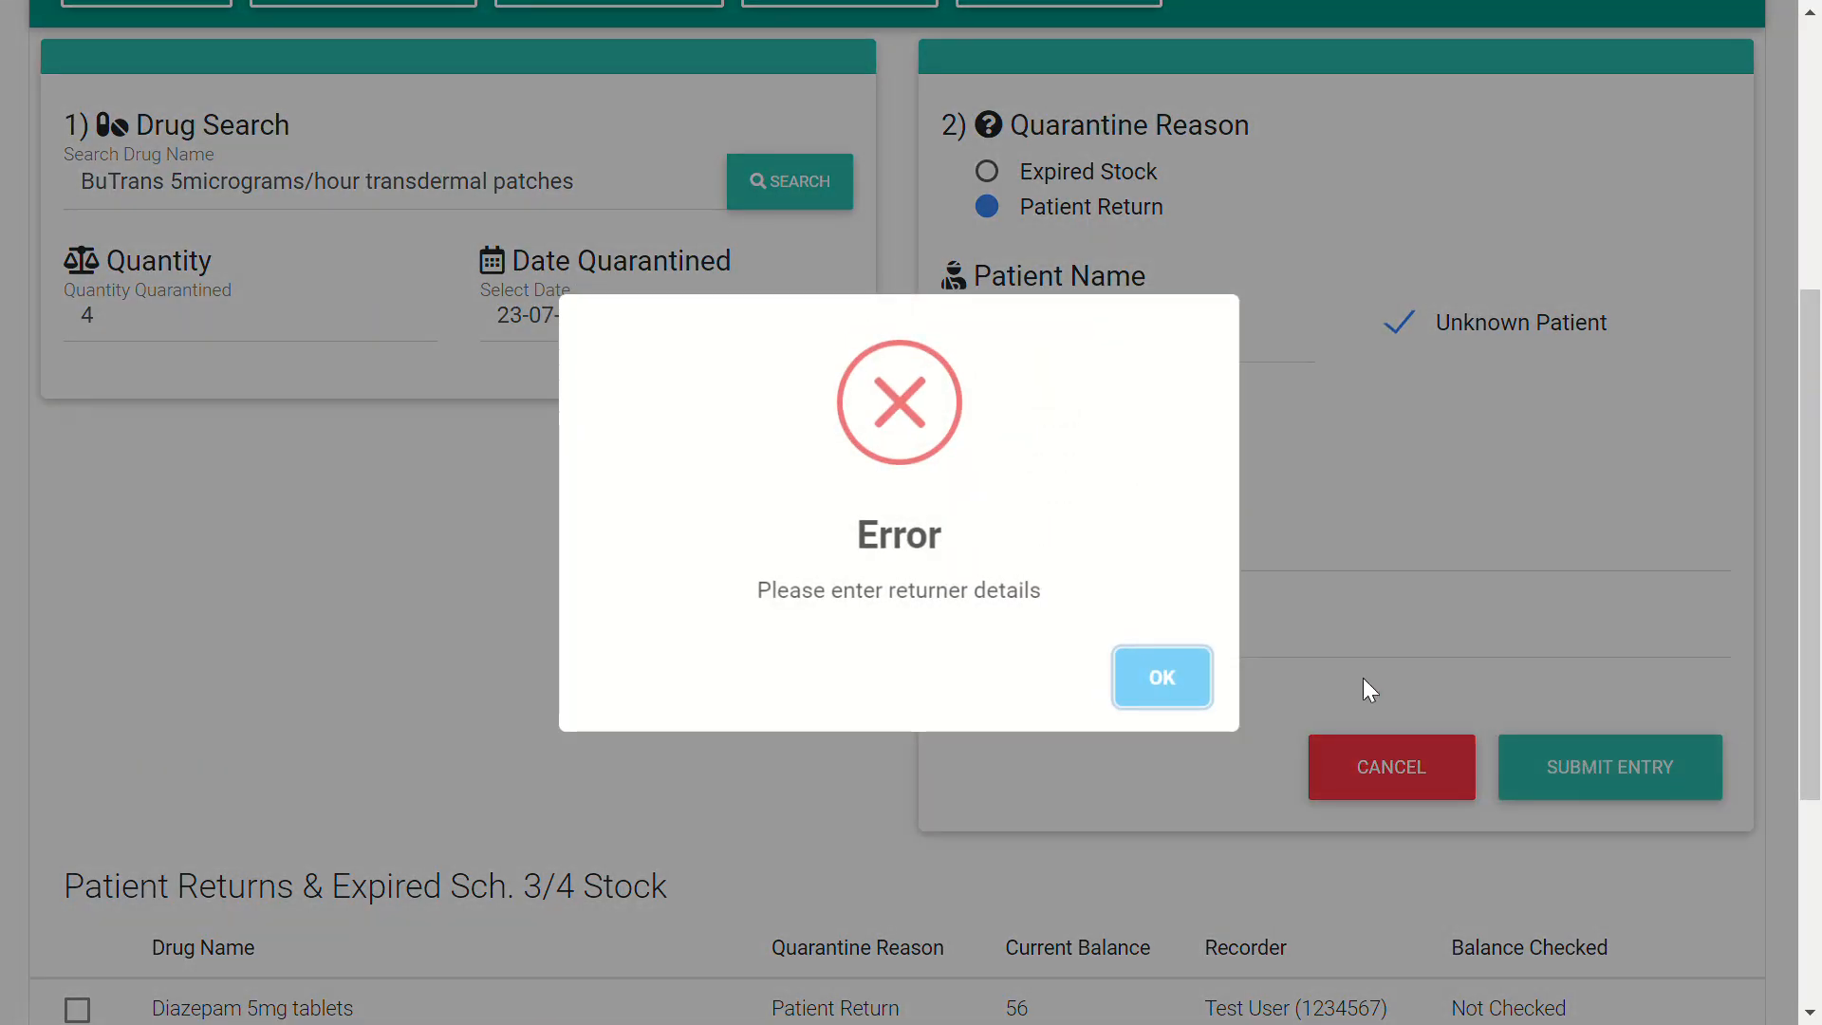
{"action": "left_click", "coordinate": [1161, 678]}
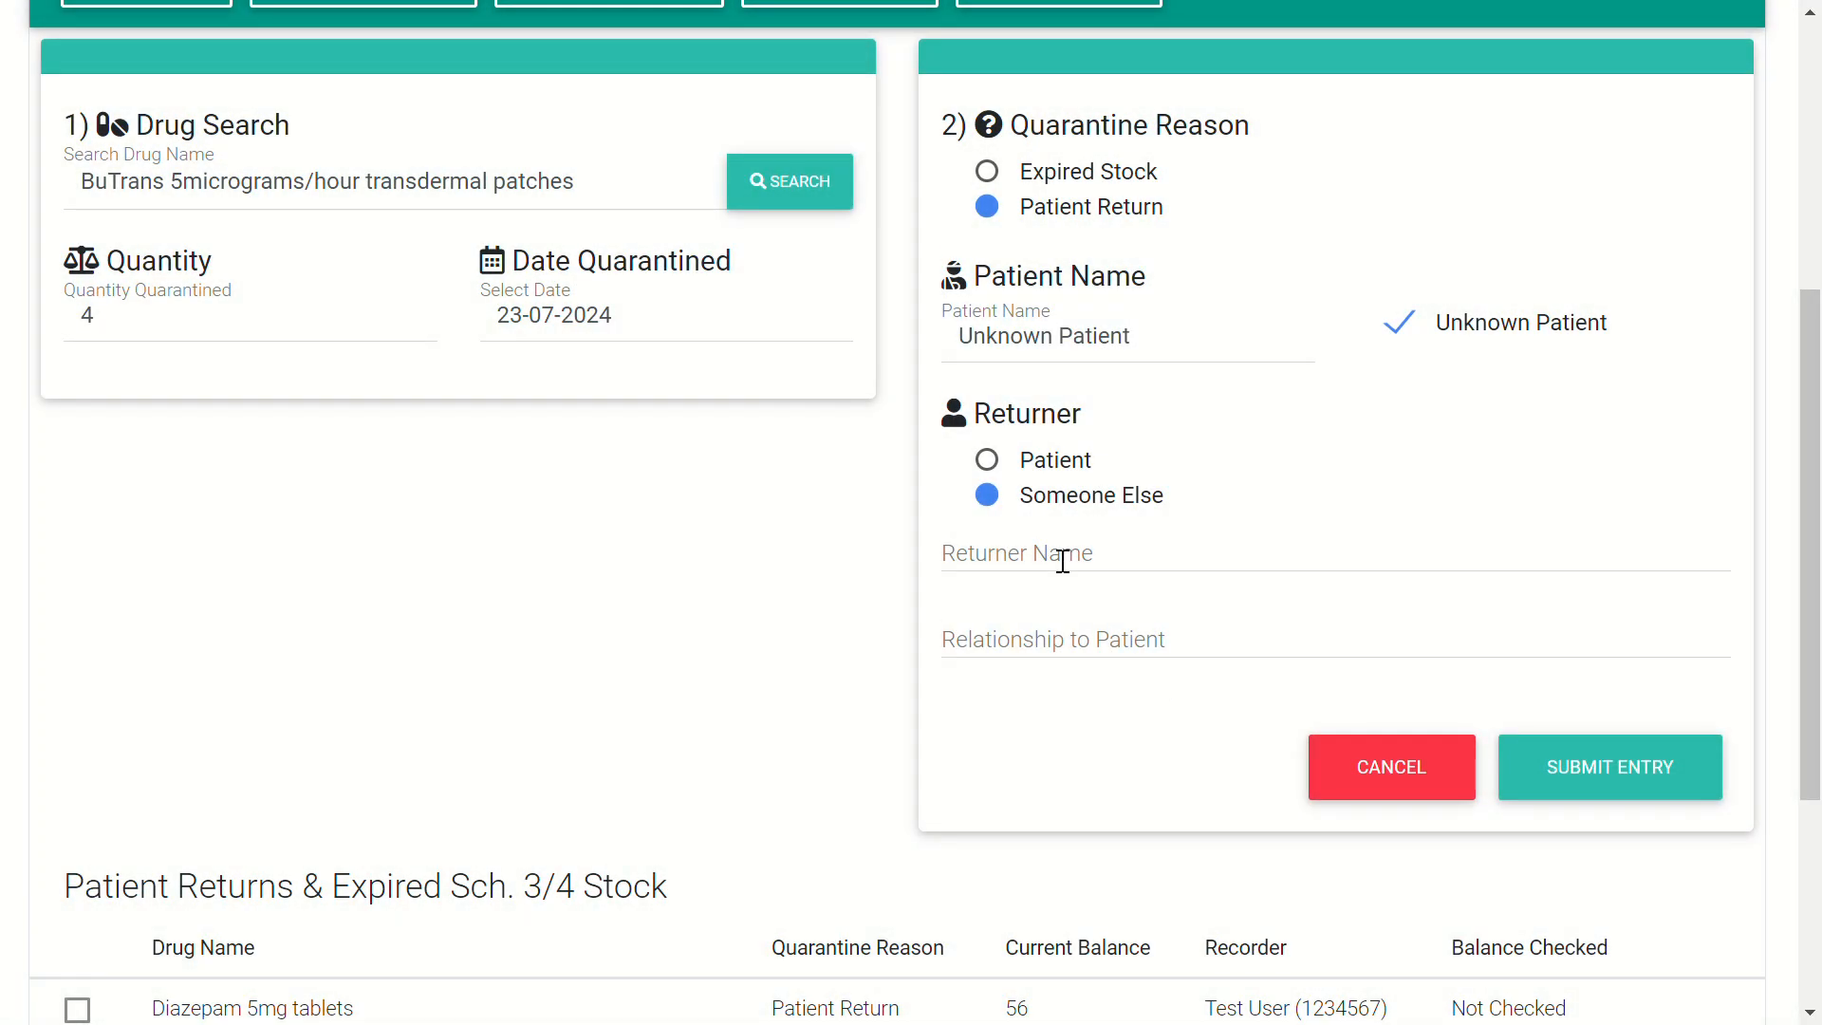
{"action": "left_click", "coordinate": [994, 460]}
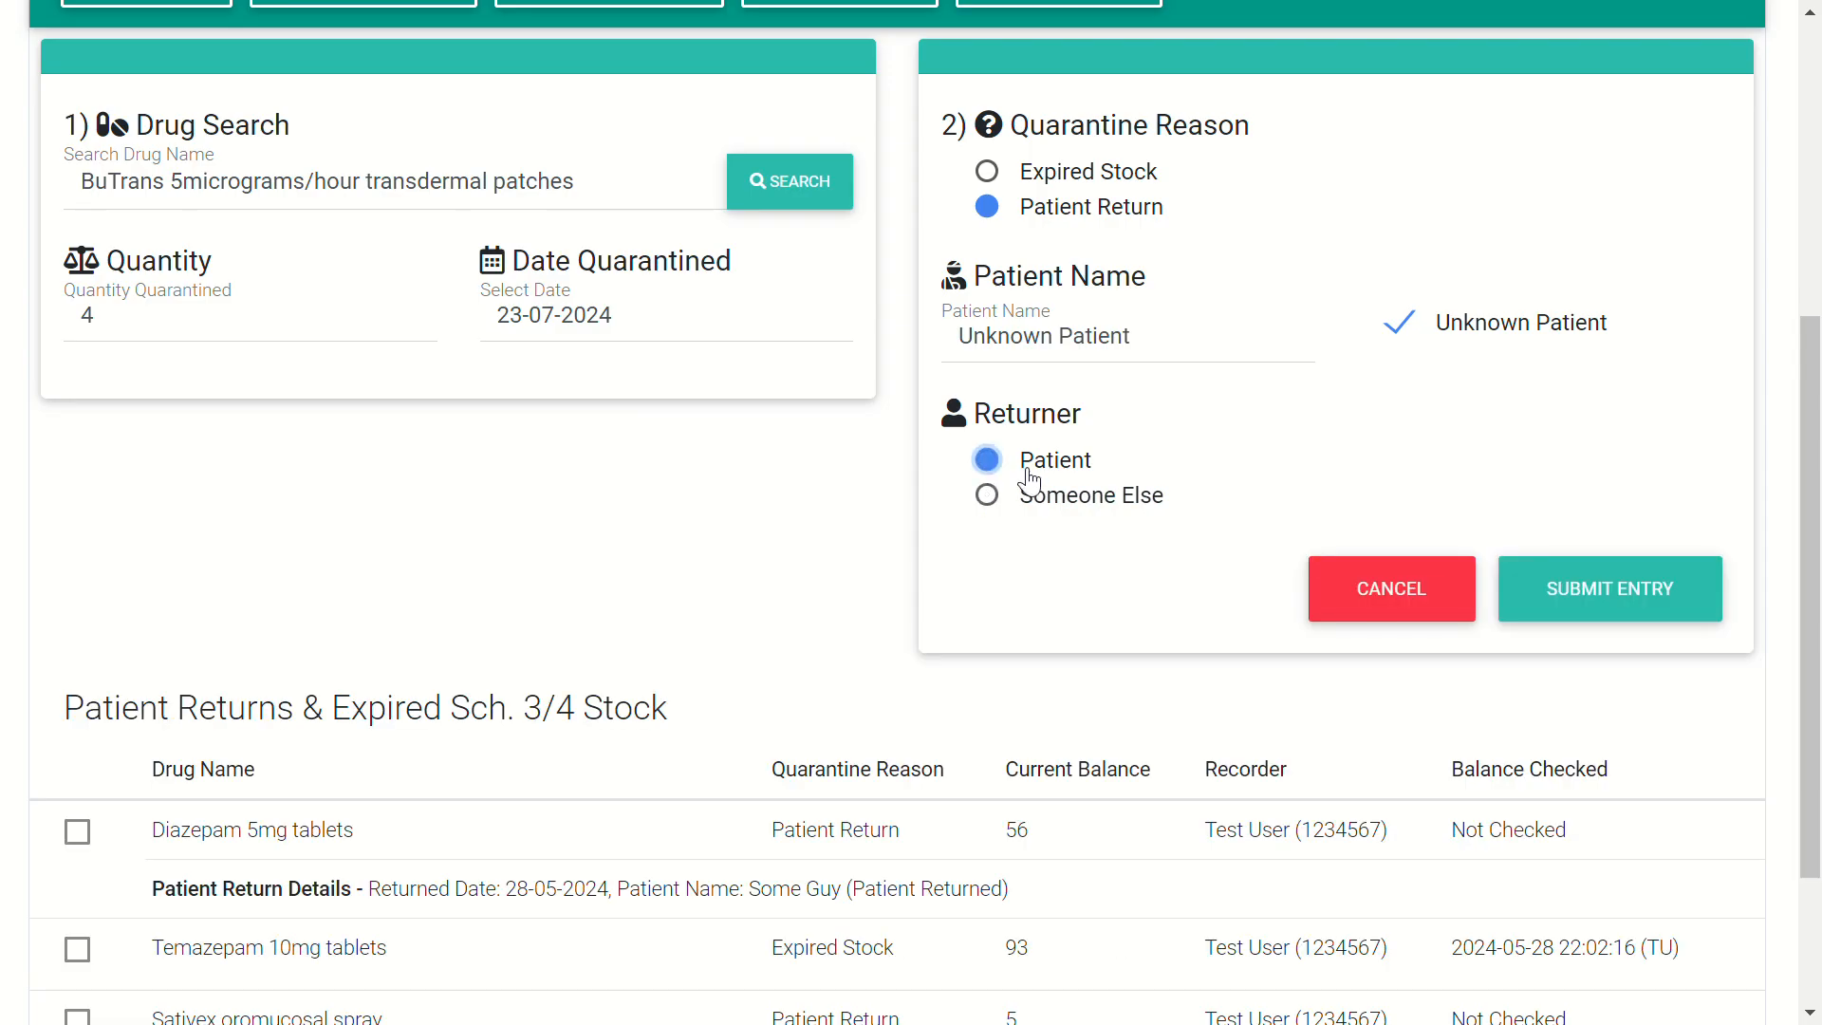
{"action": "left_click", "coordinate": [1566, 593]}
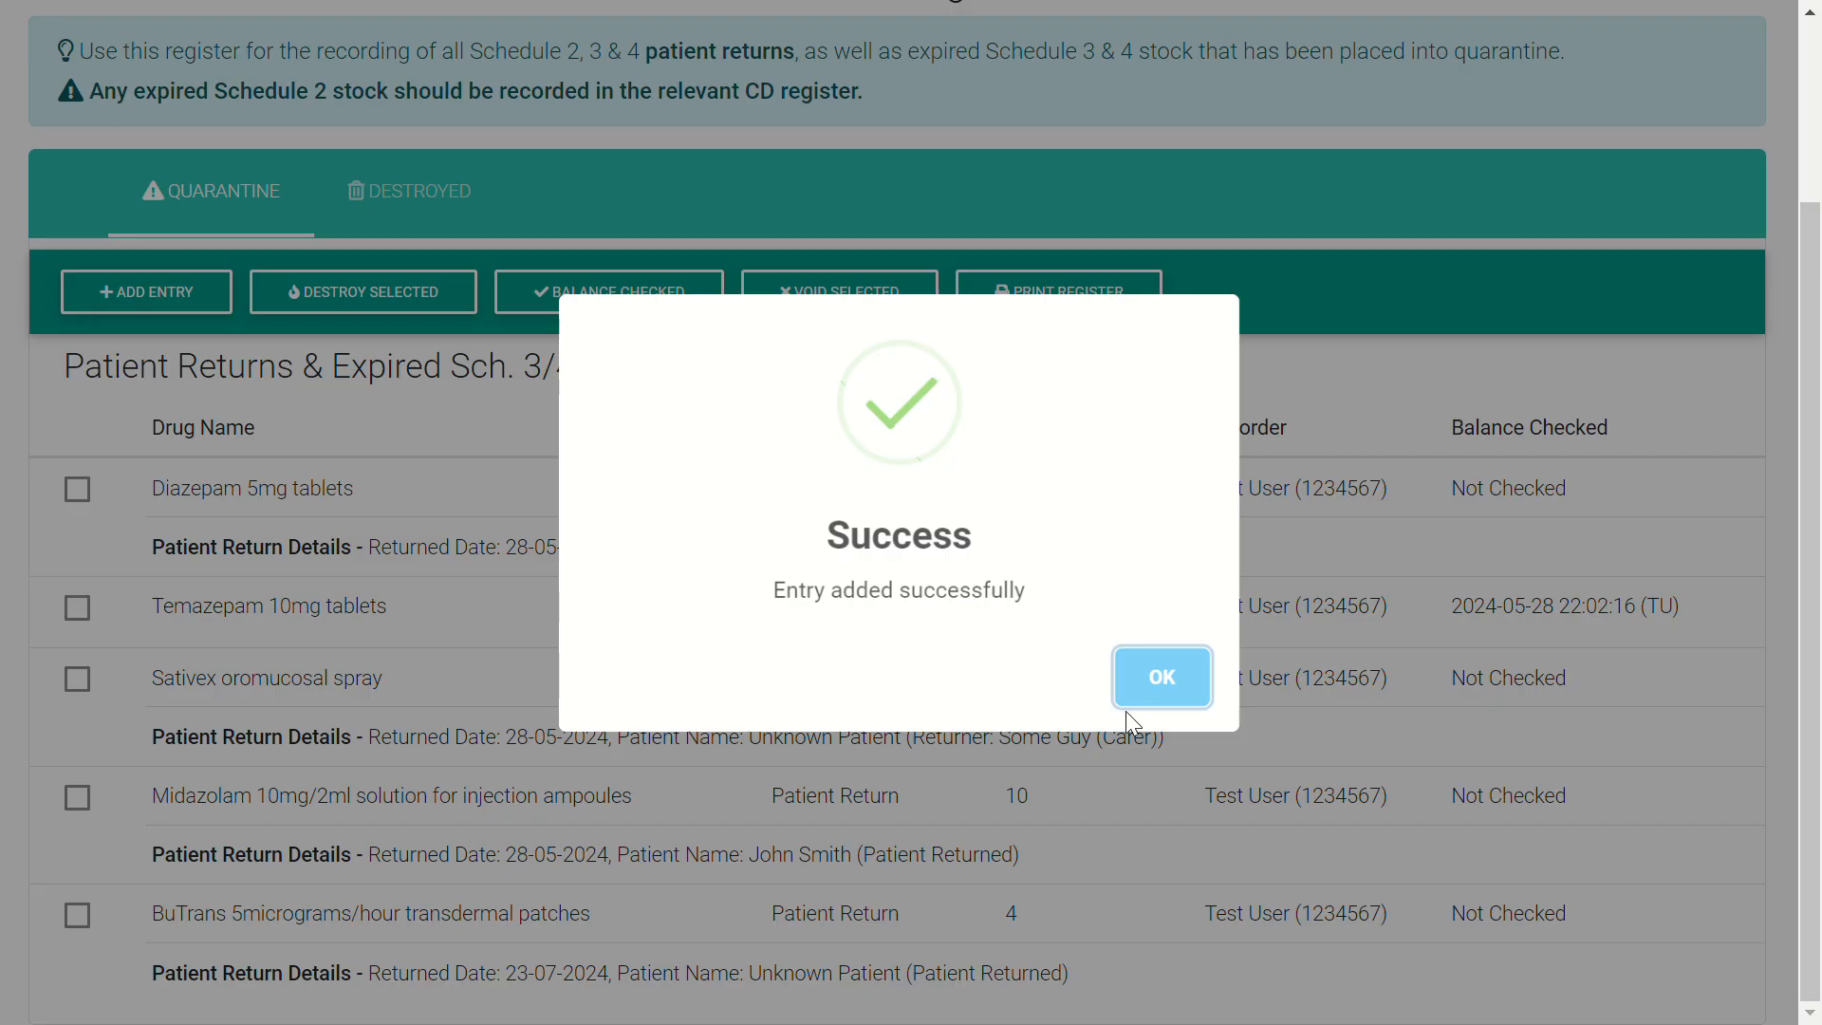
{"action": "left_click", "coordinate": [1165, 679]}
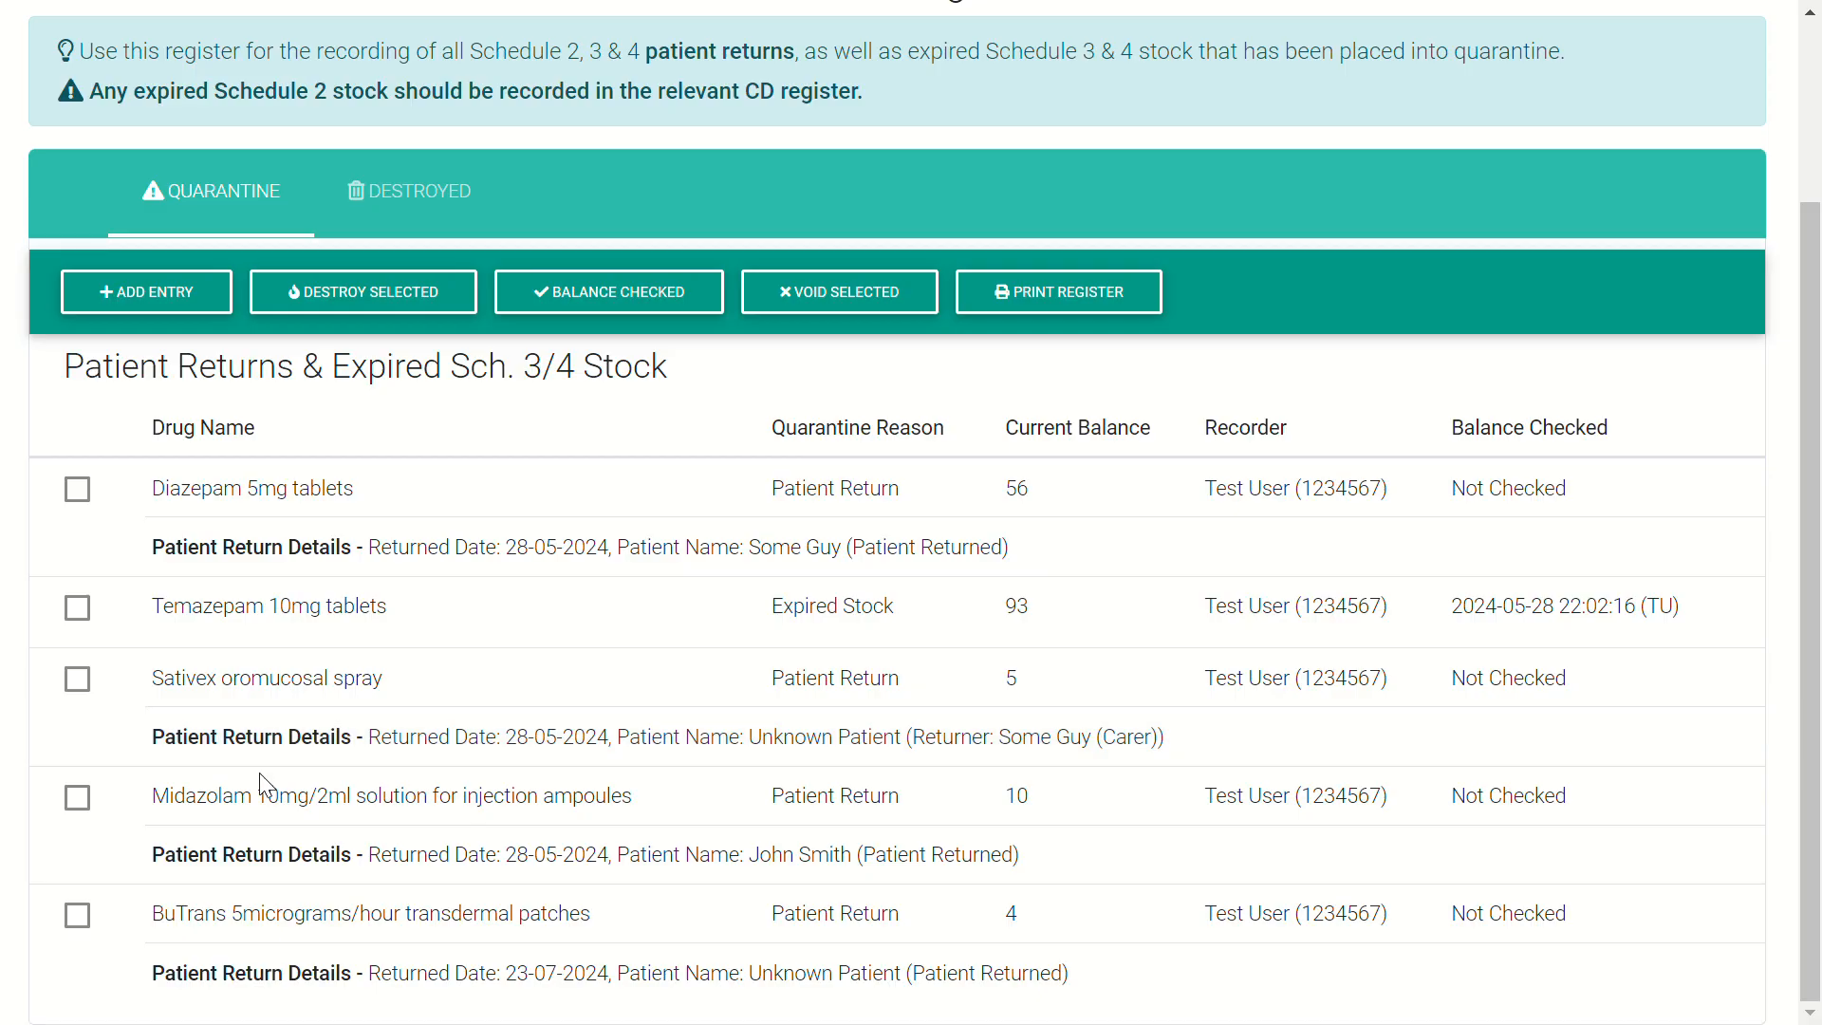
- Tick the BuTrans, Midazolam, Sativex, Temazepam and Diazepam 5mg entries for destruction
{"action": "left_click", "coordinate": [89, 921]}
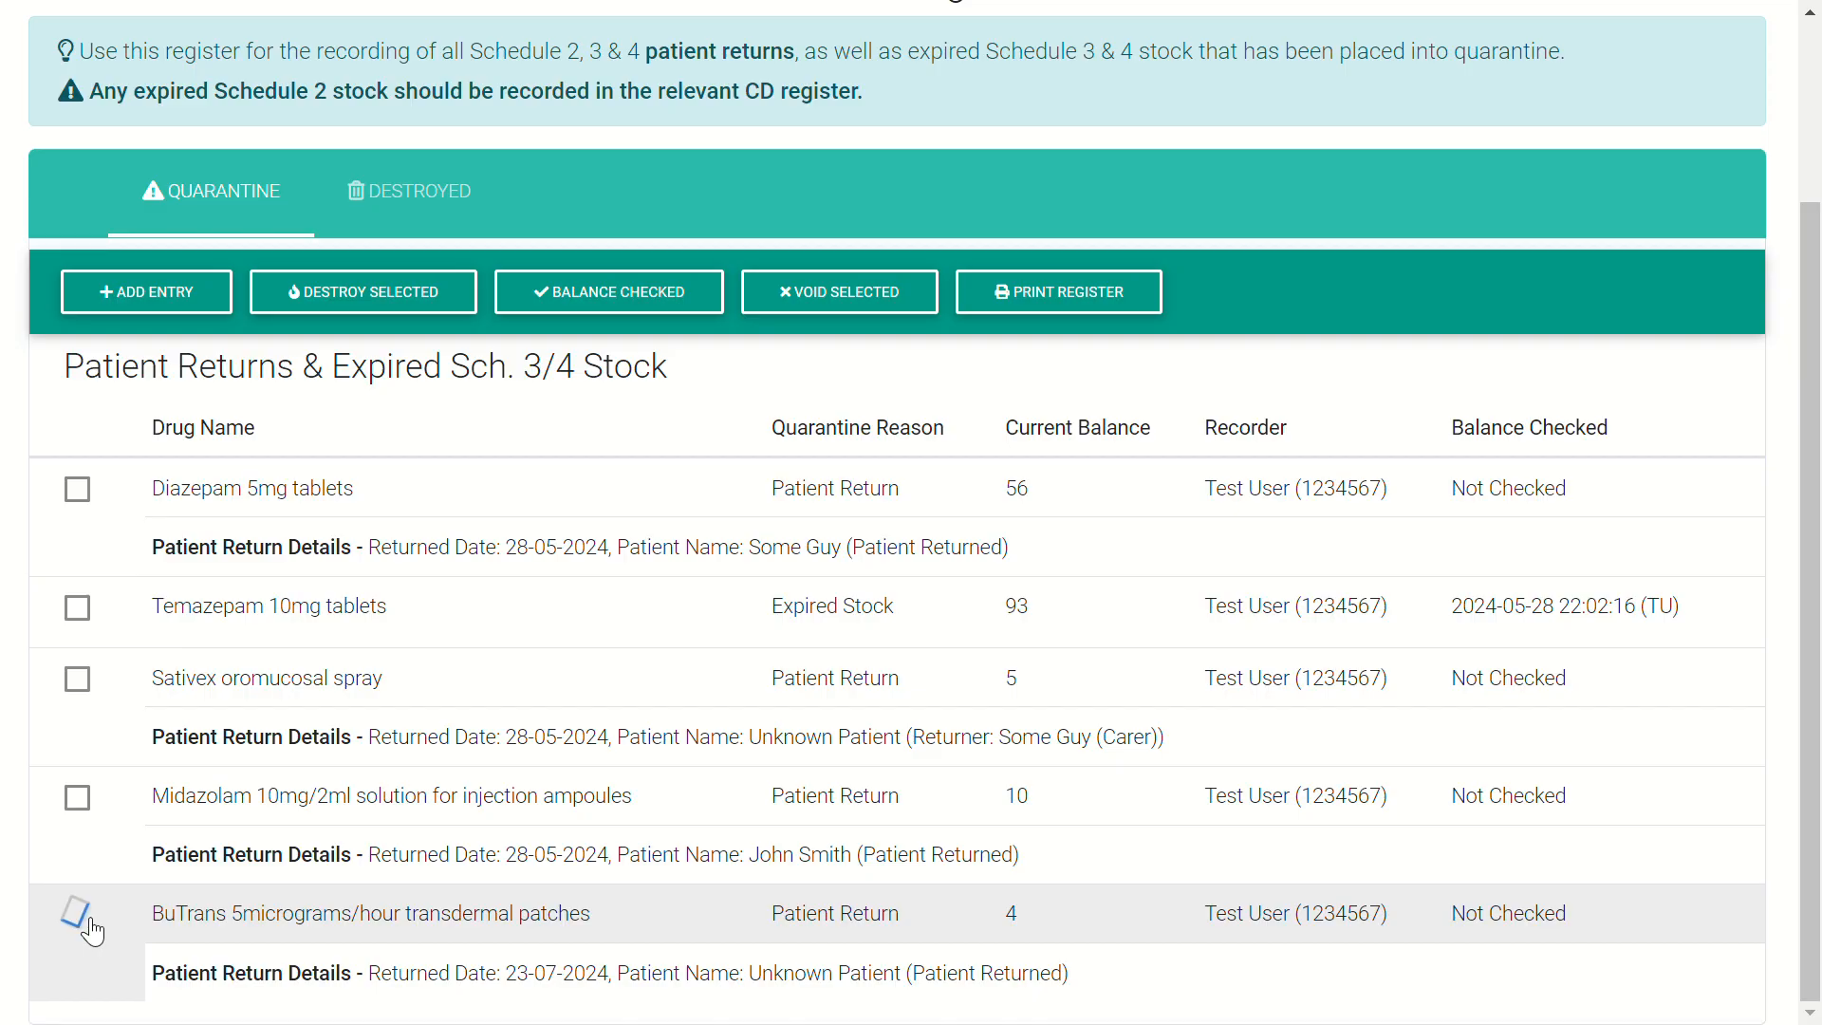
{"action": "left_click", "coordinate": [81, 790]}
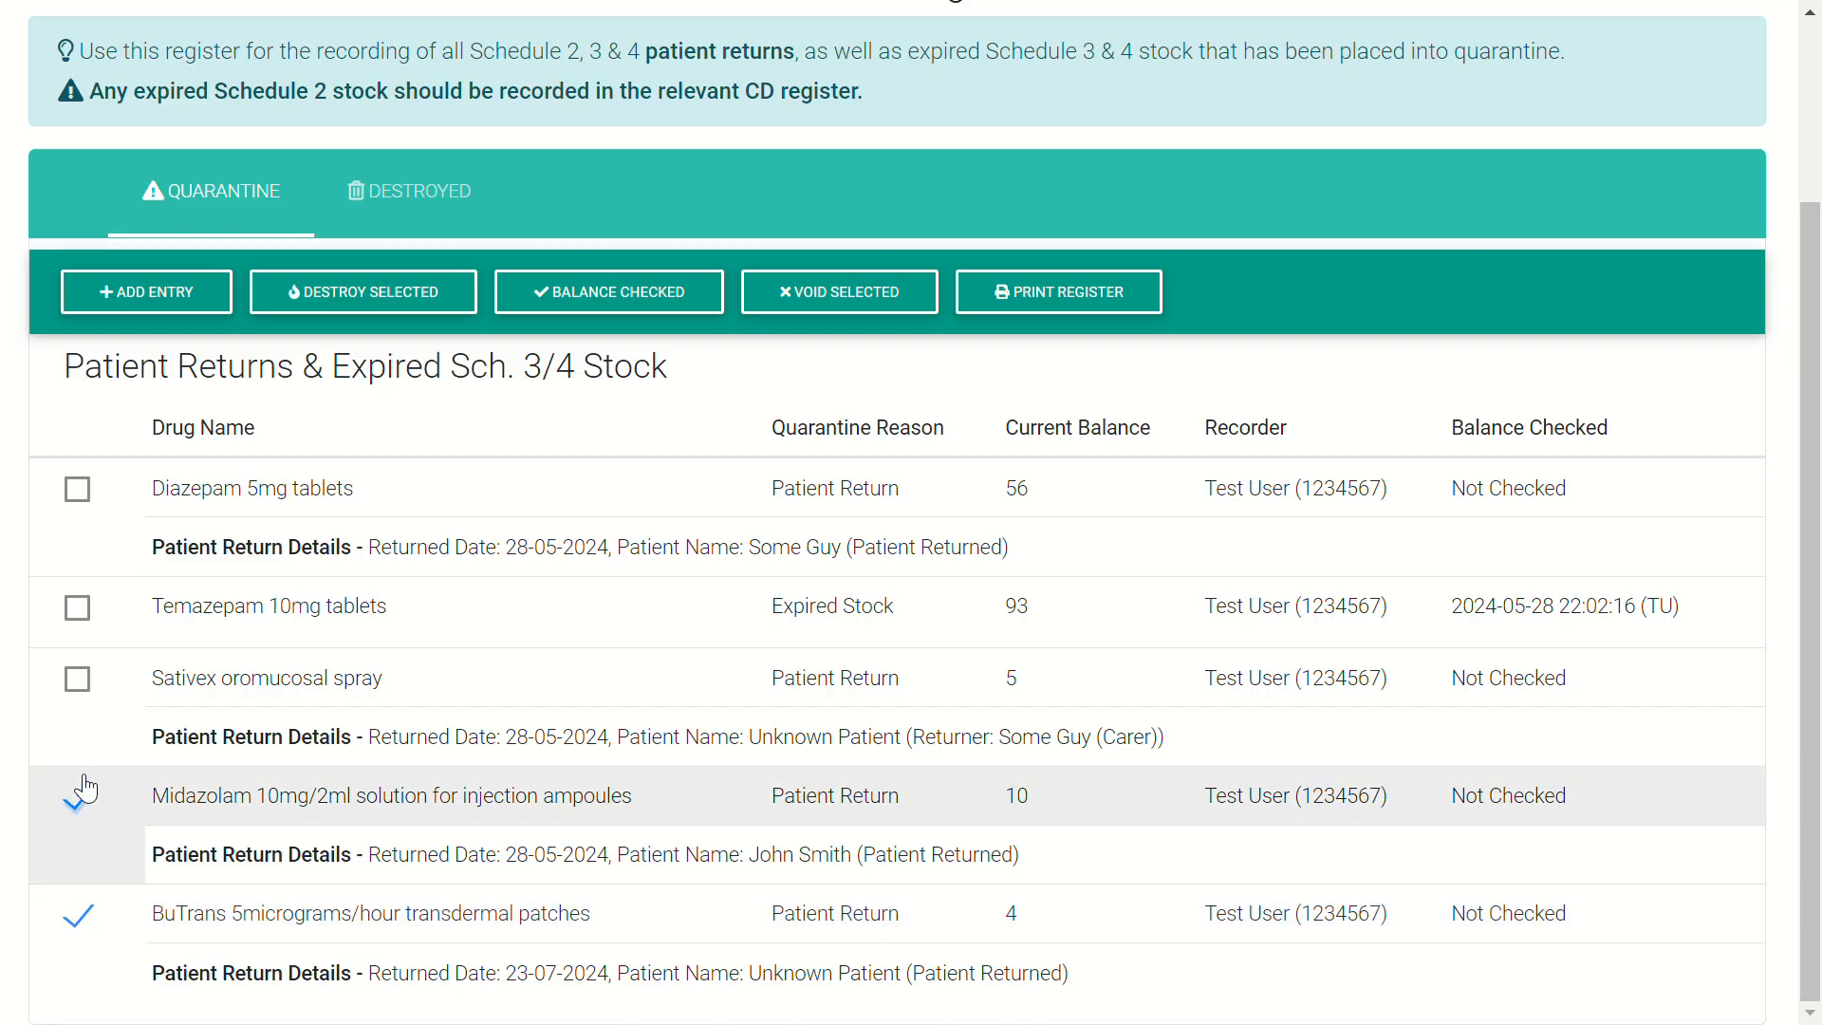
{"action": "left_click", "coordinate": [72, 679]}
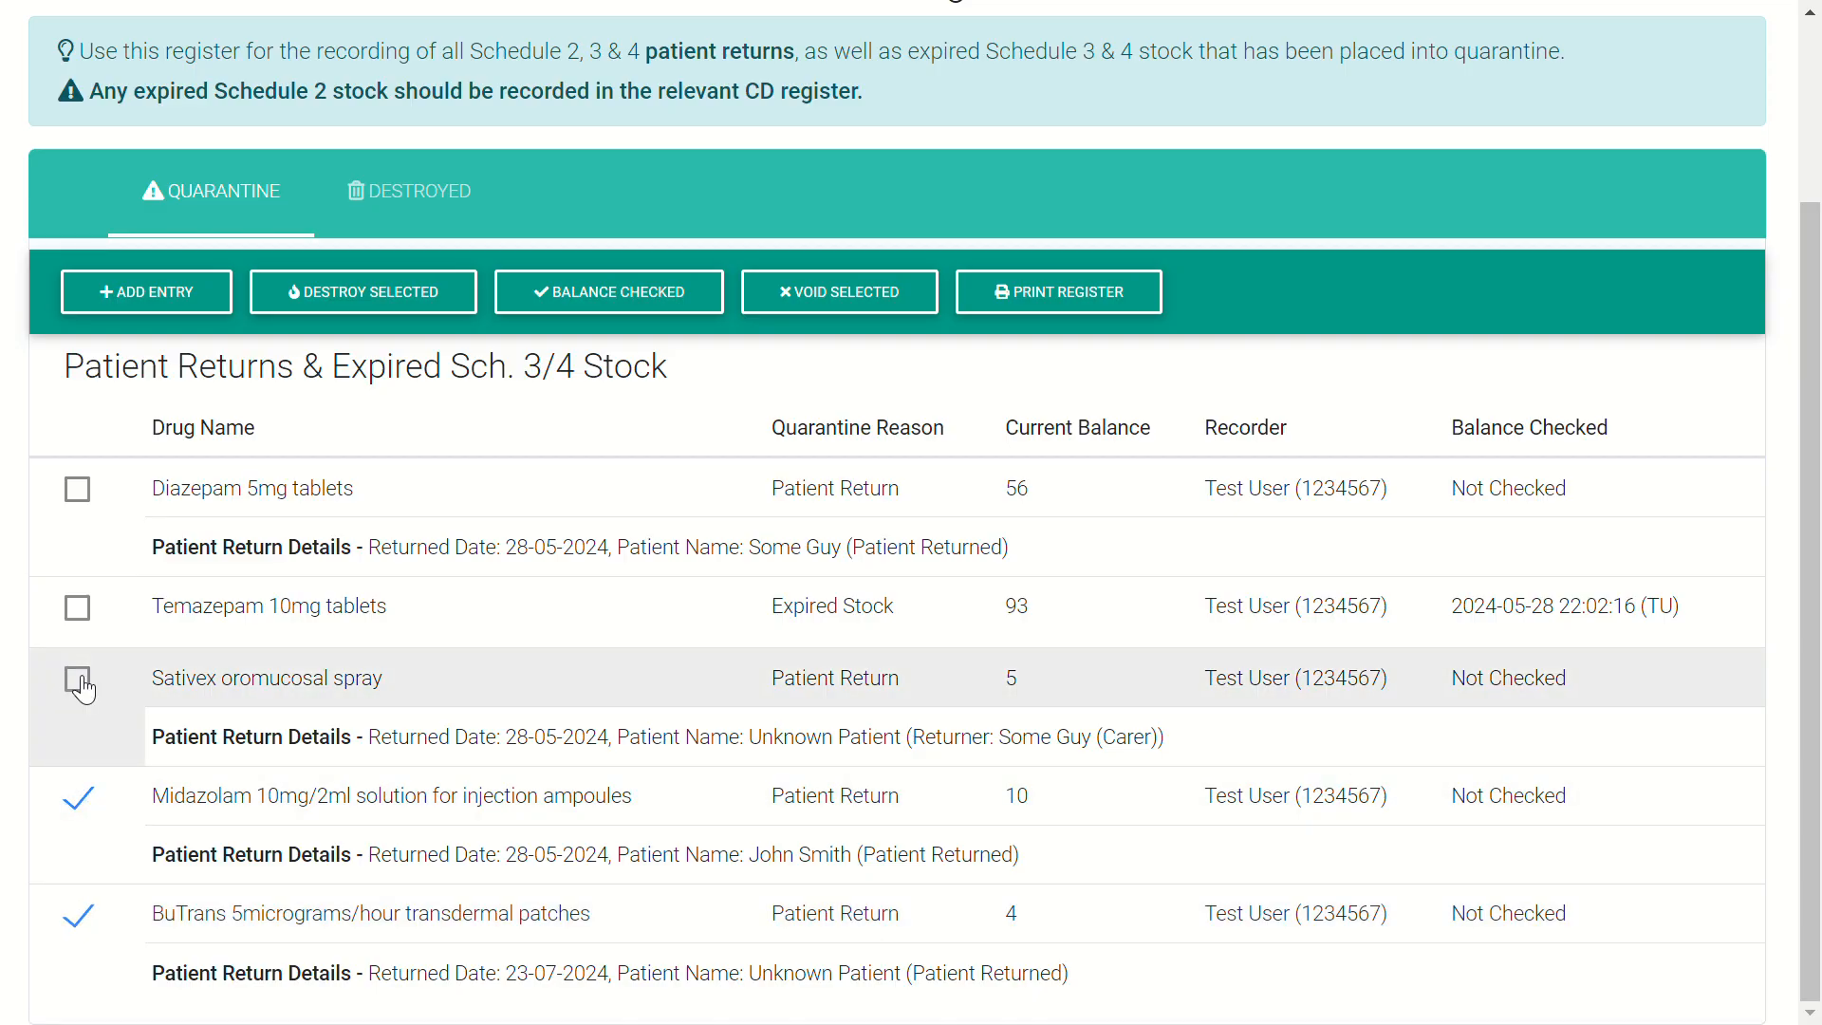
{"action": "left_click", "coordinate": [85, 612]}
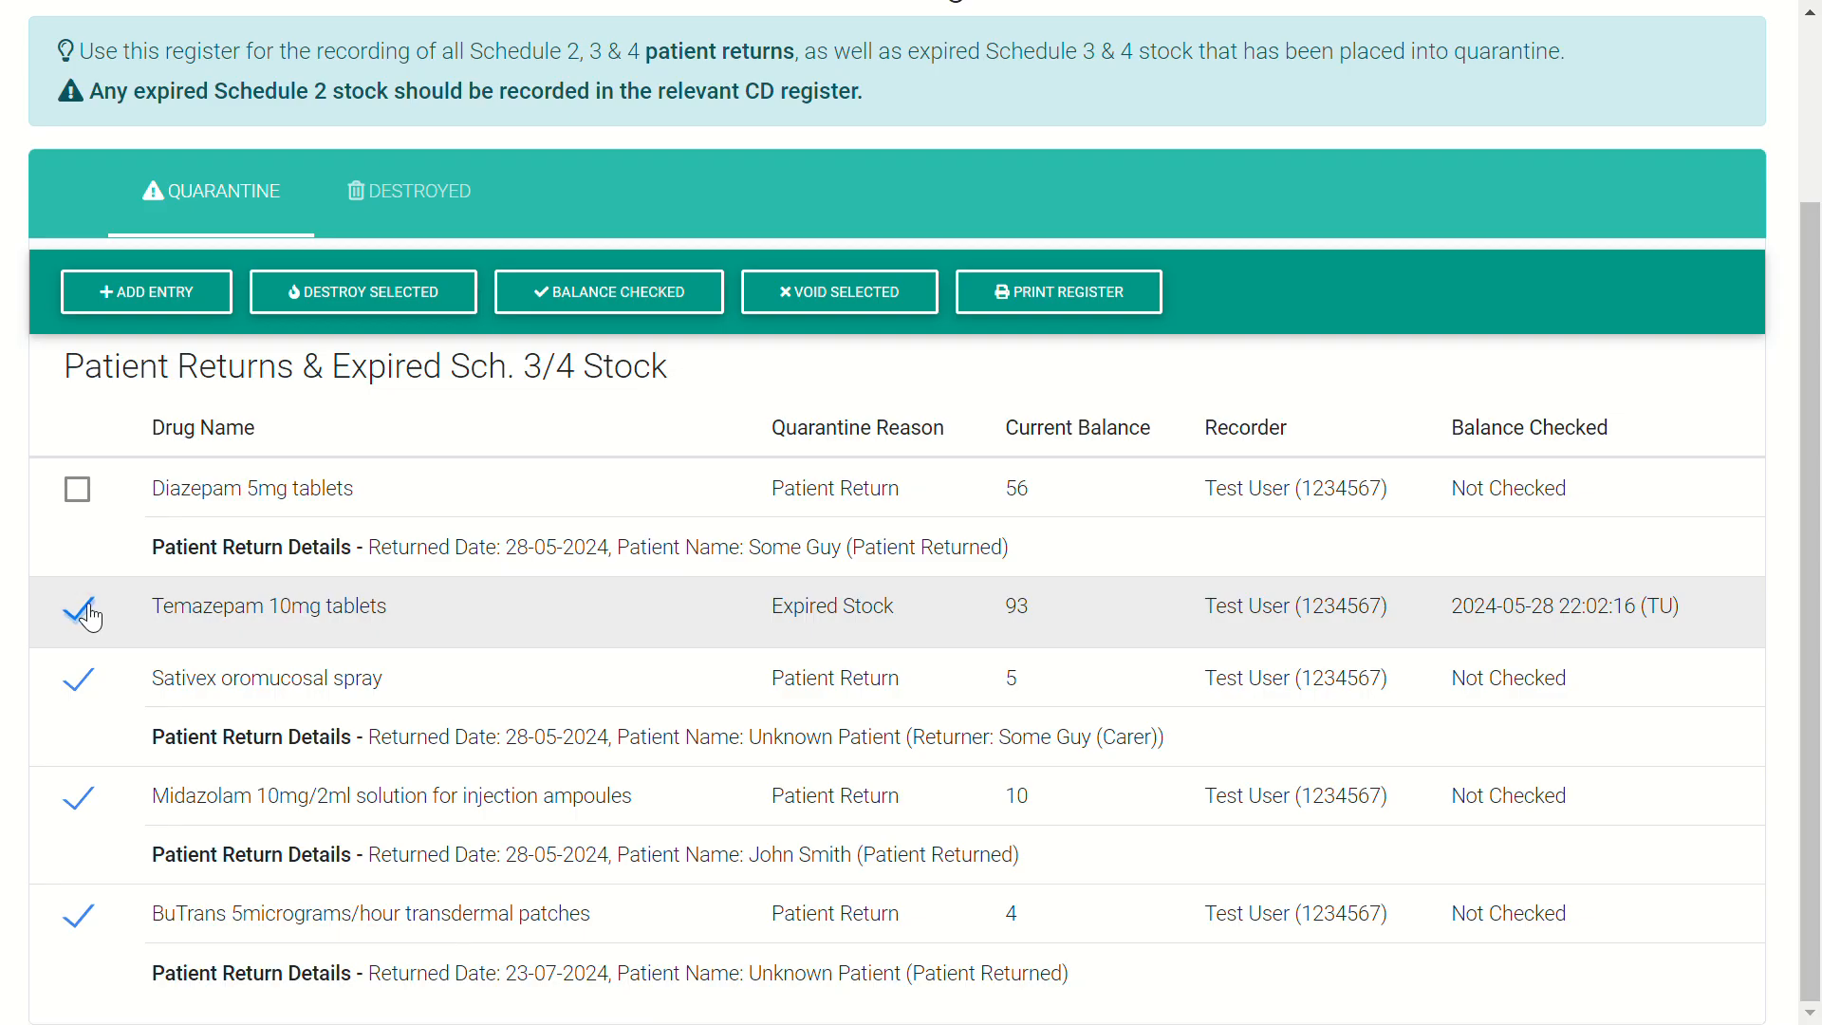
{"action": "left_click", "coordinate": [84, 491]}
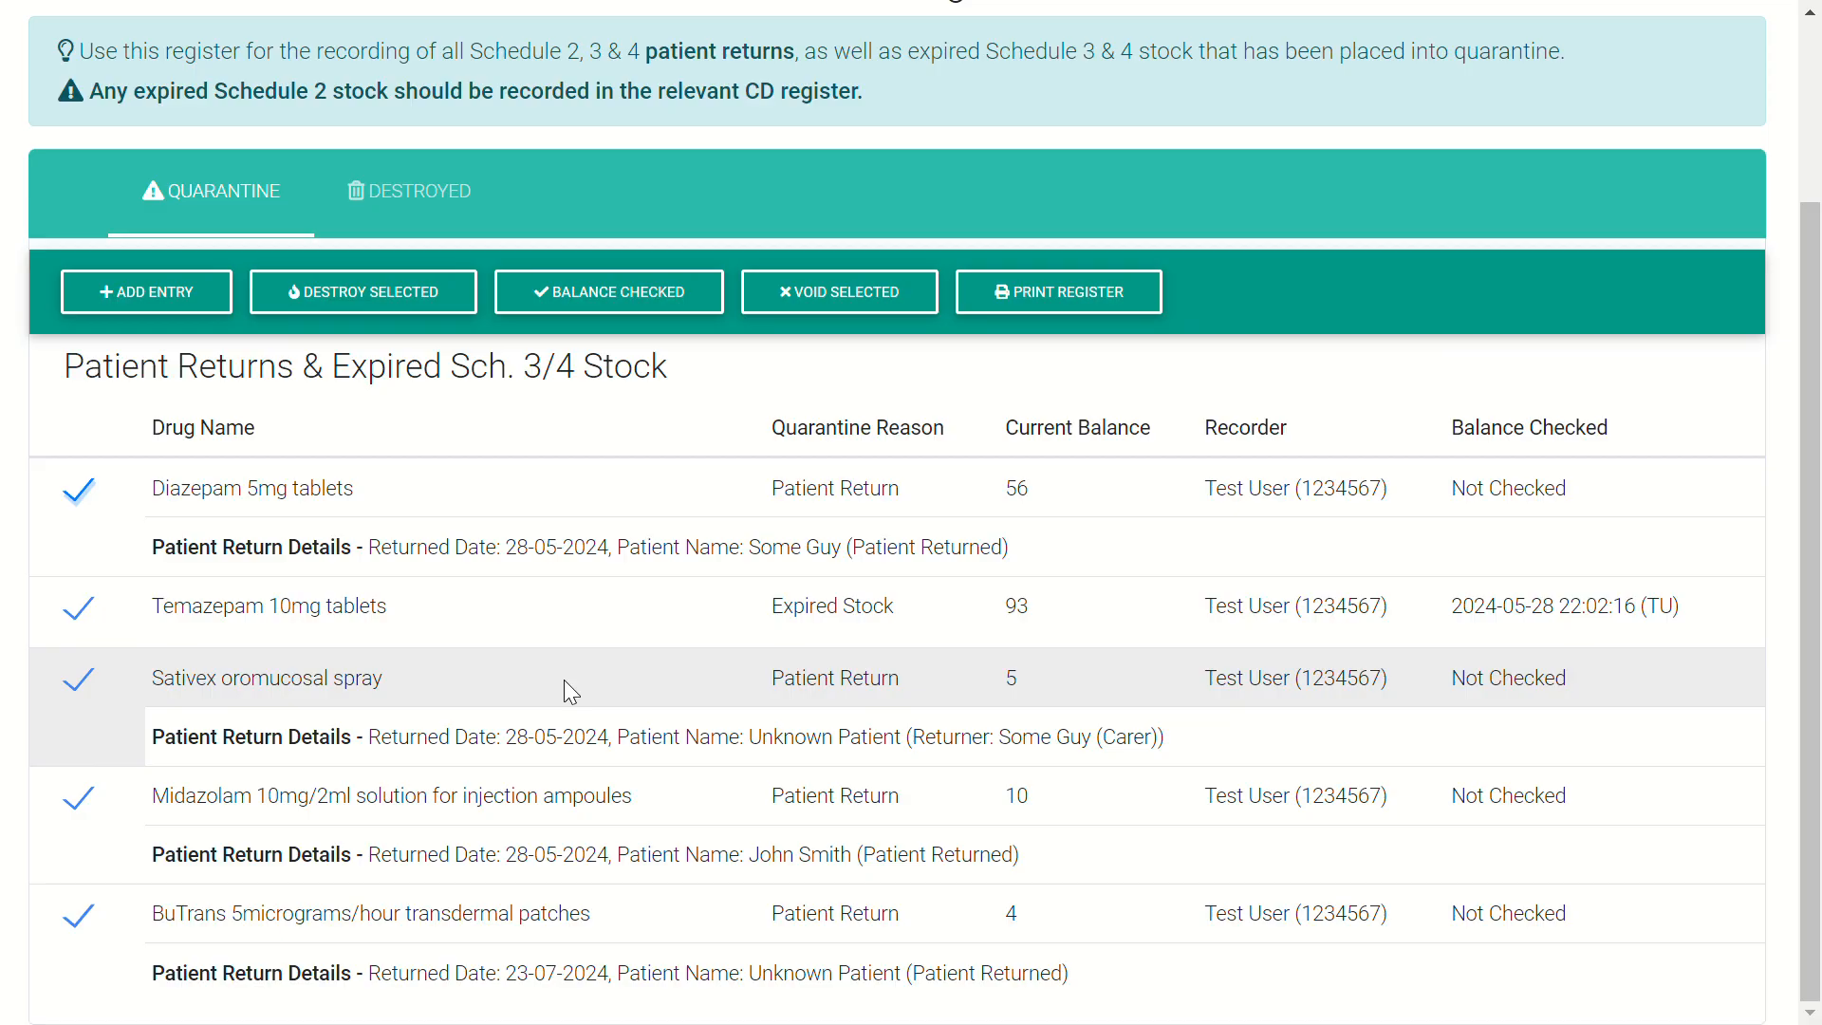
- Start destroying the ticked drugs with Pharmacist as the person authorising destruction
{"action": "left_click", "coordinate": [395, 298]}
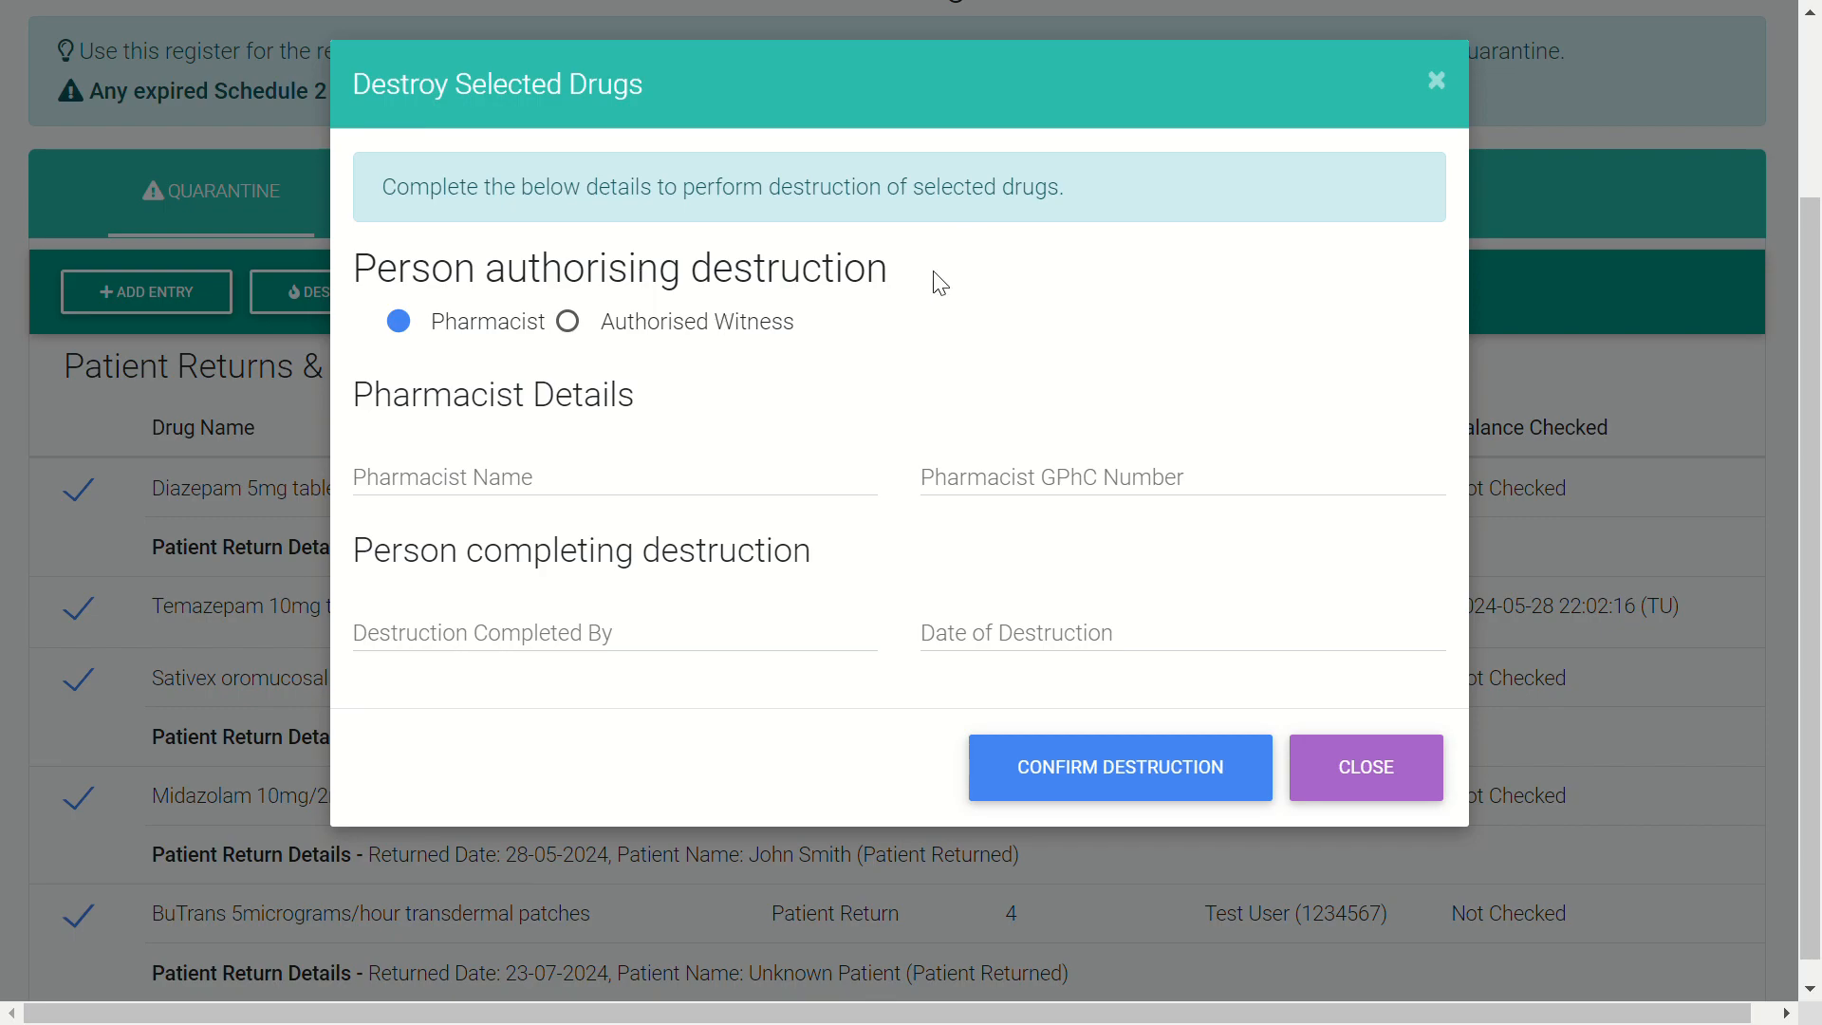
{"action": "left_click", "coordinate": [581, 328]}
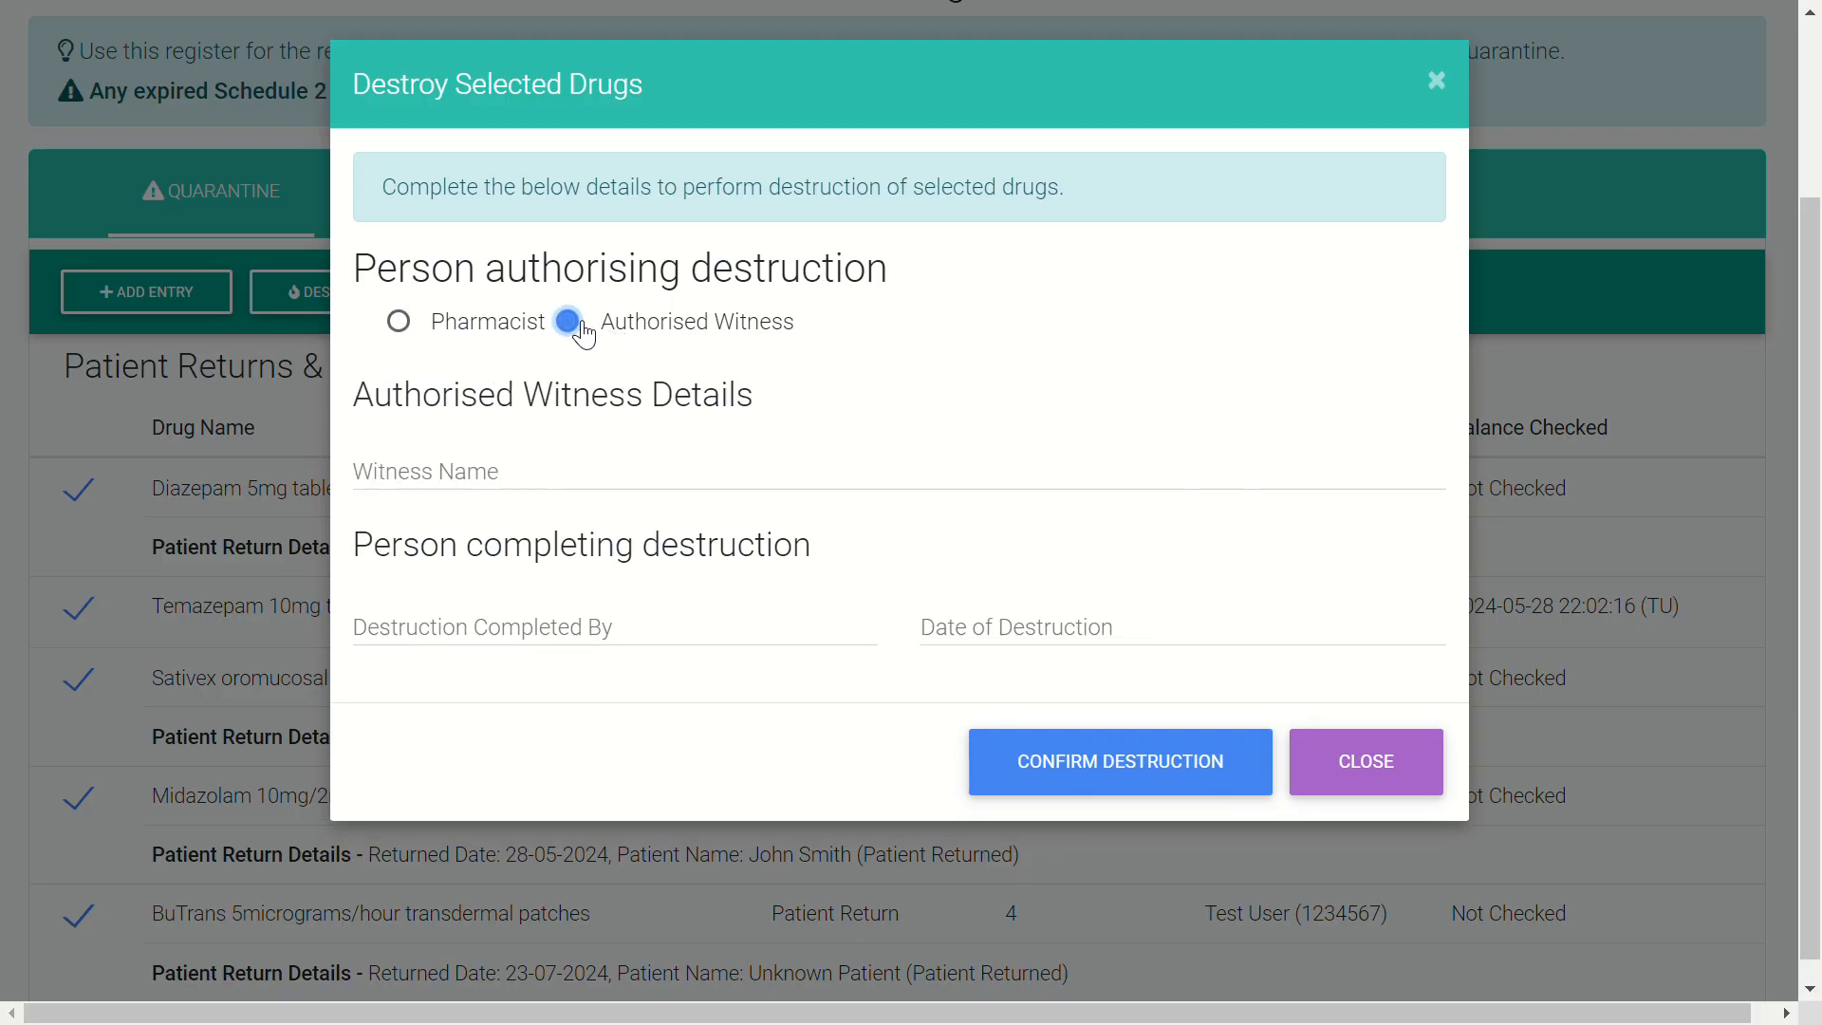
{"action": "left_click", "coordinate": [399, 322]}
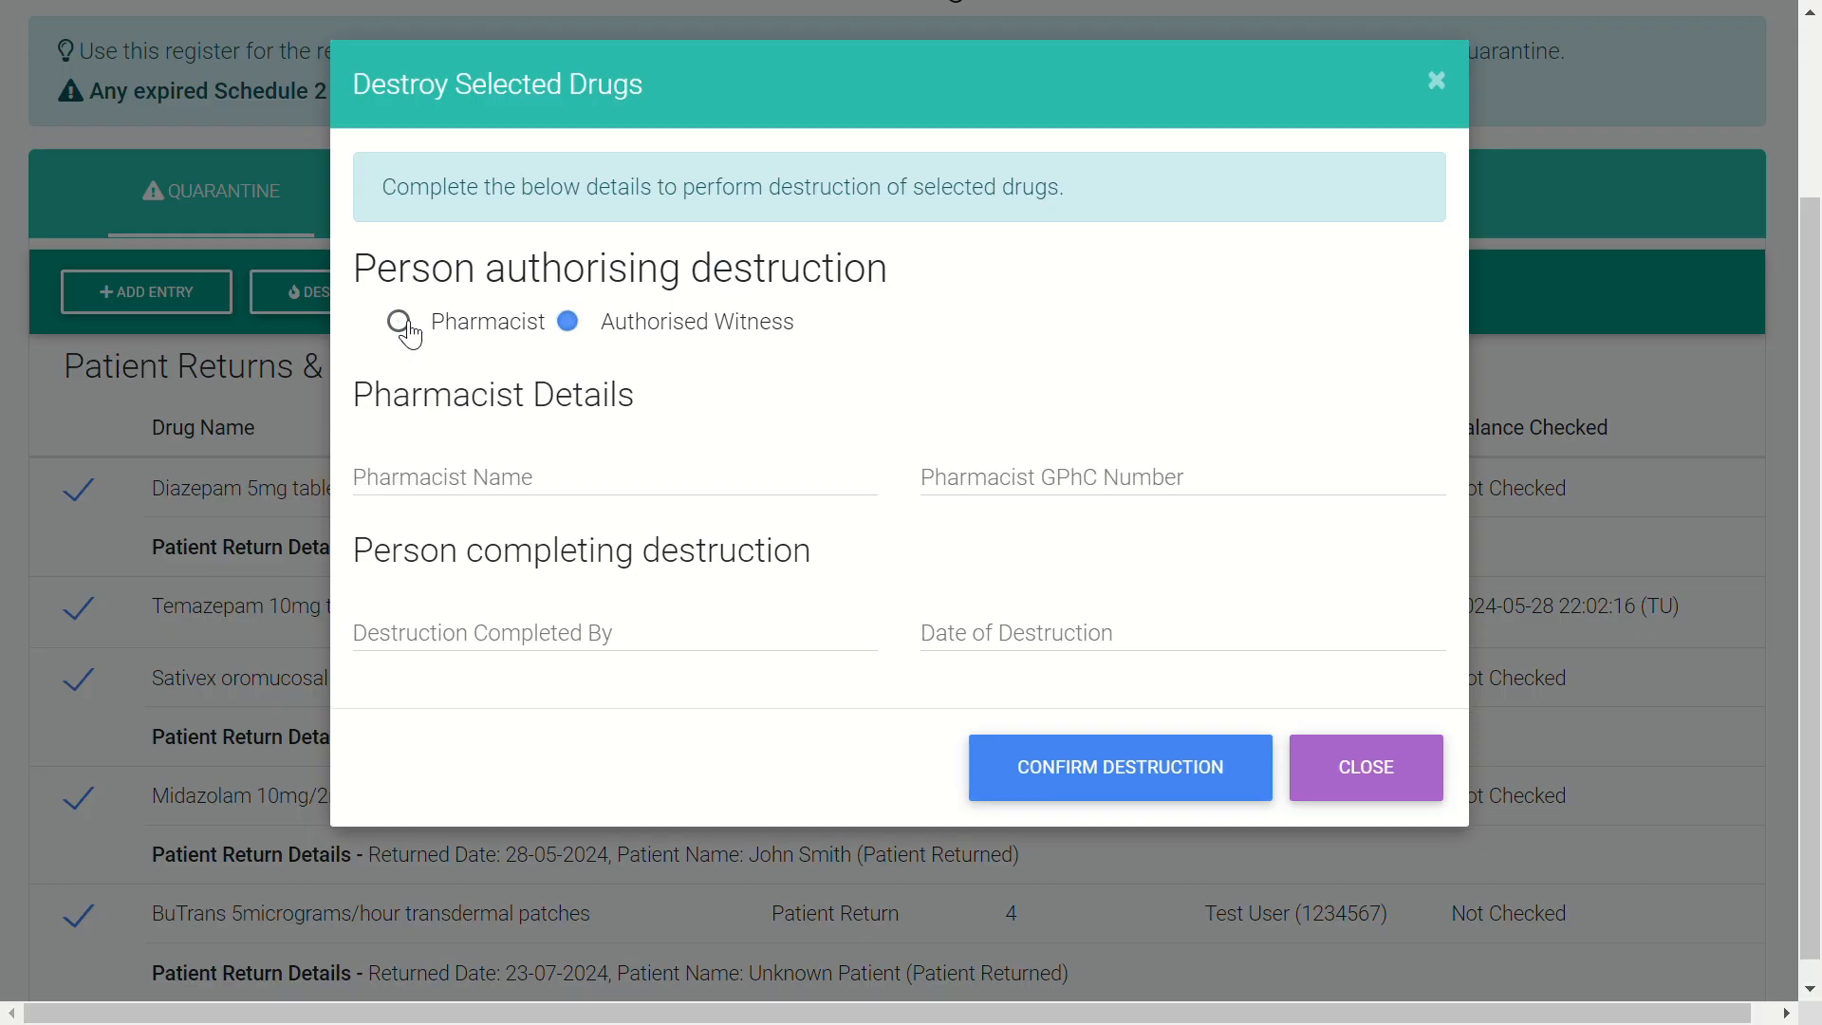
{"action": "left_click", "coordinate": [576, 328]}
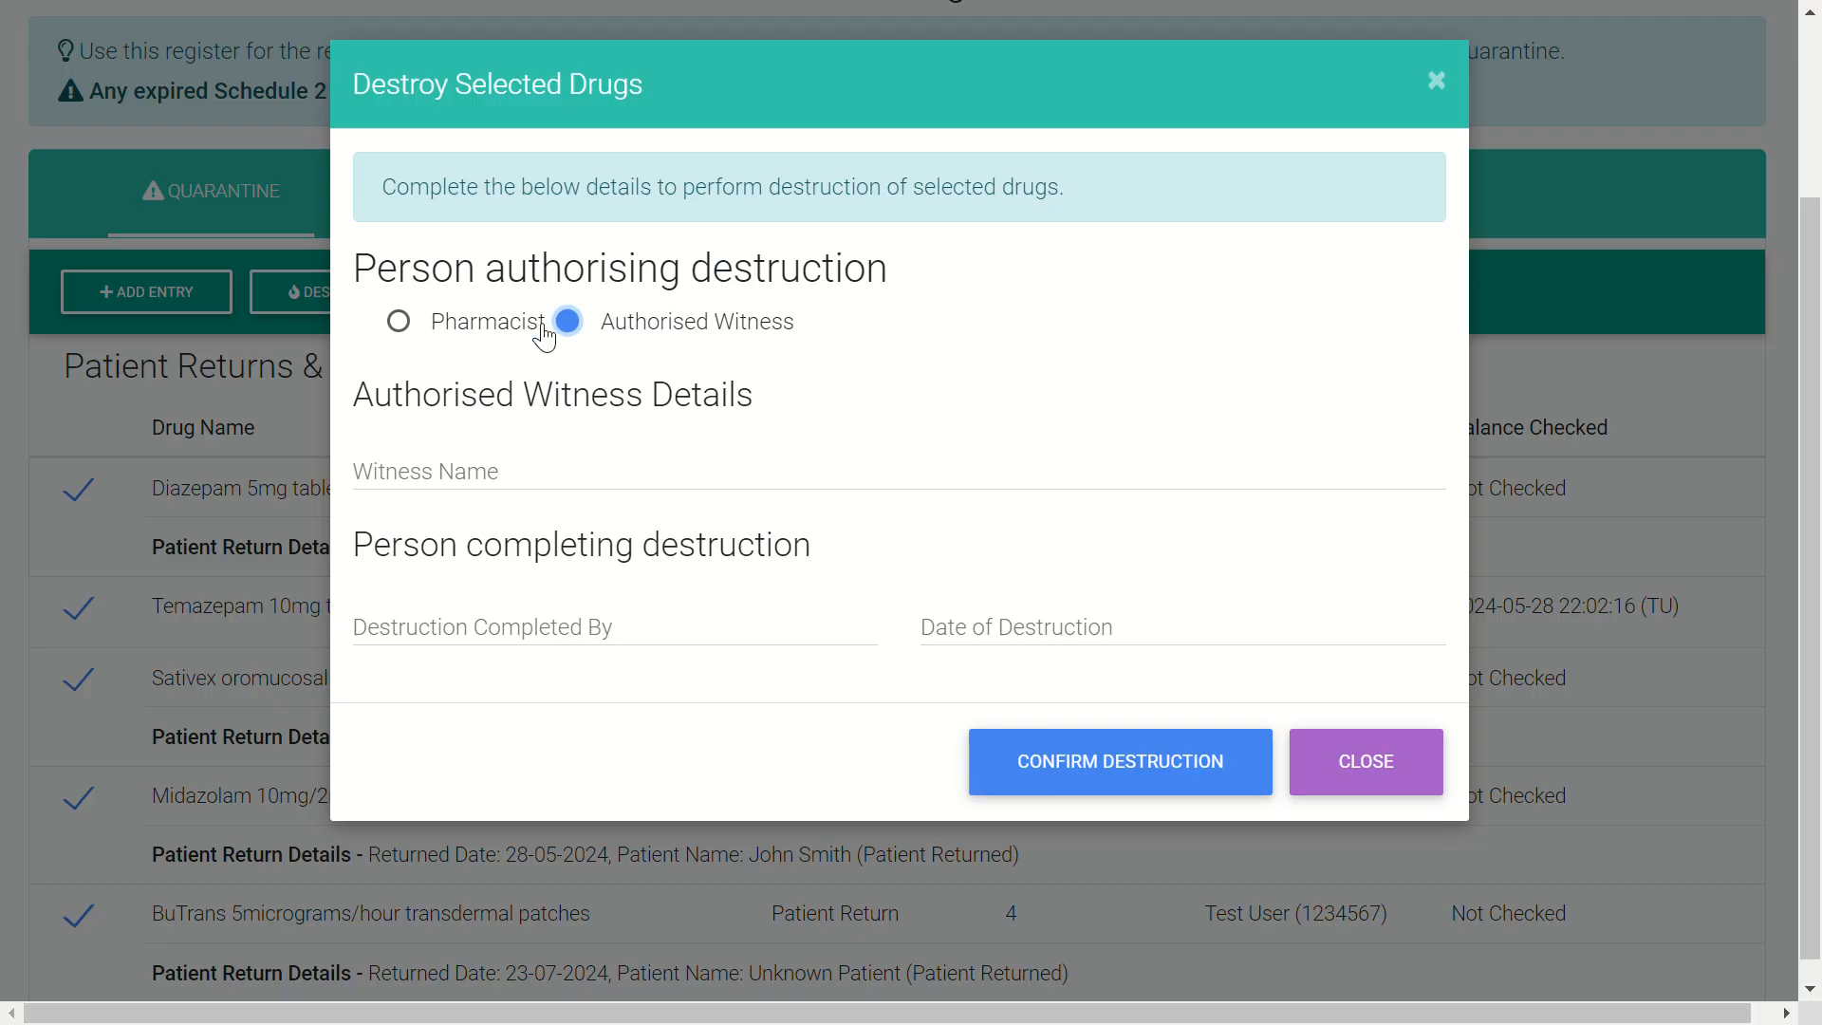
{"action": "left_click", "coordinate": [409, 327]}
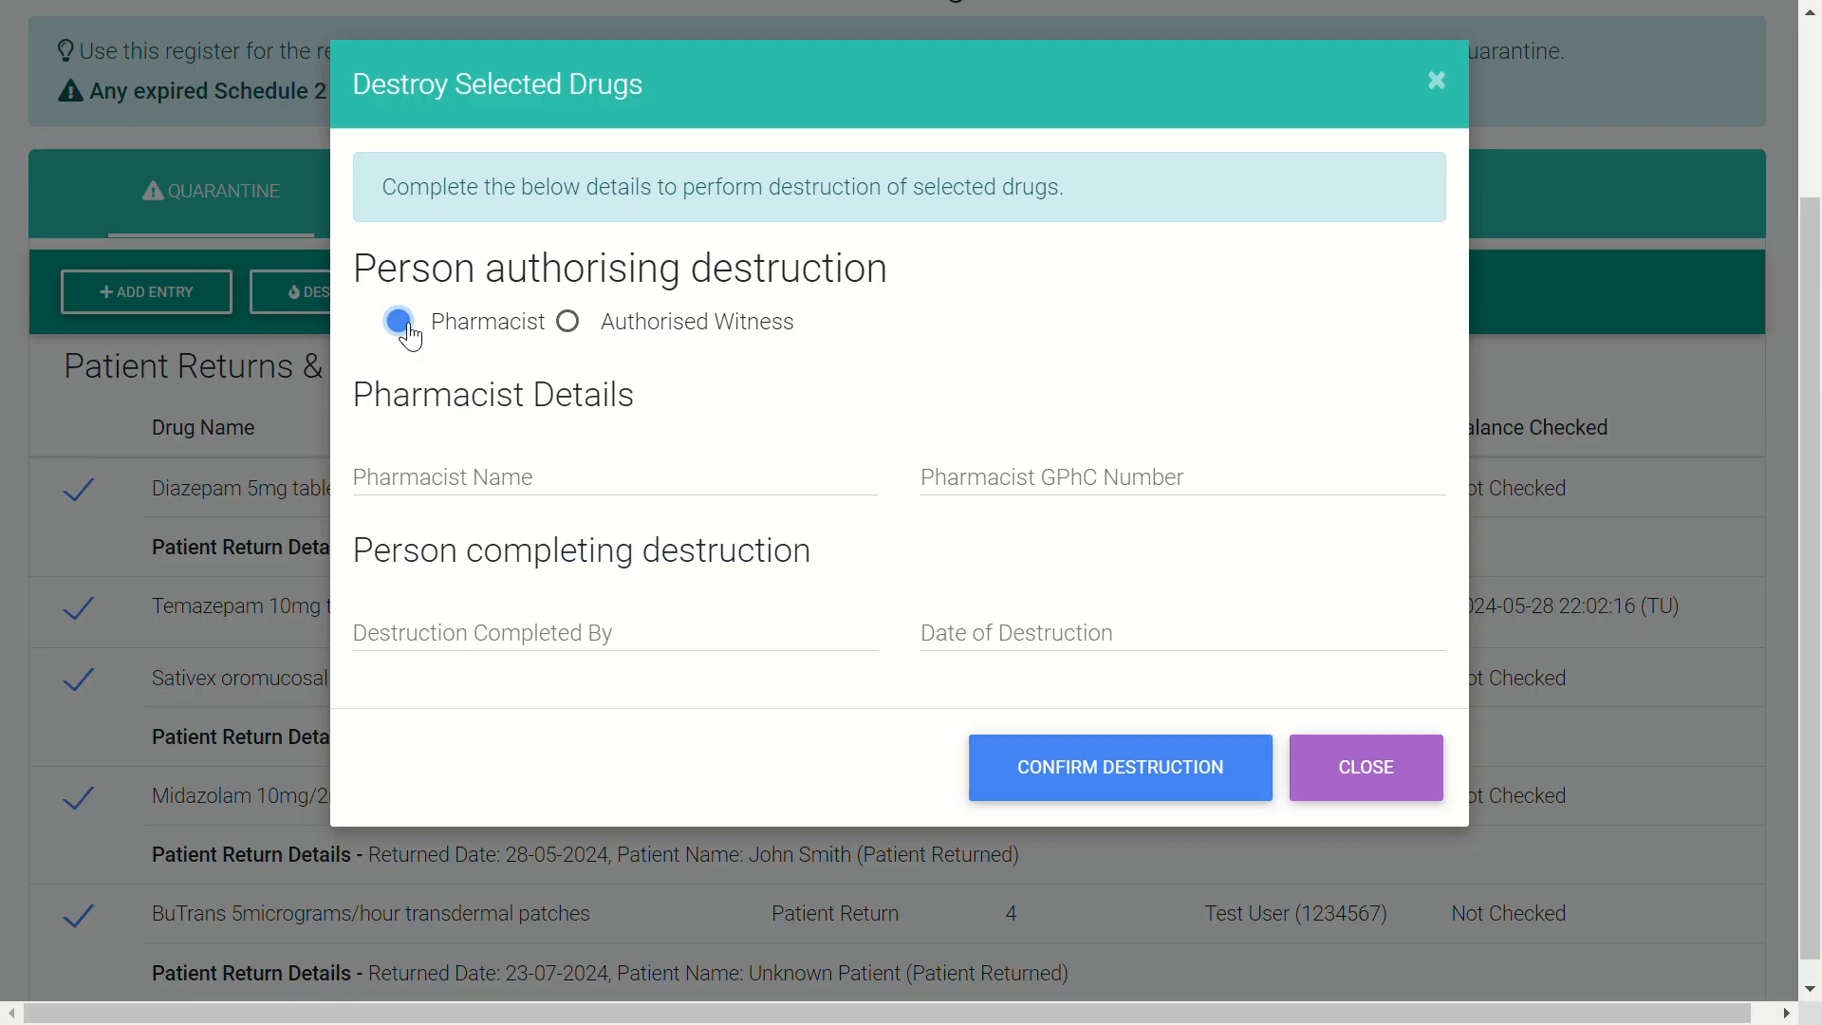
- Enter the pharmacist's name, GPhC number, completer and date 23-07-2024, then confirm destruction
{"action": "left_click", "coordinate": [579, 490]}
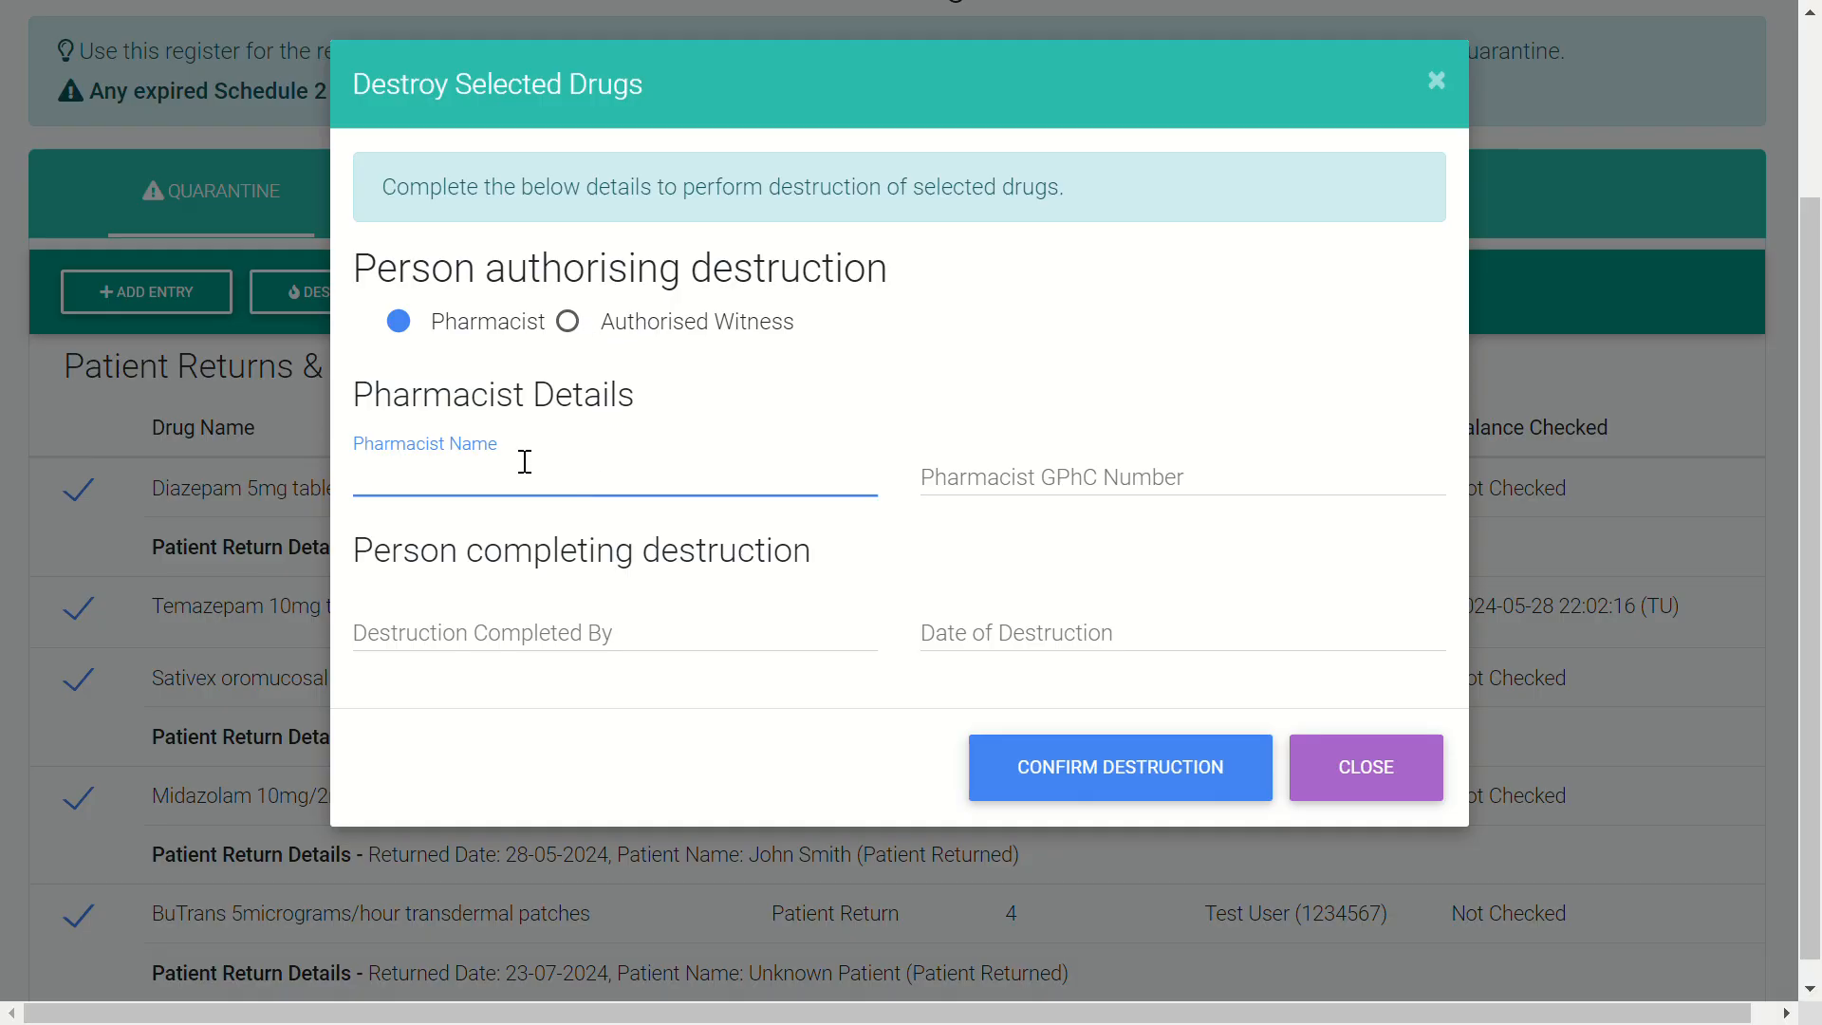
{"action": "key", "text": "Tab"}
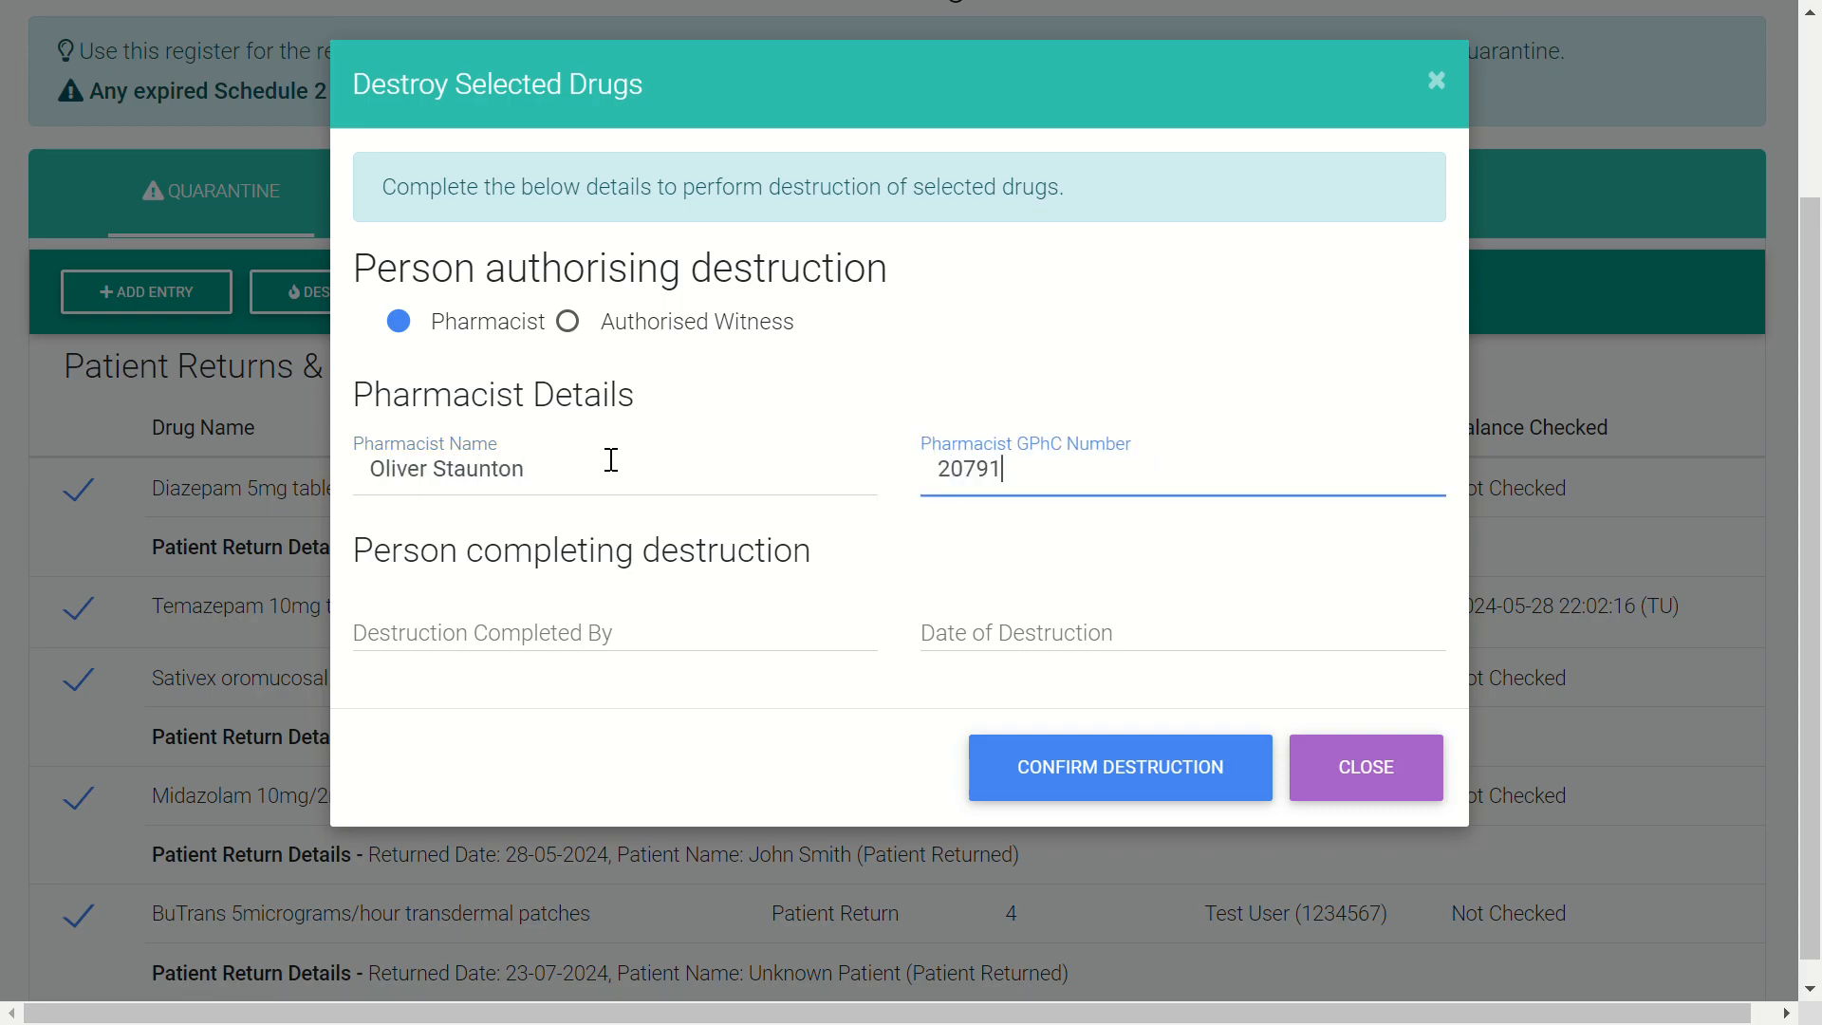
{"action": "key", "text": "Tab"}
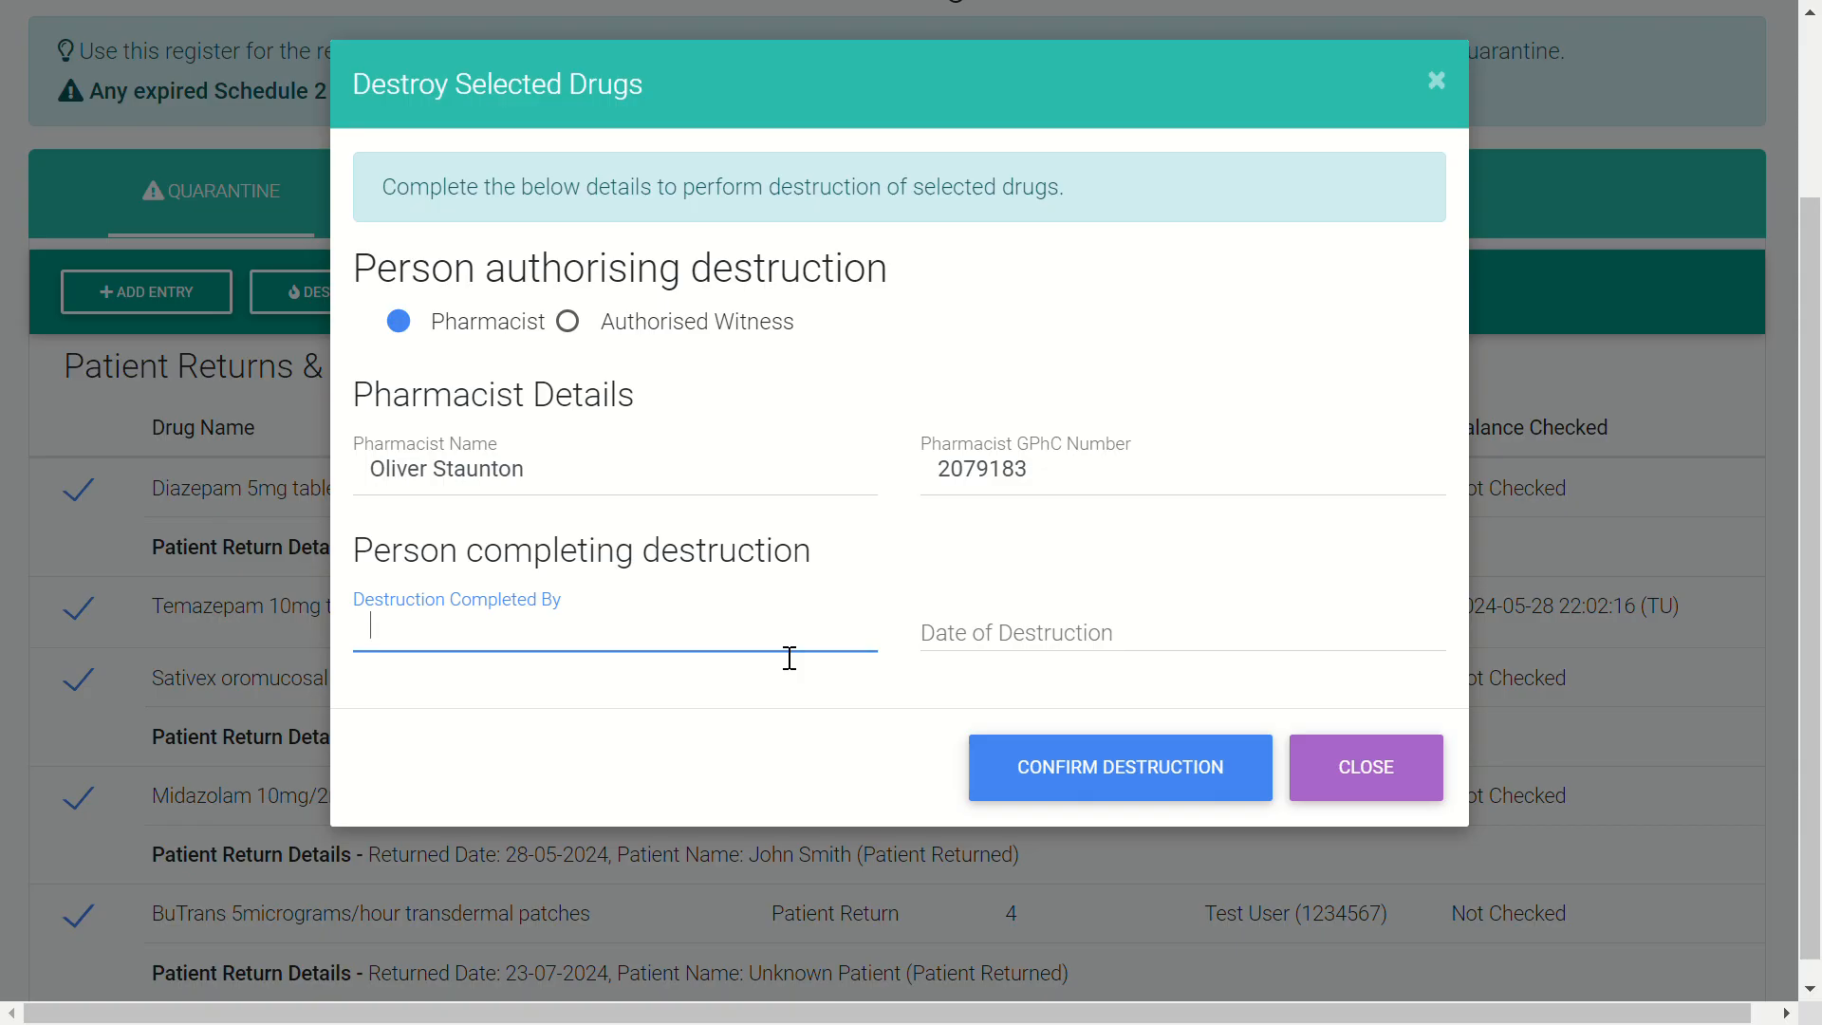
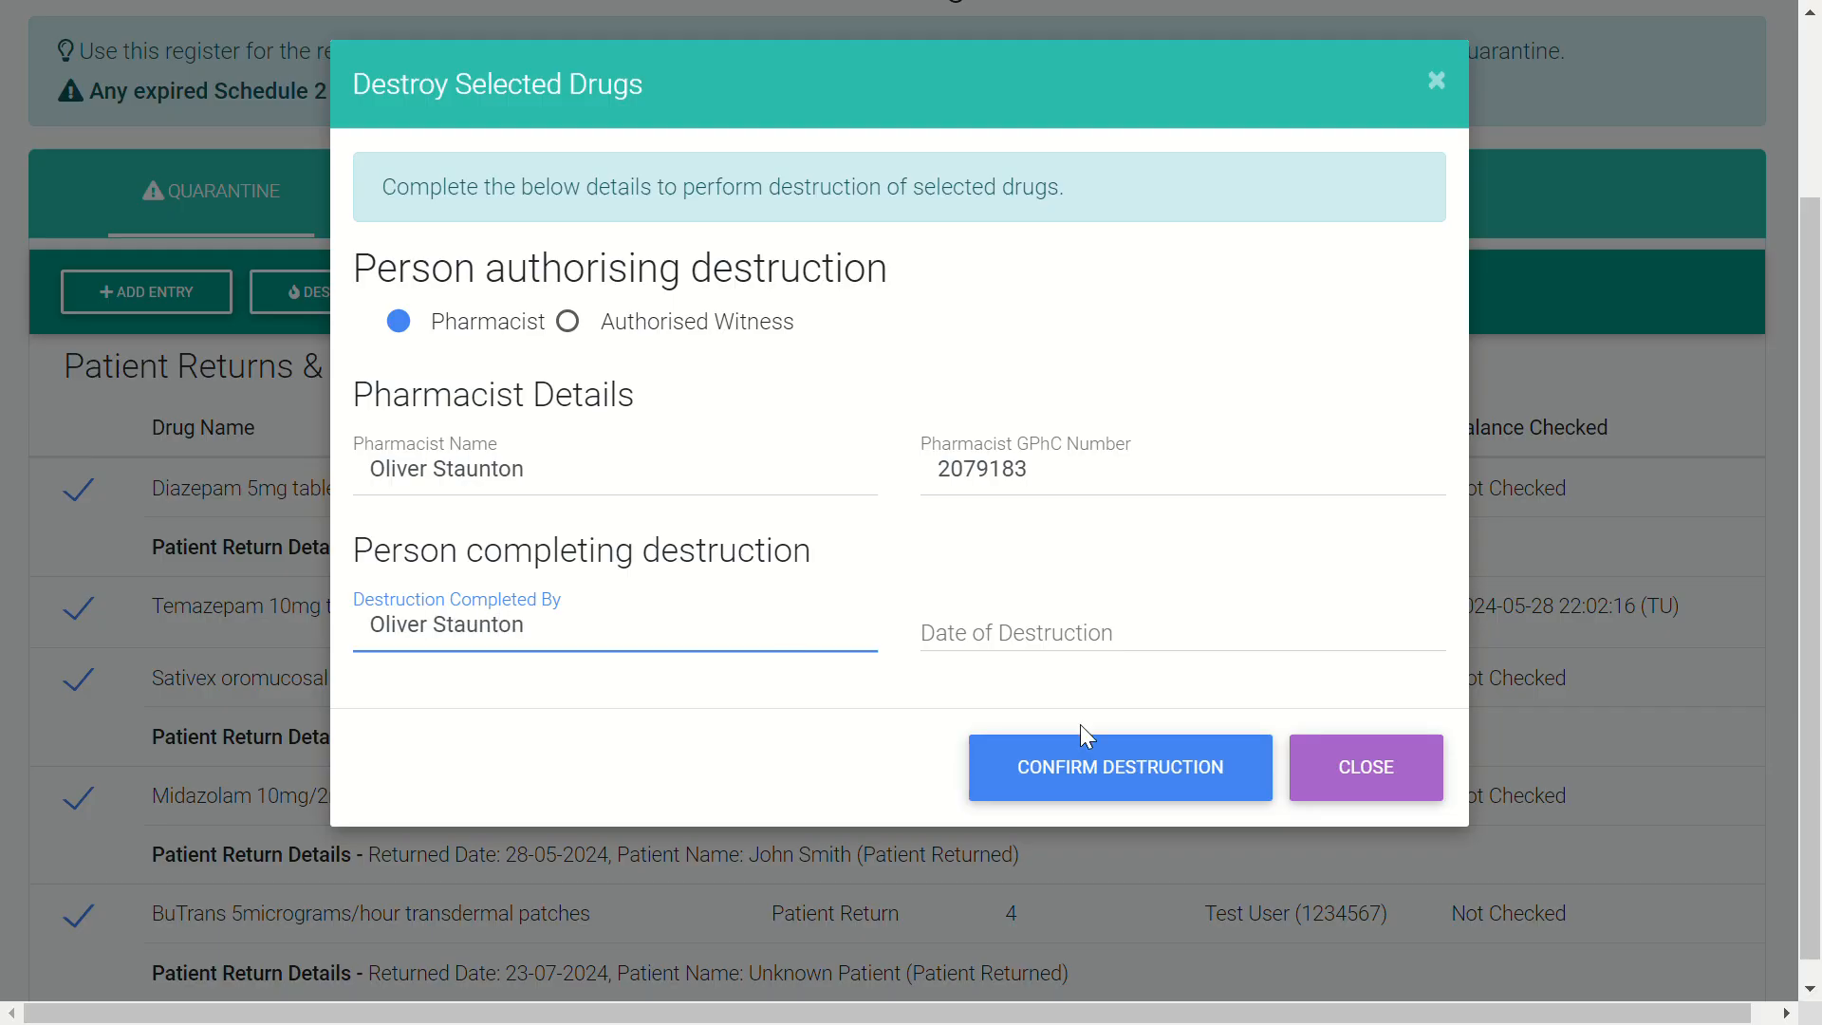
{"action": "left_click", "coordinate": [1065, 637]}
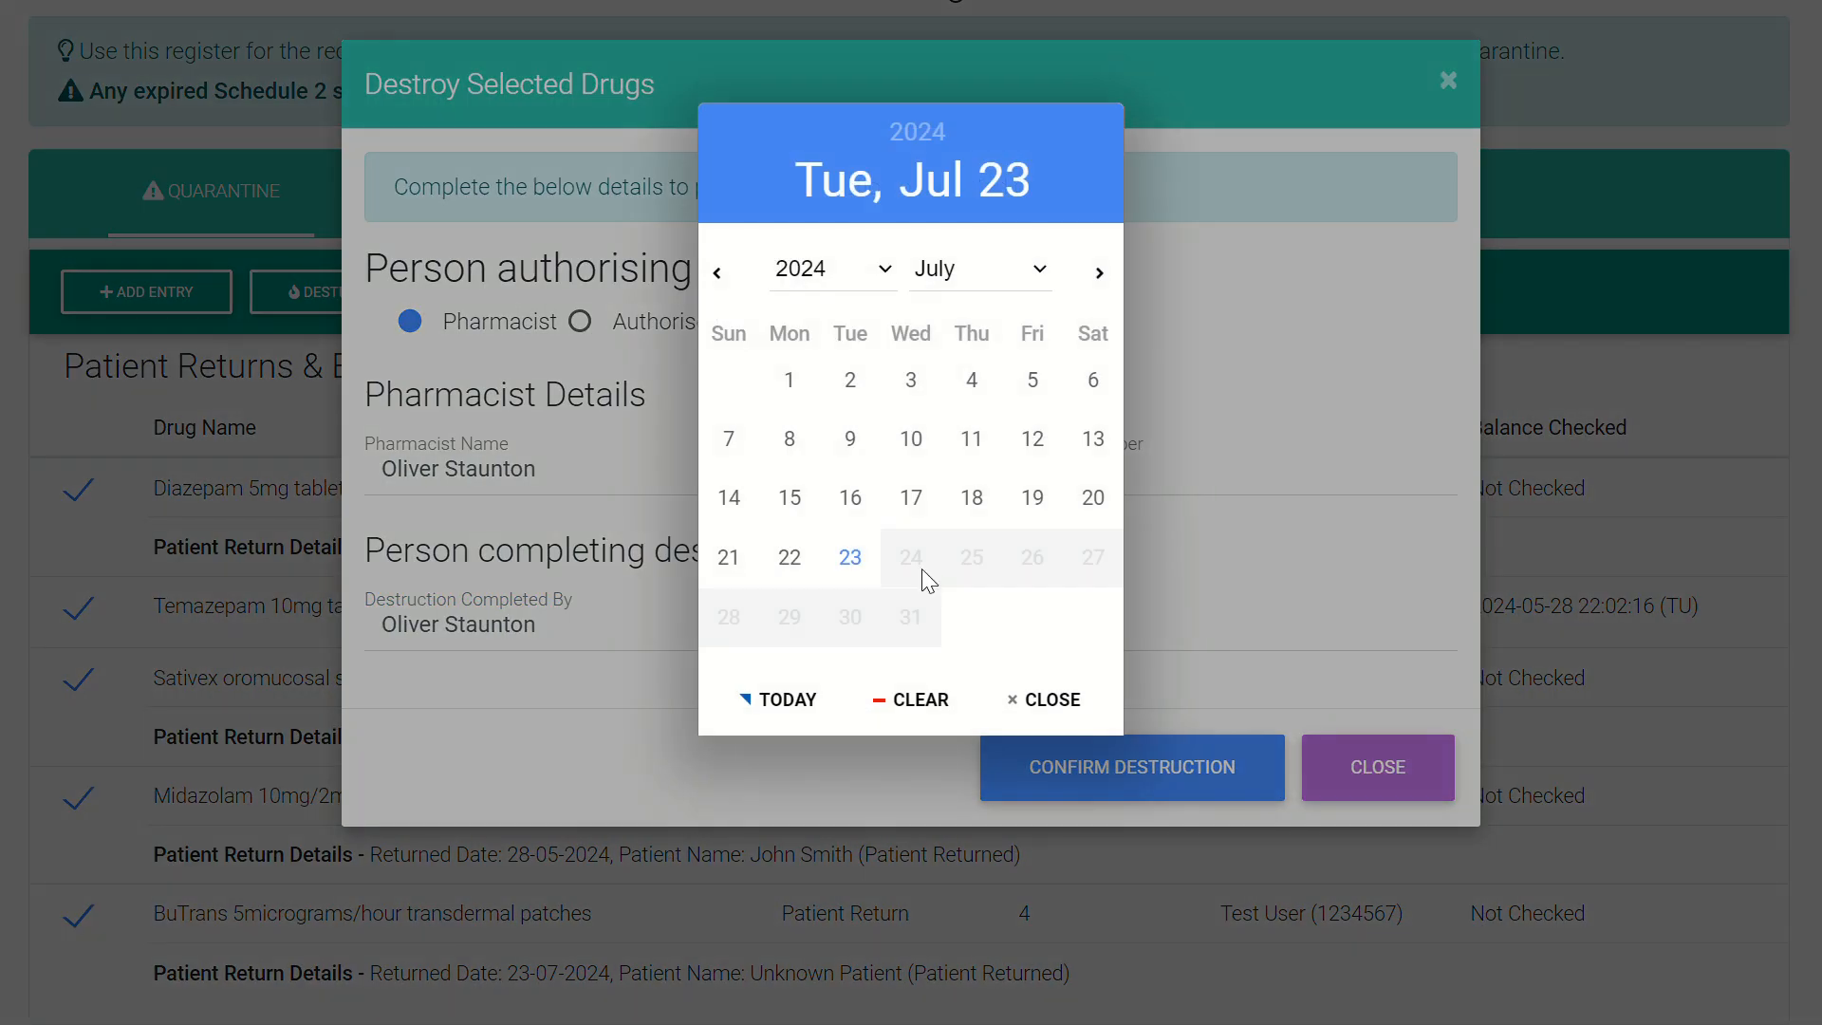
{"action": "left_click", "coordinate": [853, 568]}
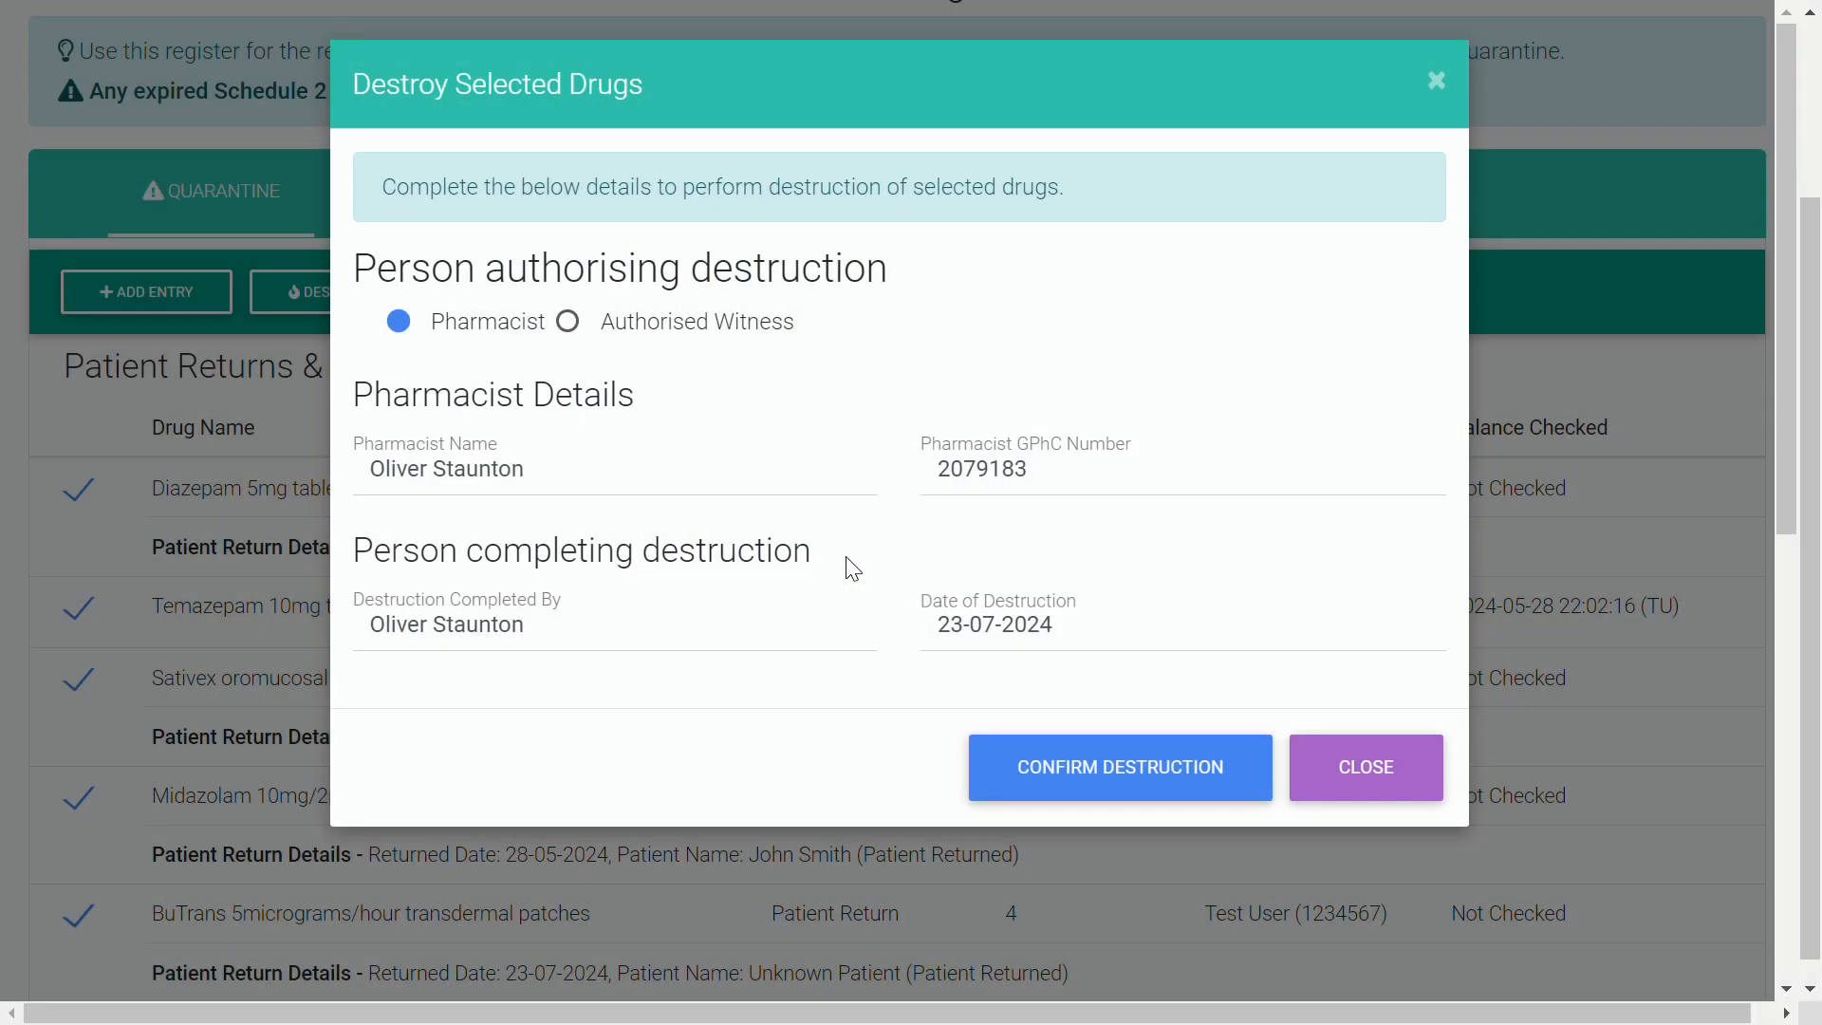
{"action": "left_click", "coordinate": [1157, 770]}
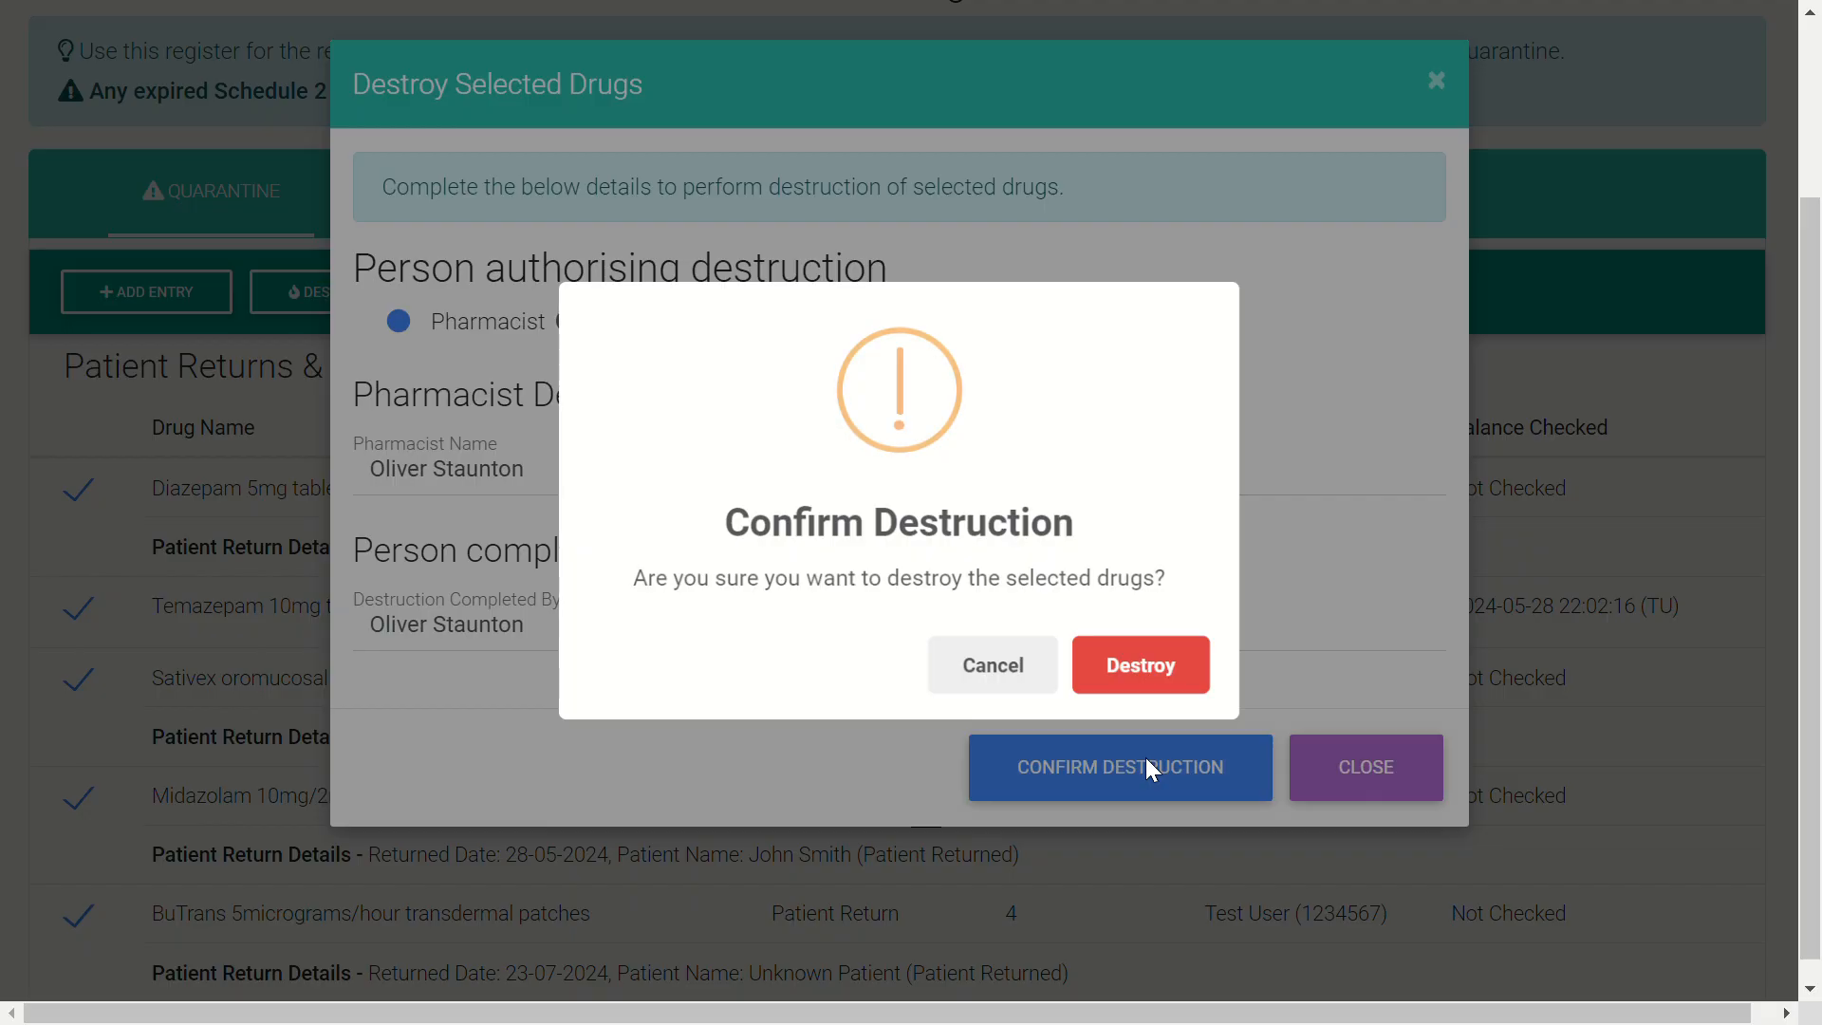
- Confirm destroying the selected drugs and acknowledge the Drugs Destroyed message
{"action": "left_click", "coordinate": [1144, 681]}
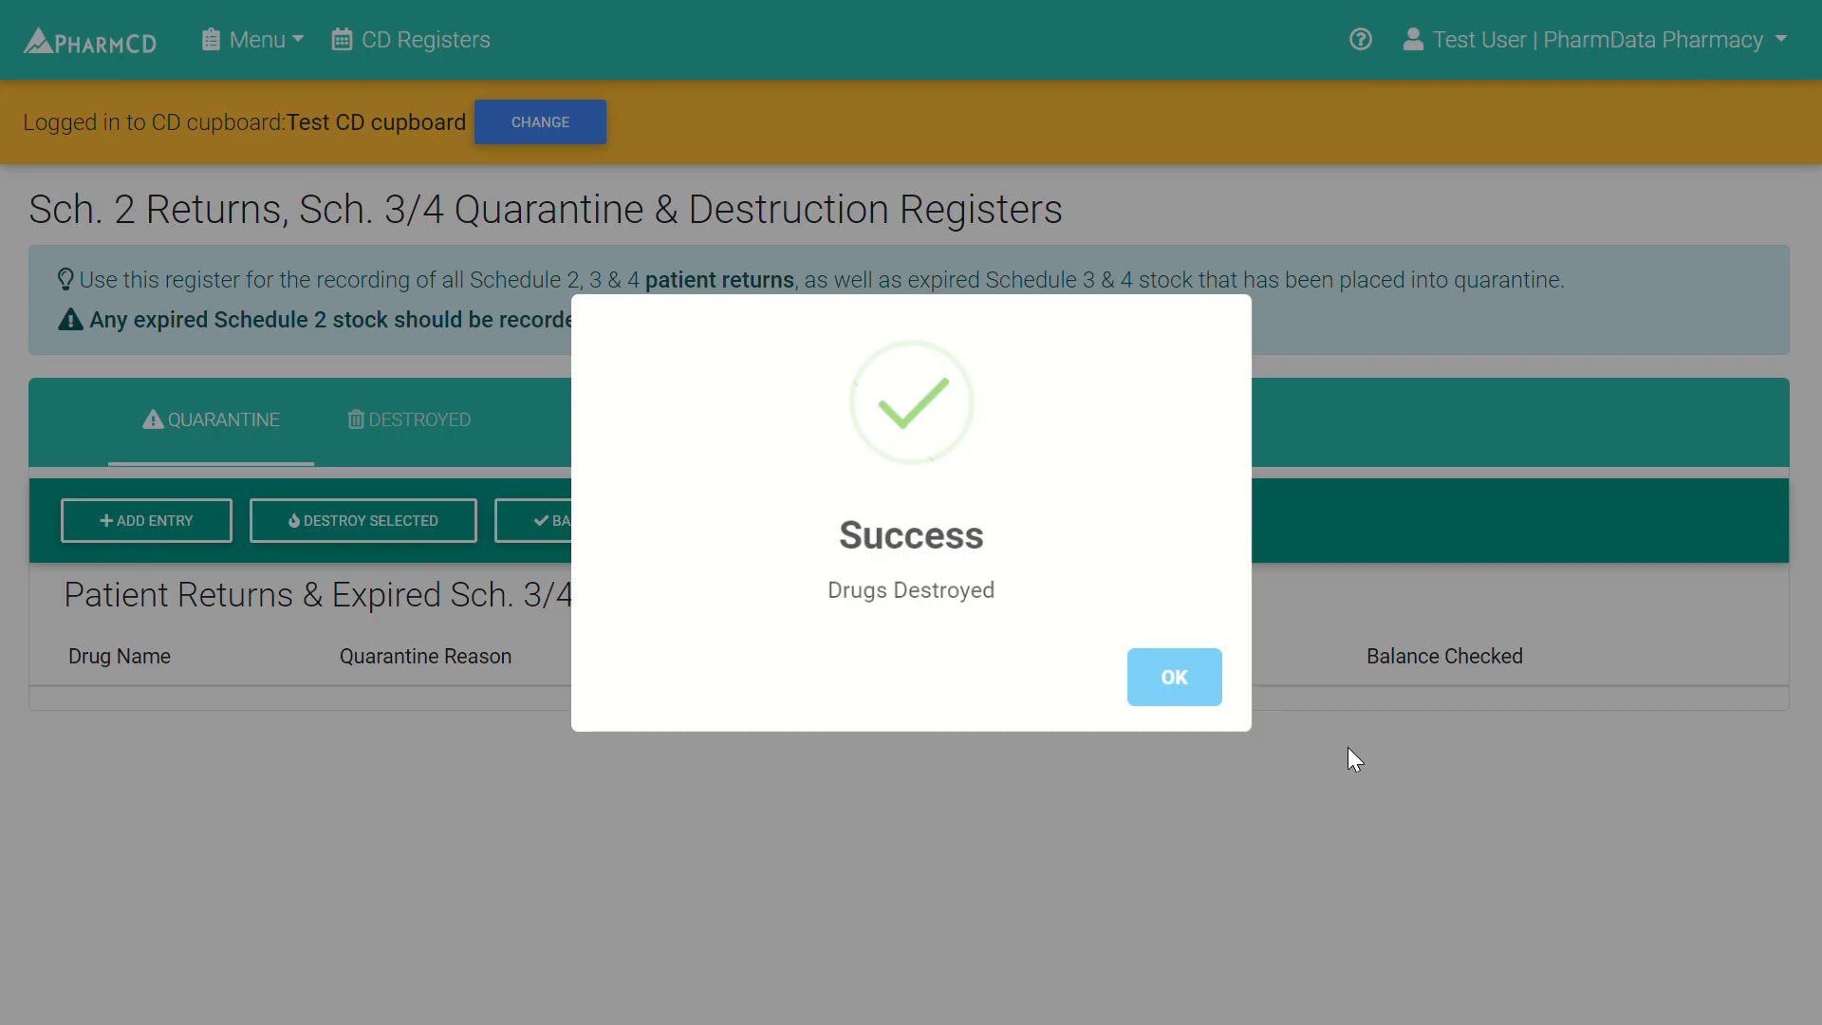
{"action": "left_click", "coordinate": [1192, 692]}
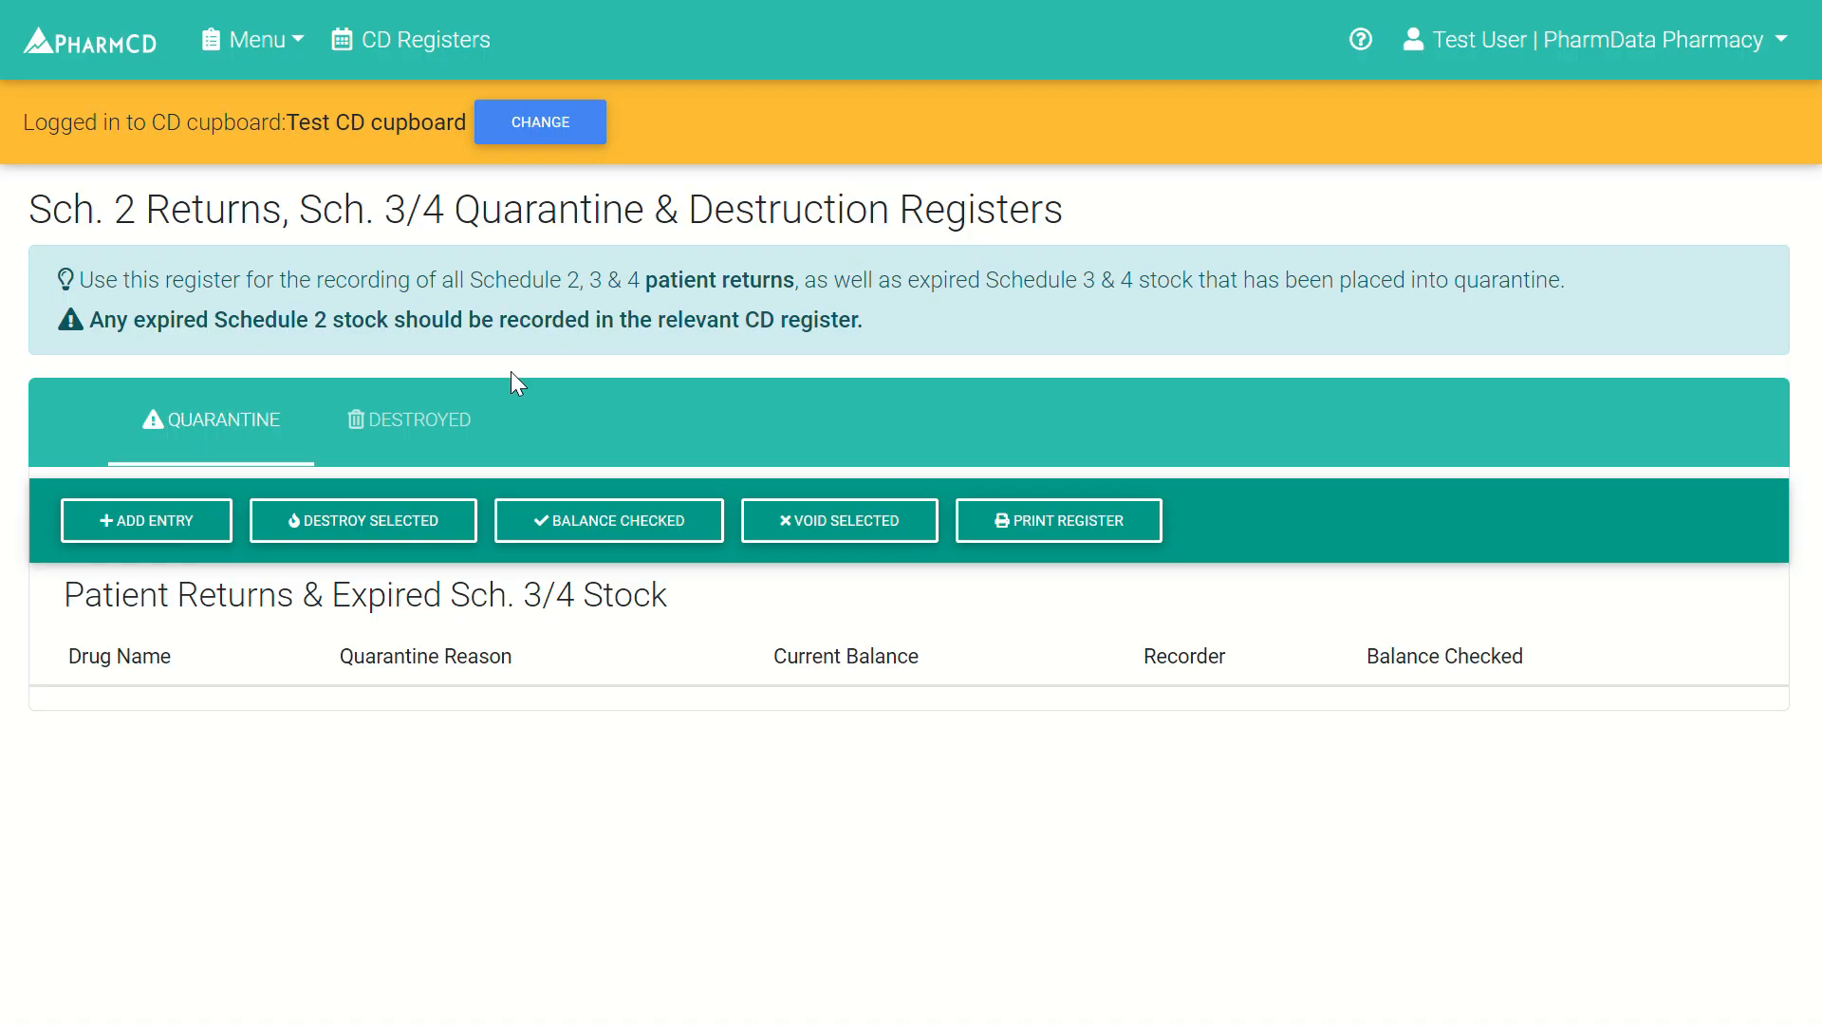
{"action": "left_click", "coordinate": [400, 437]}
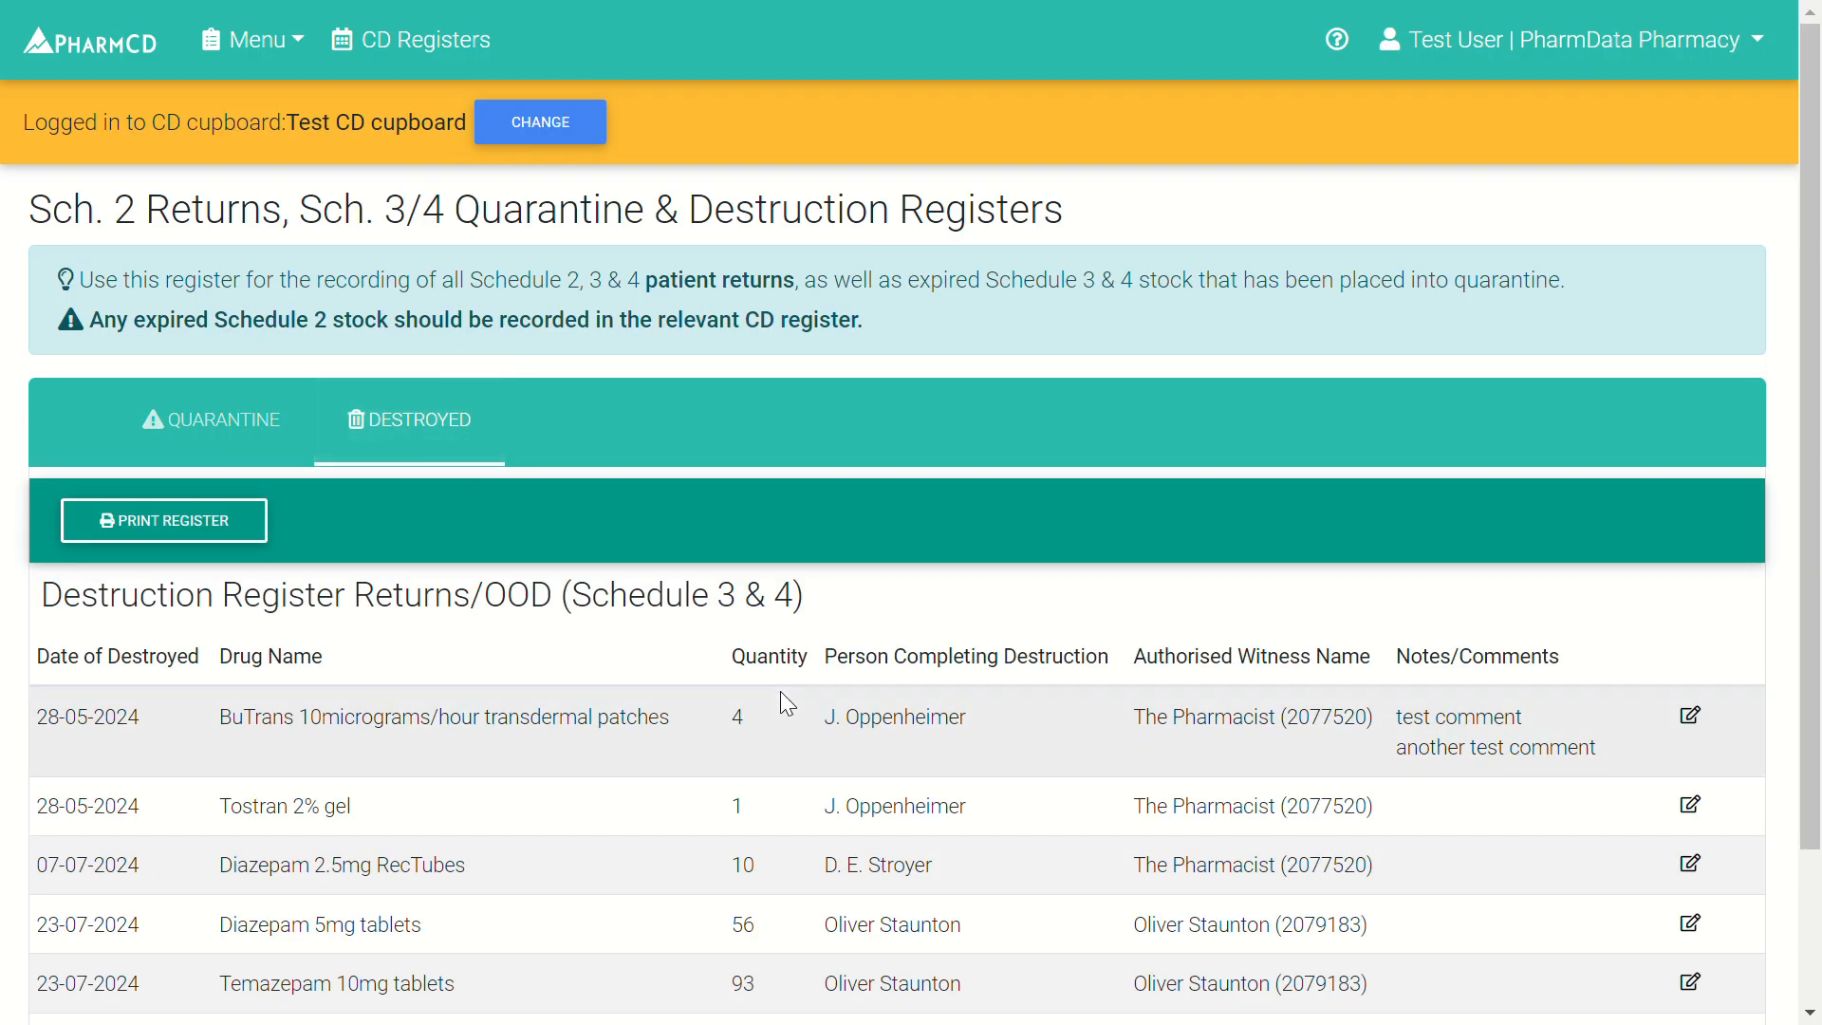
{"action": "scroll", "coordinate": [780, 690], "scroll_direction": "down", "scroll_amount": 2}
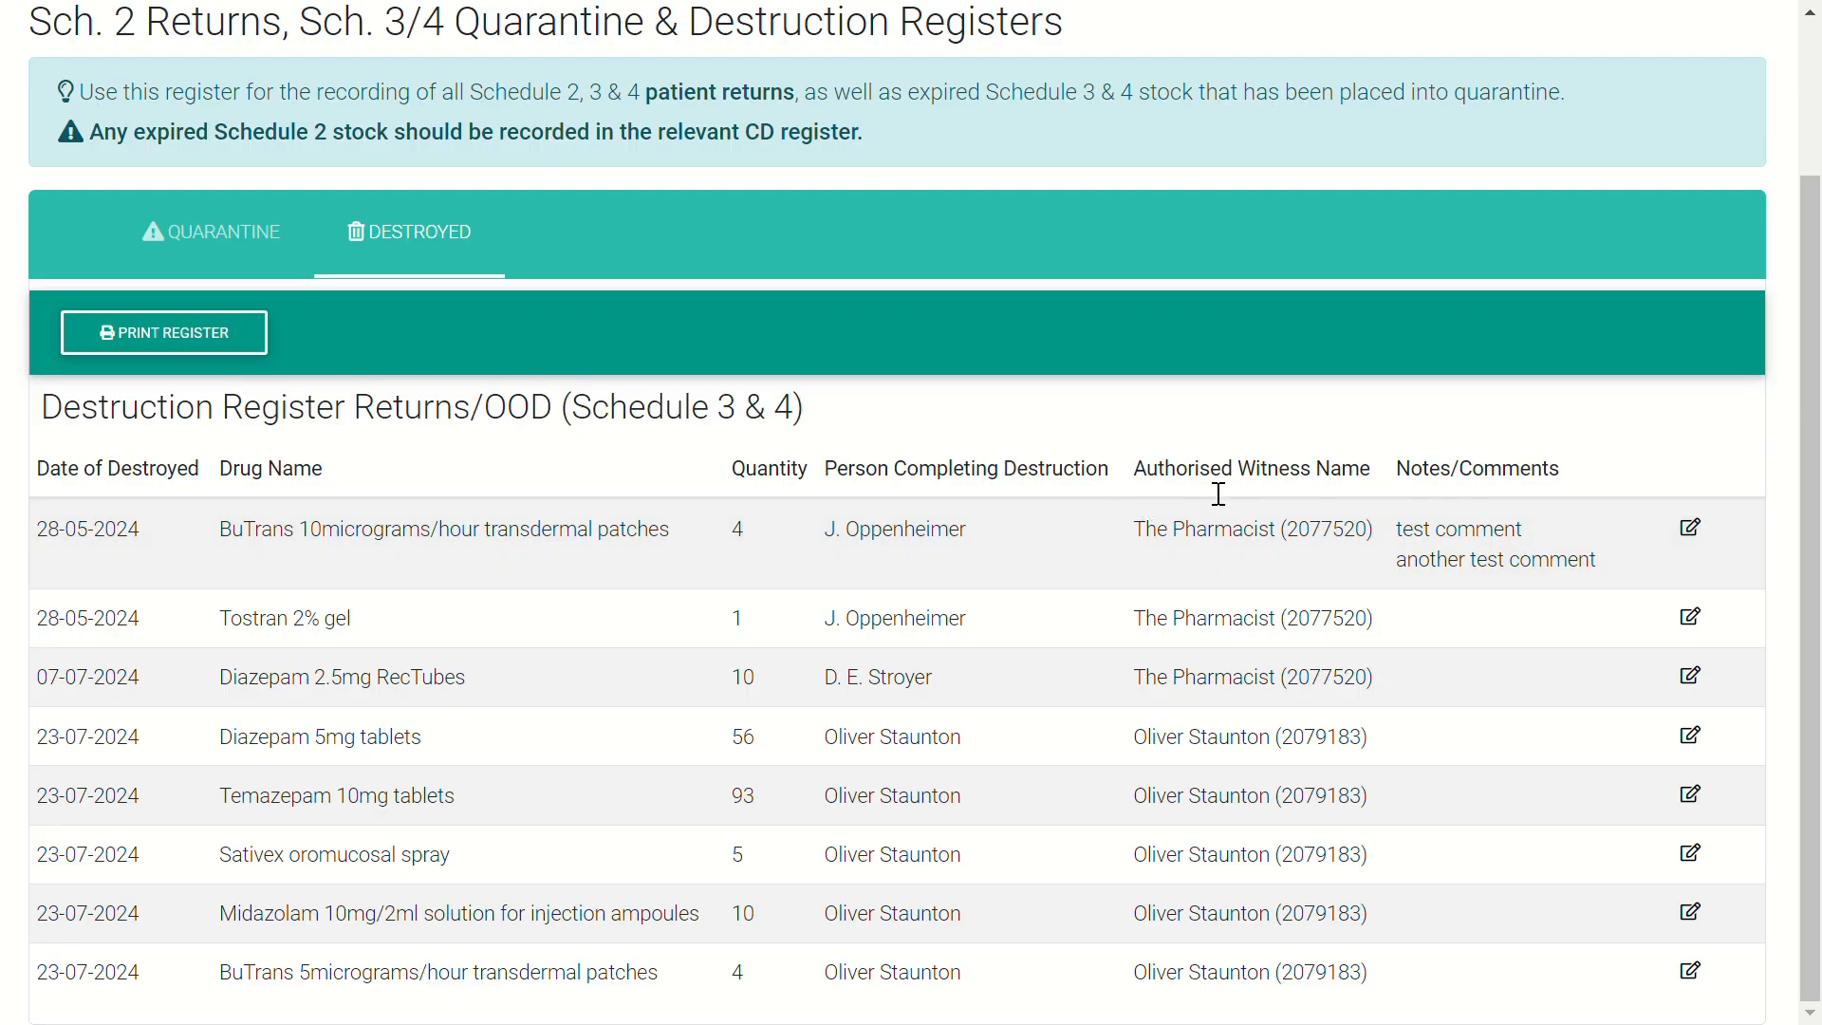
{"action": "scroll", "coordinate": [1218, 494], "scroll_direction": "up", "scroll_amount": 2}
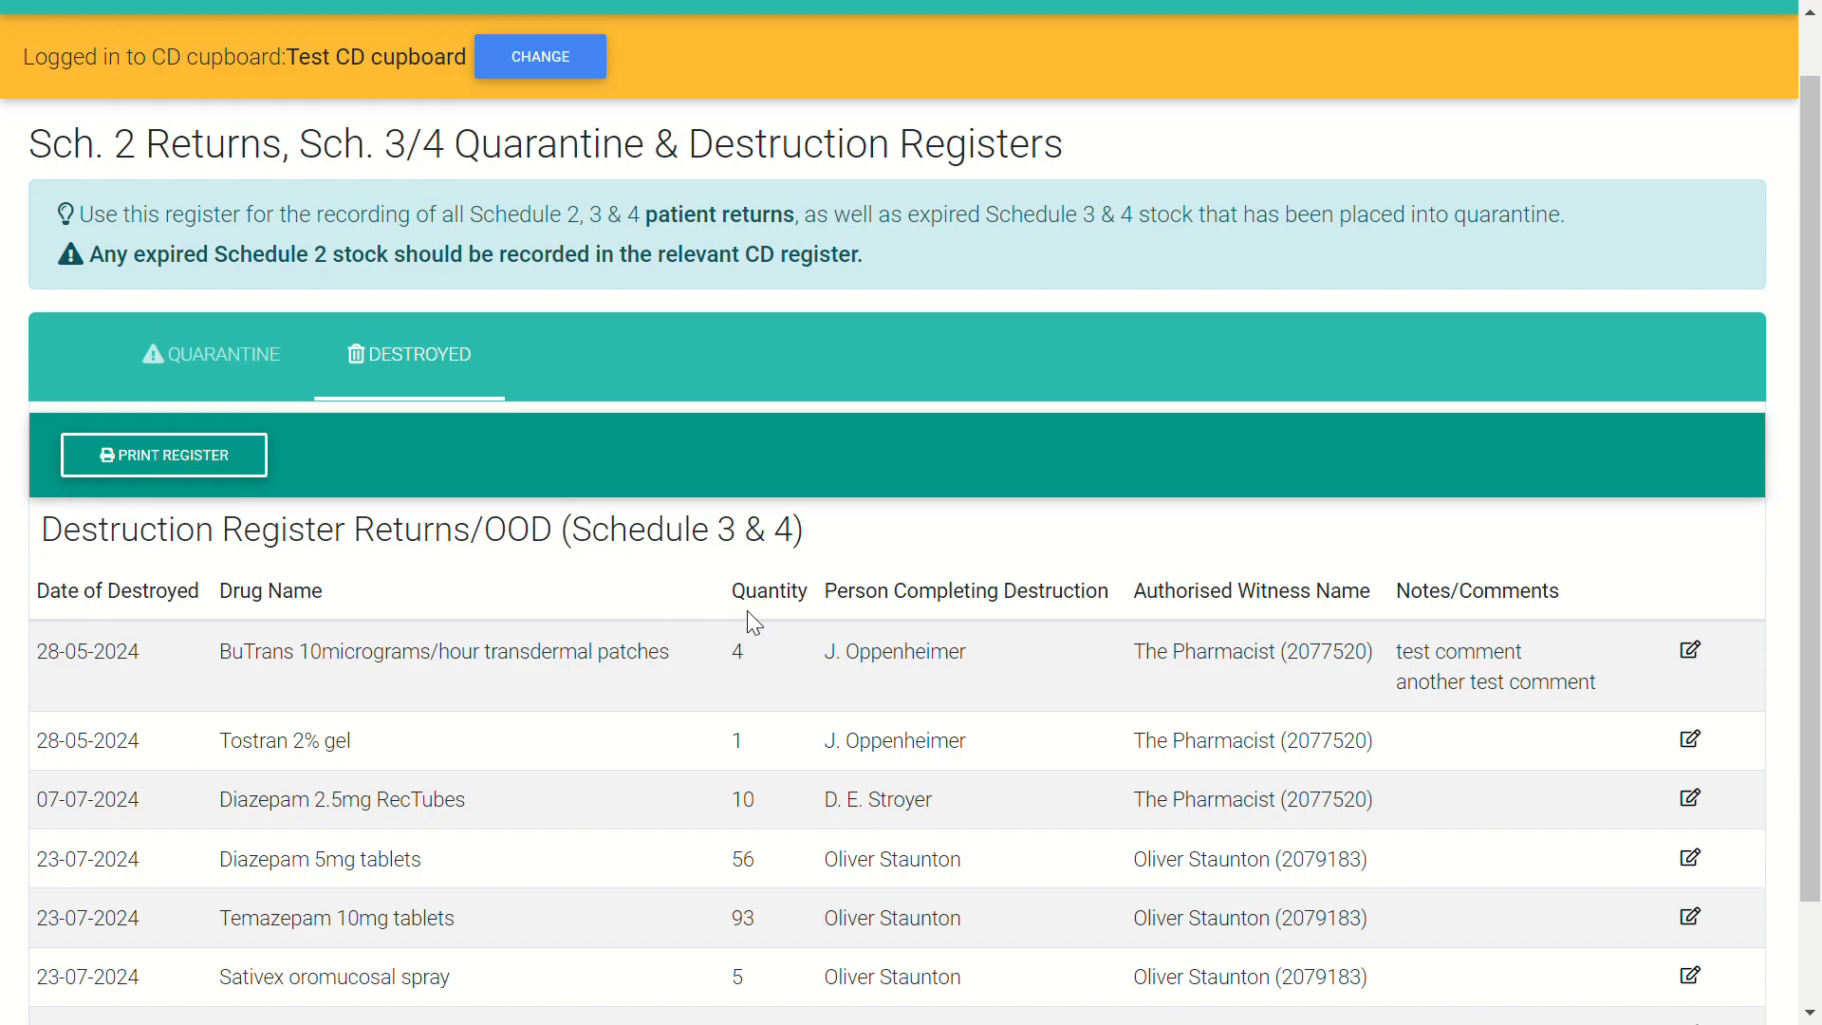
{"action": "scroll", "coordinate": [749, 613], "scroll_direction": "down", "scroll_amount": 2}
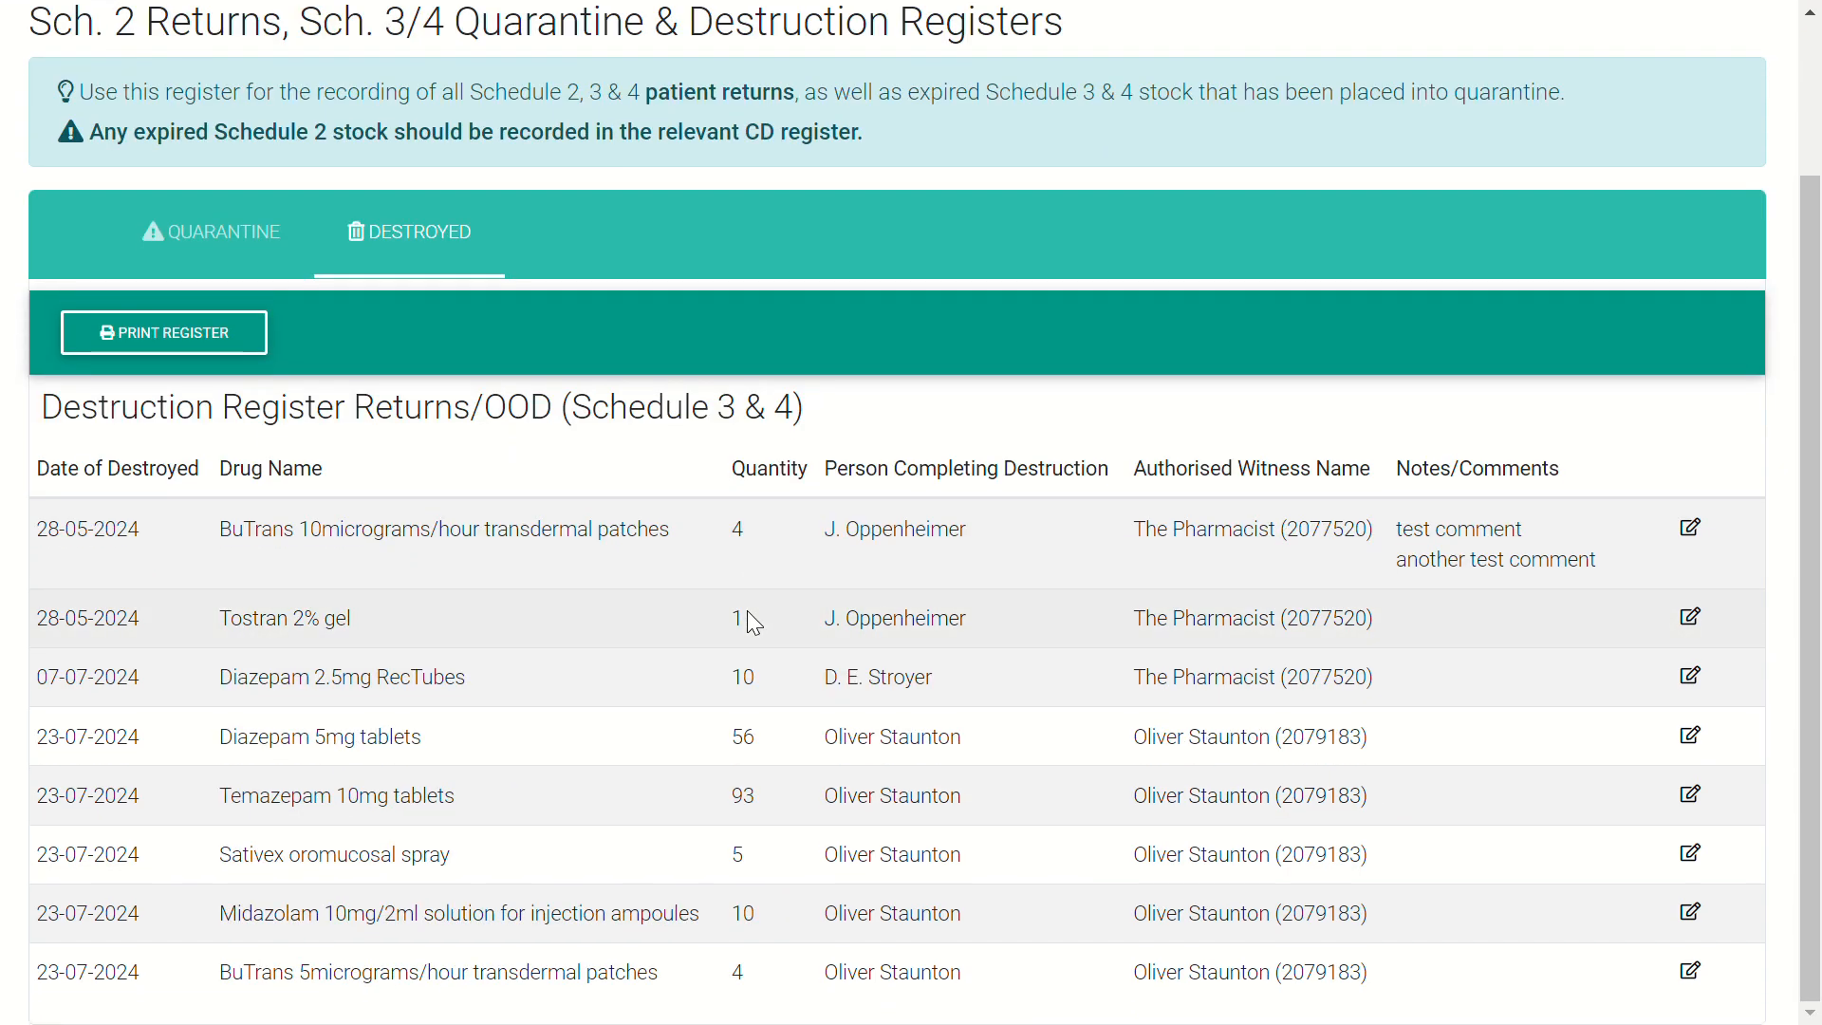
{"action": "scroll", "coordinate": [754, 622], "scroll_direction": "up", "scroll_amount": 2}
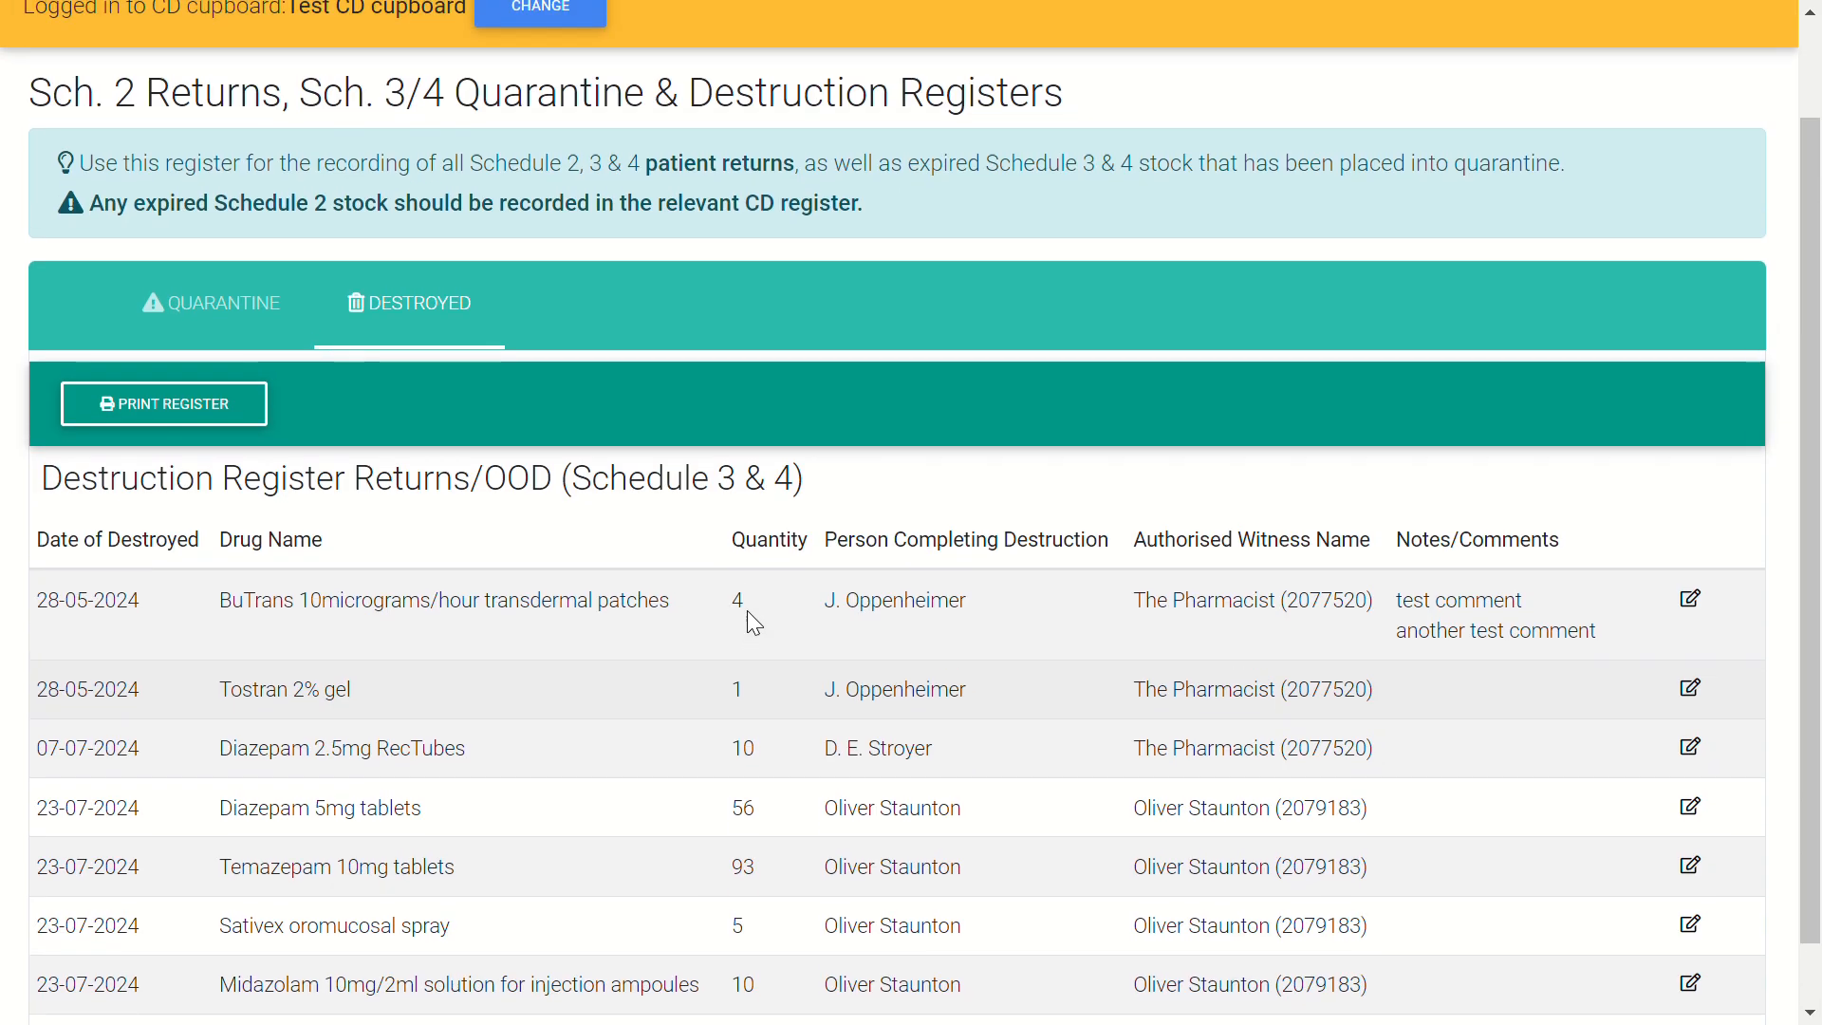
{"action": "left_click", "coordinate": [215, 454]}
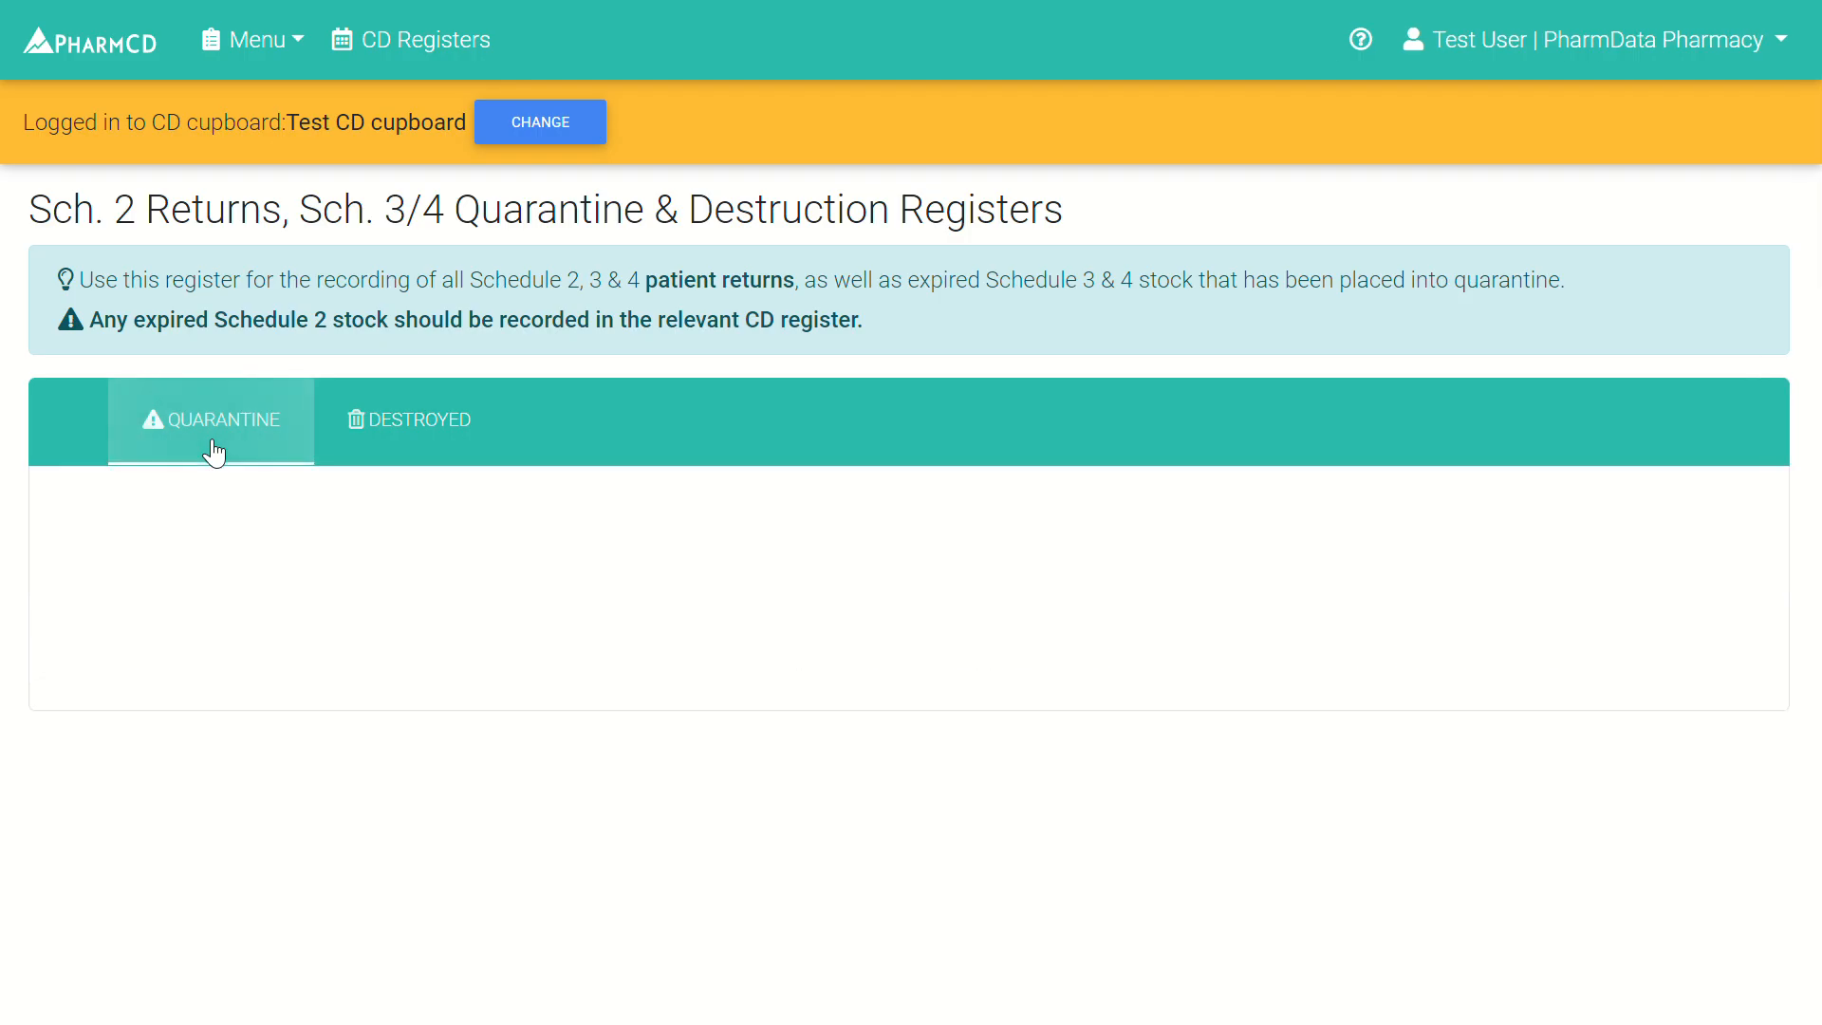